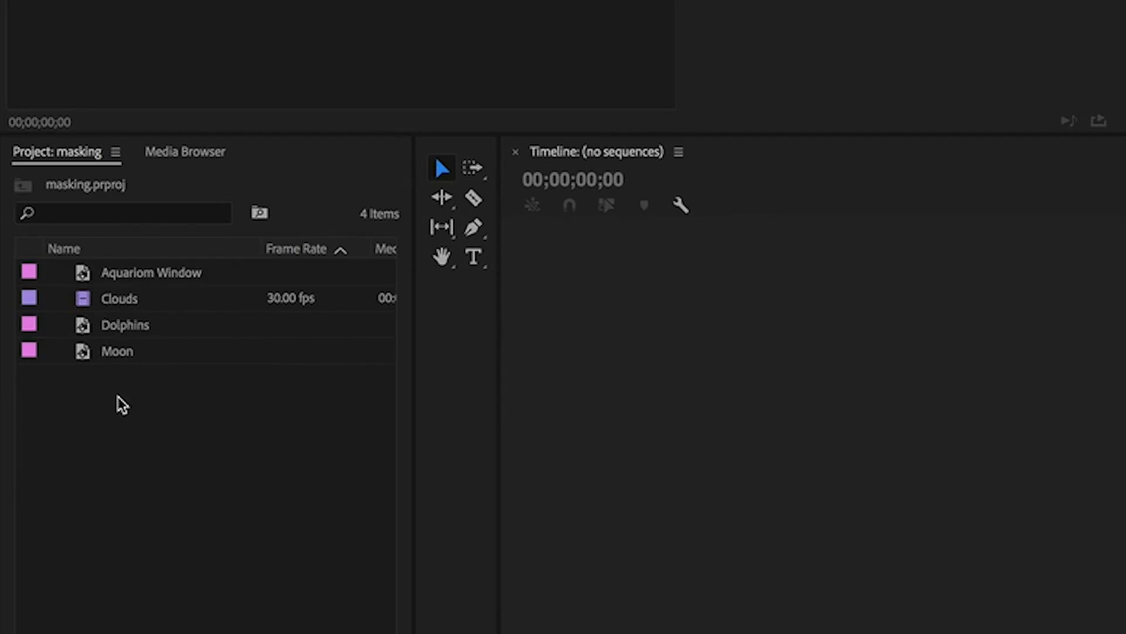
Create a new sequence from the Aquariom Window image in the project
click(103, 280)
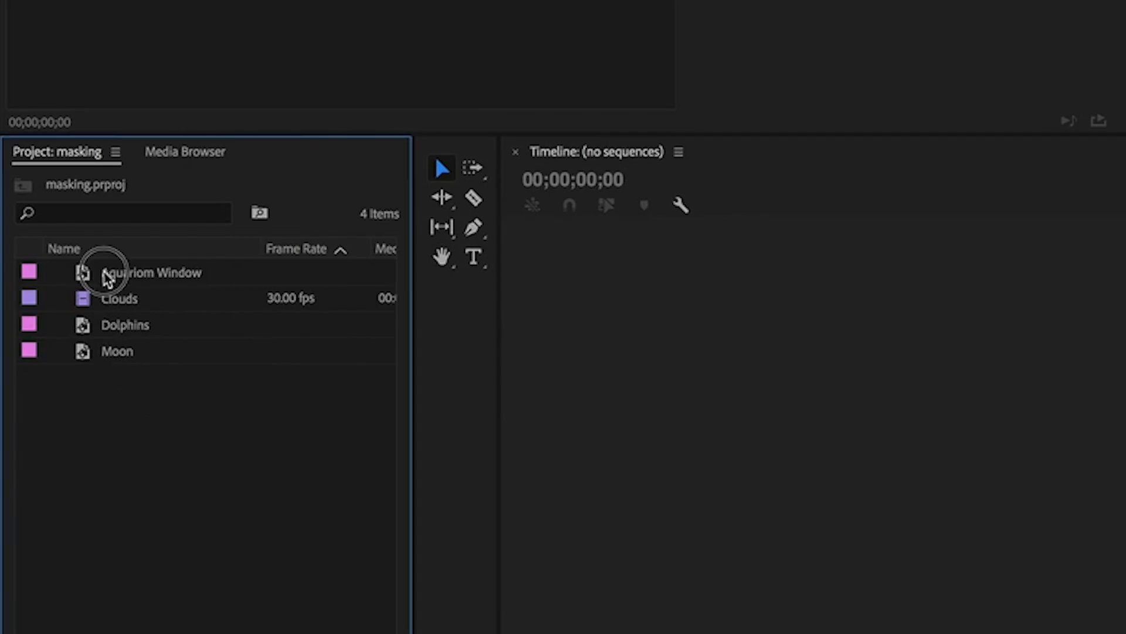
drag(758, 366, 690, 439)
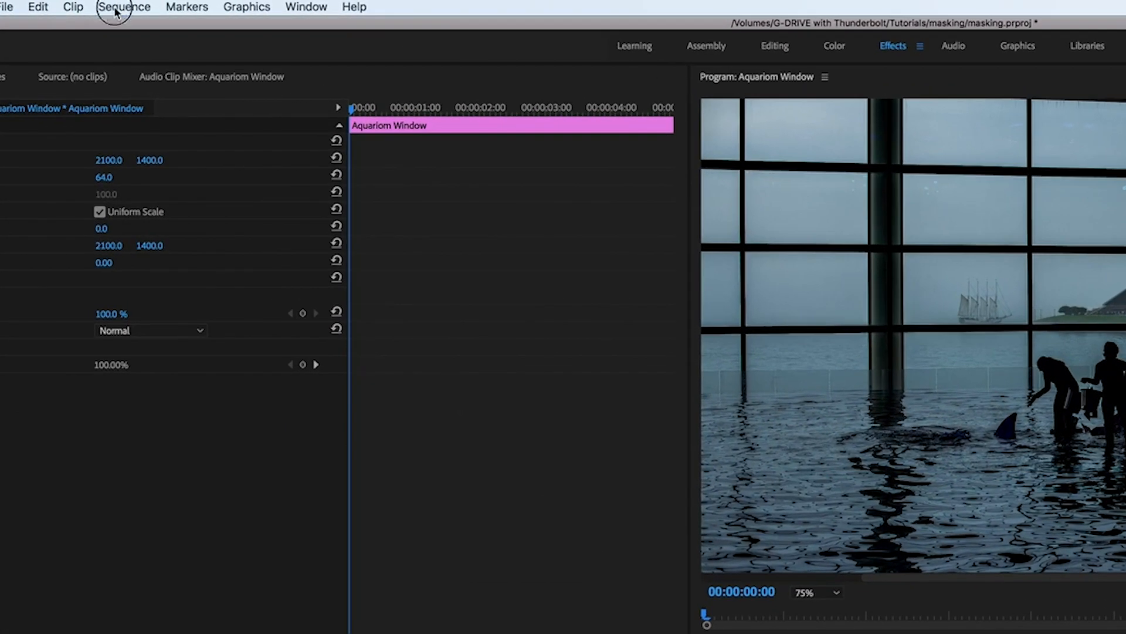
Configure the sequence with the AVCHD 1080p square pixel editing mode, a 23.976 frames/second timebase and Composite in Linear Color off
click(152, 5)
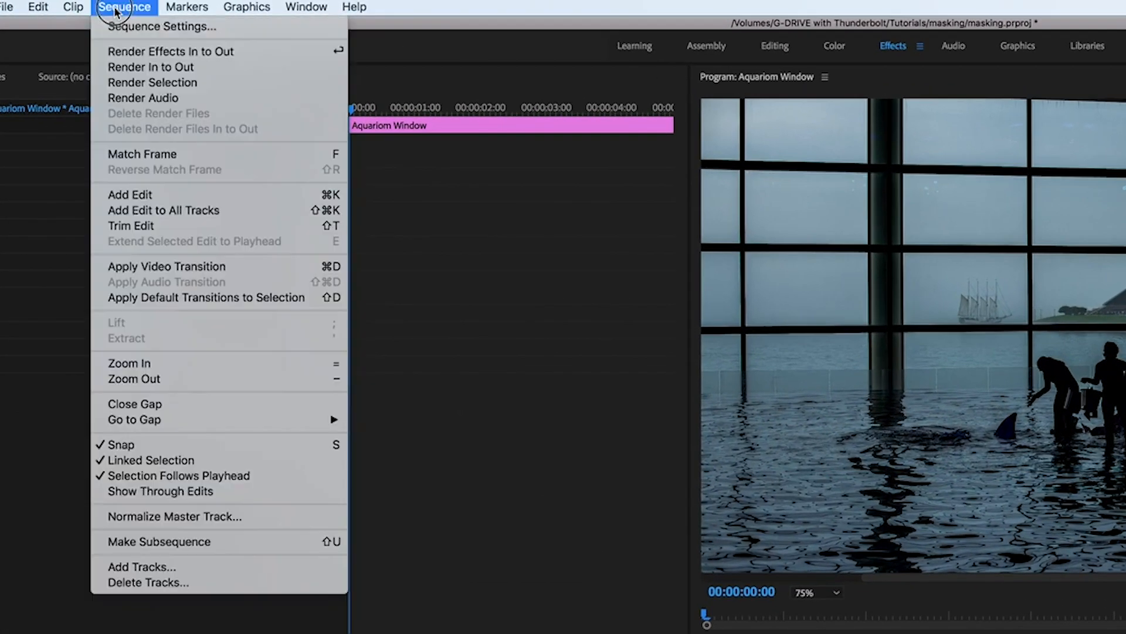
click(162, 26)
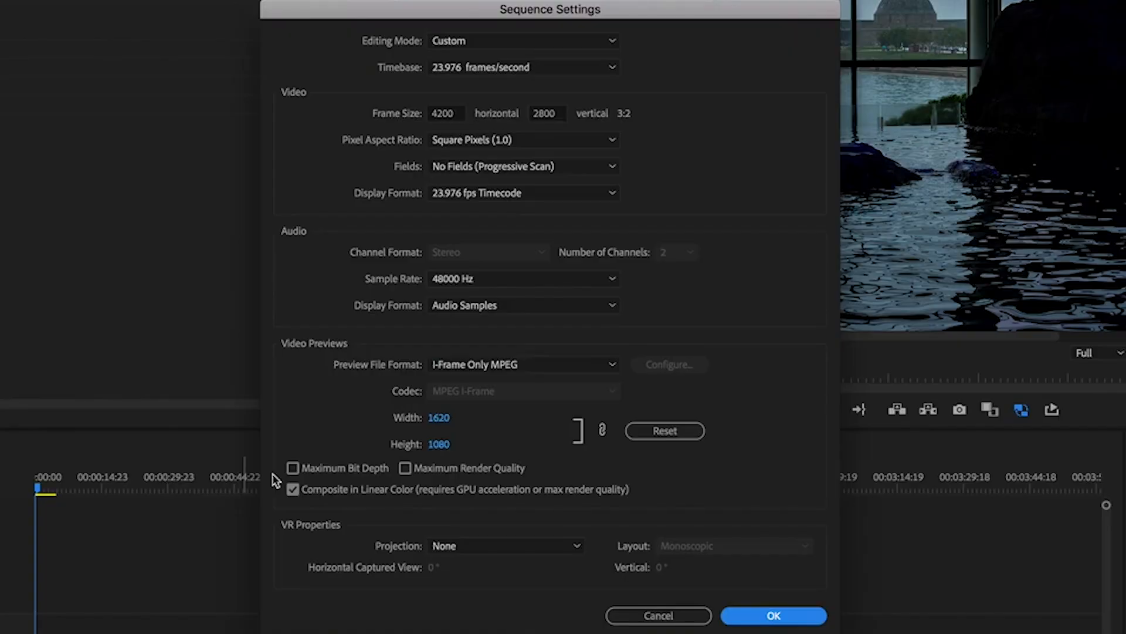
click(503, 68)
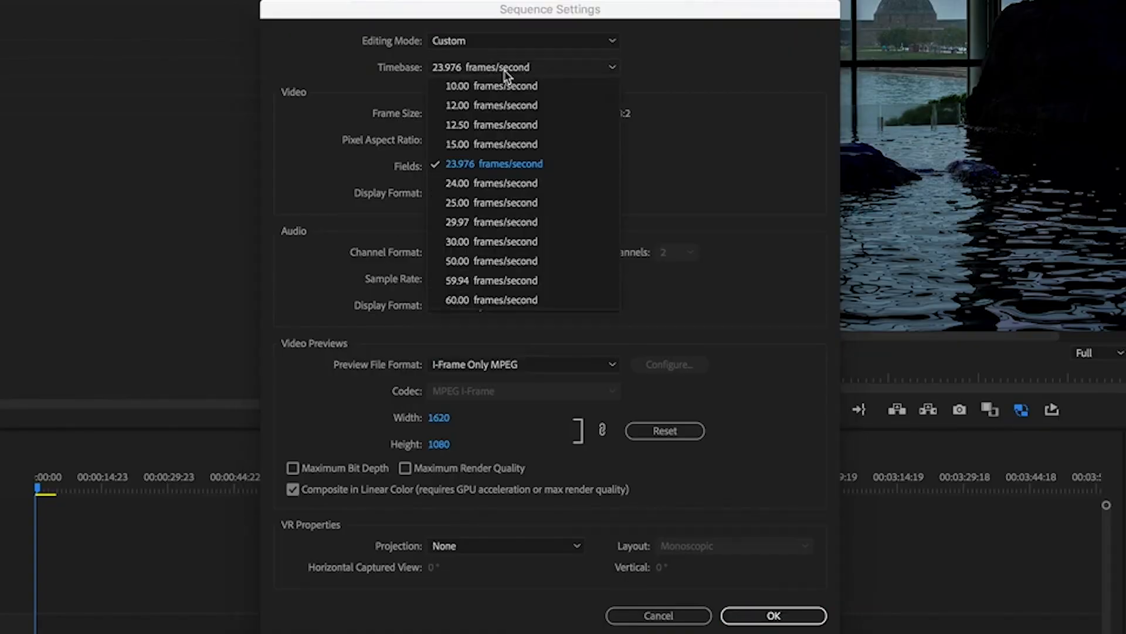
click(504, 68)
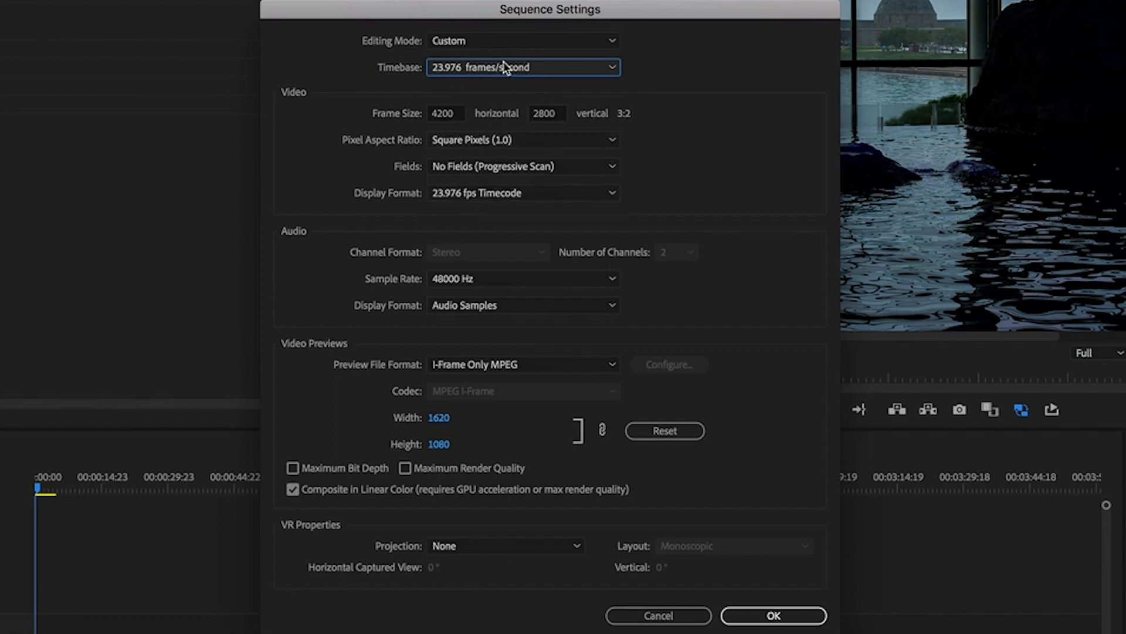
click(491, 38)
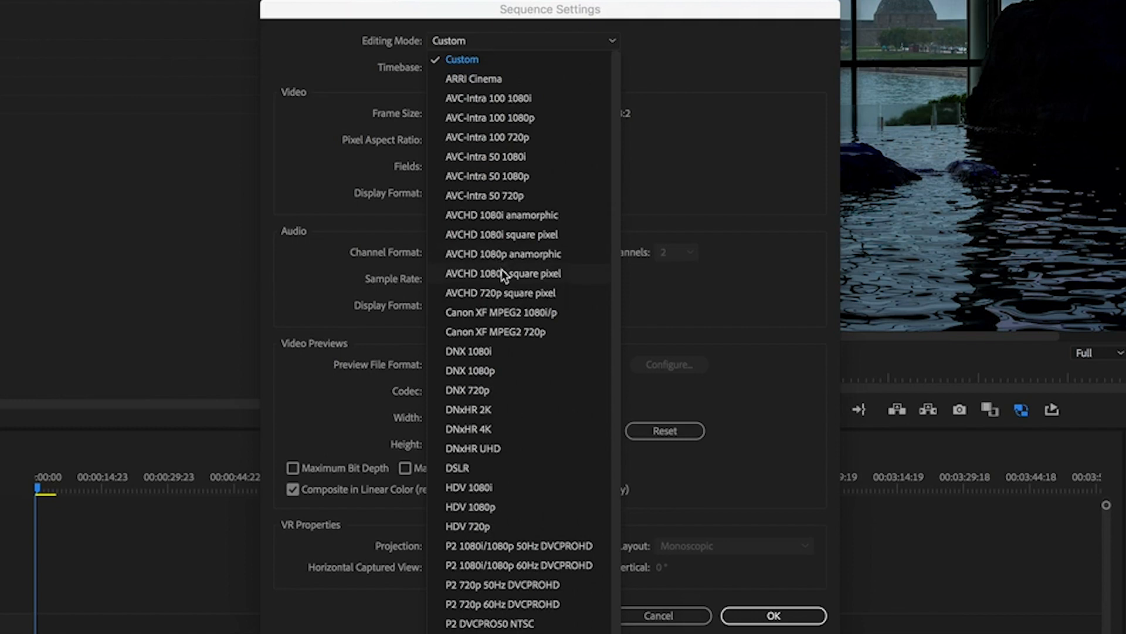
click(516, 274)
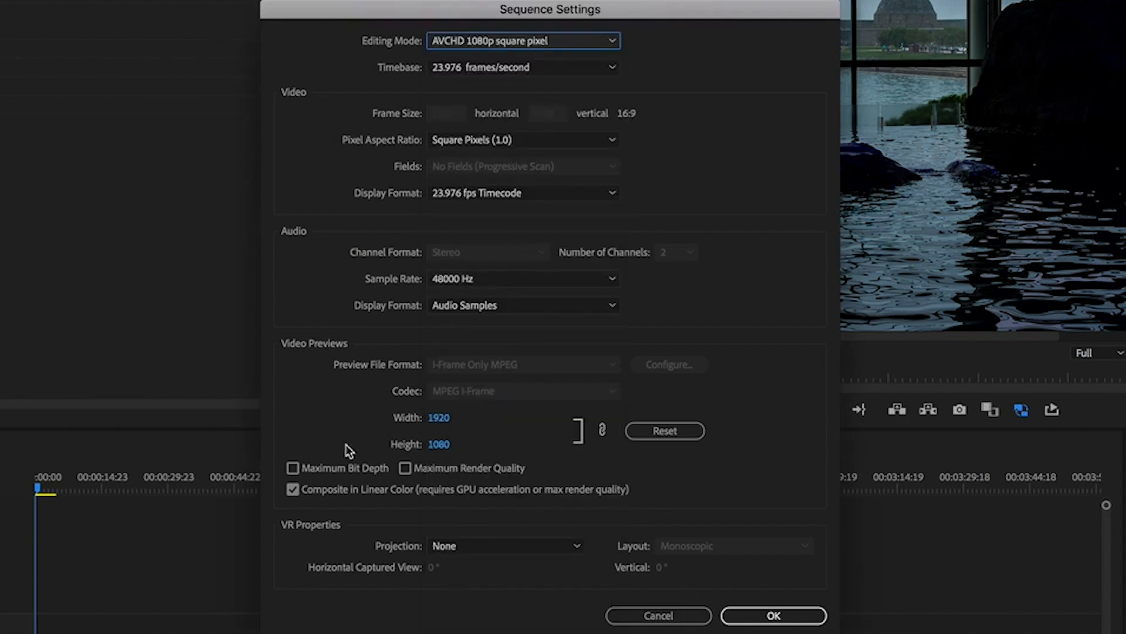
click(293, 489)
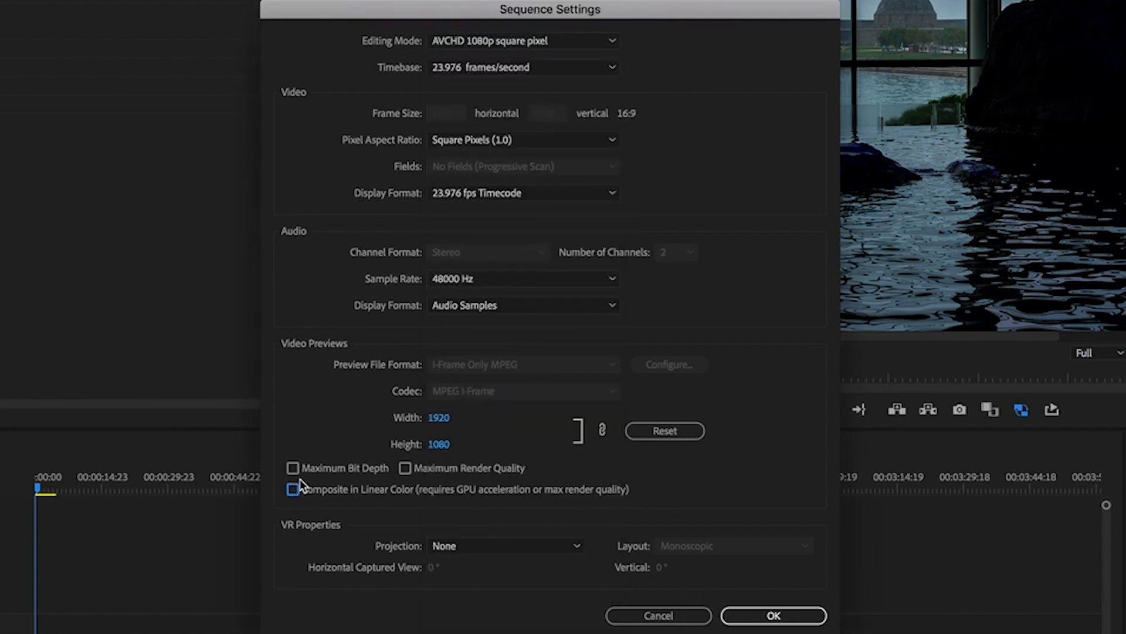
click(742, 616)
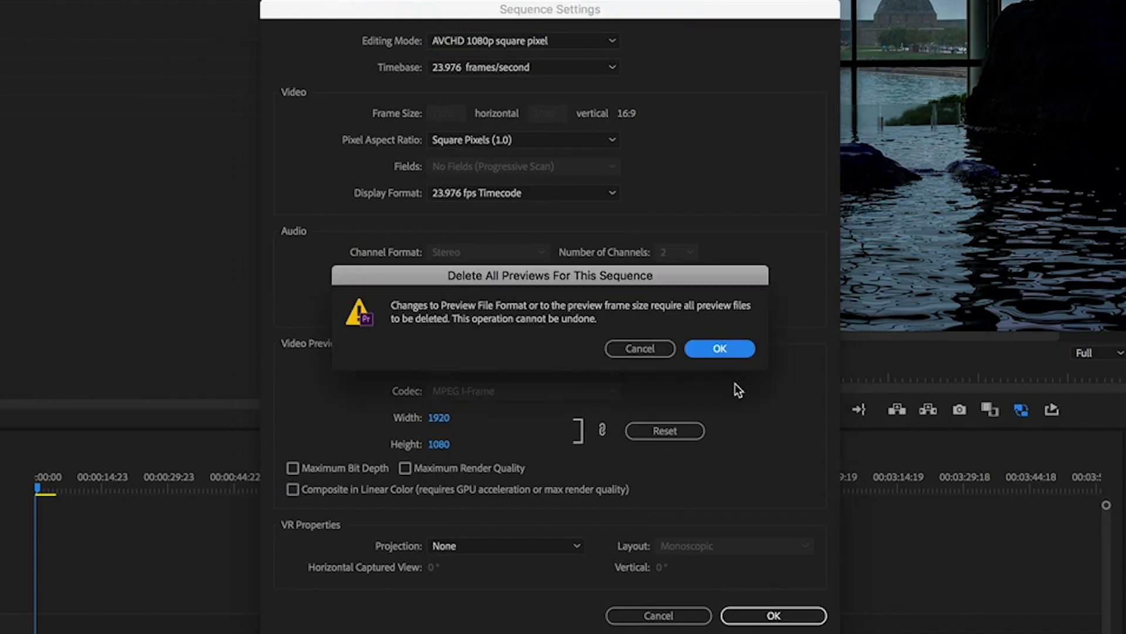
click(726, 349)
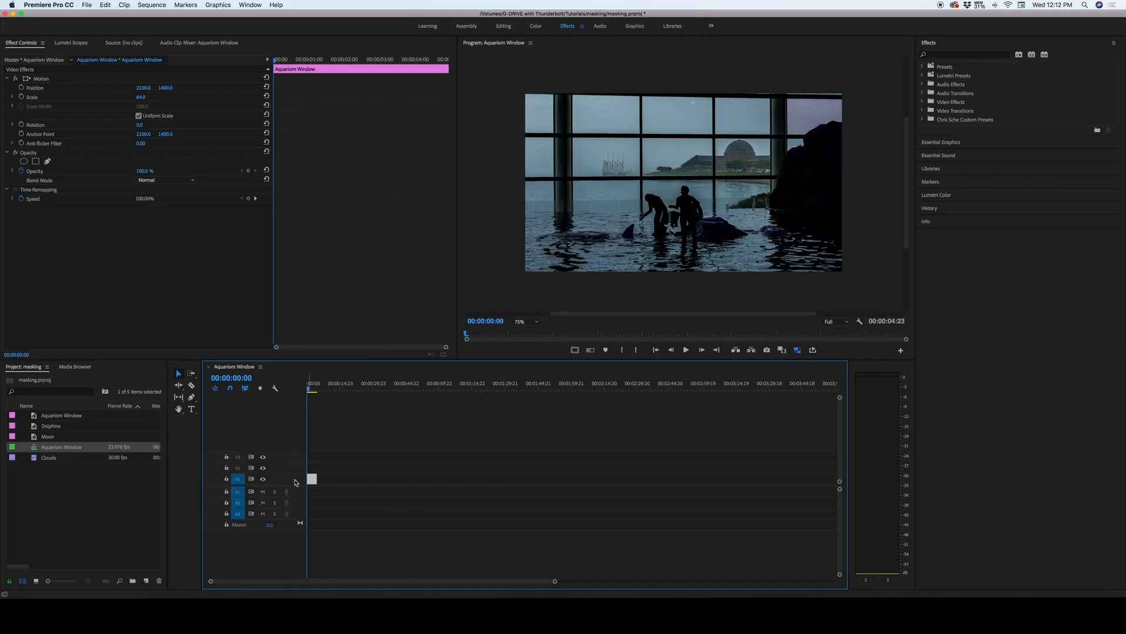
Set the scale of the Aquariom Window clip on V1 to 46.0
click(323, 483)
click(313, 482)
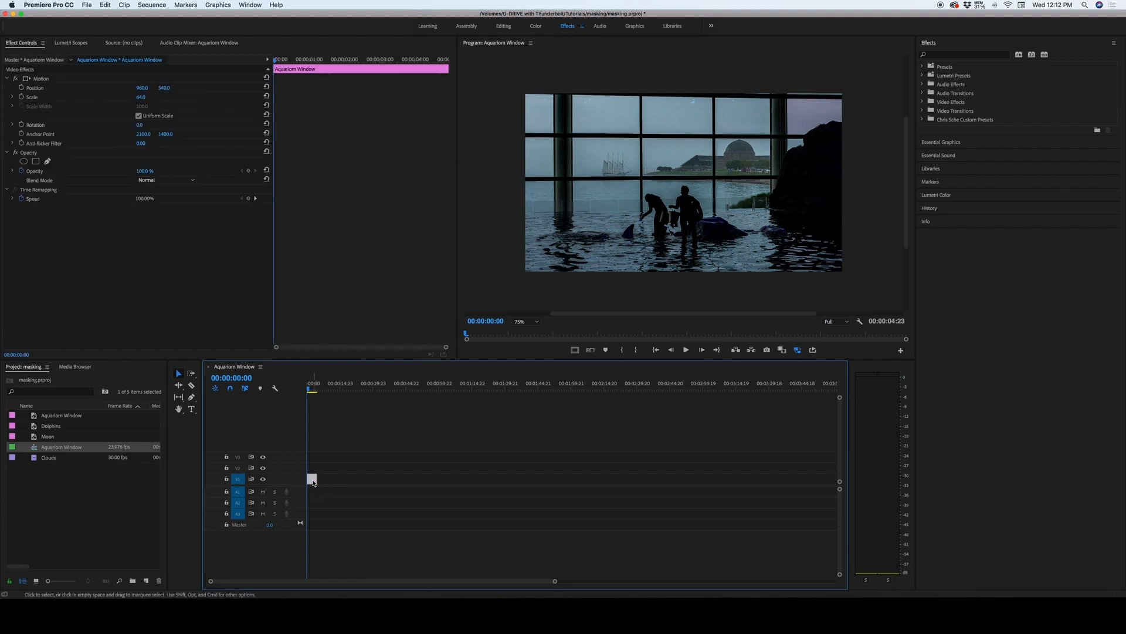
drag(142, 97, 134, 97)
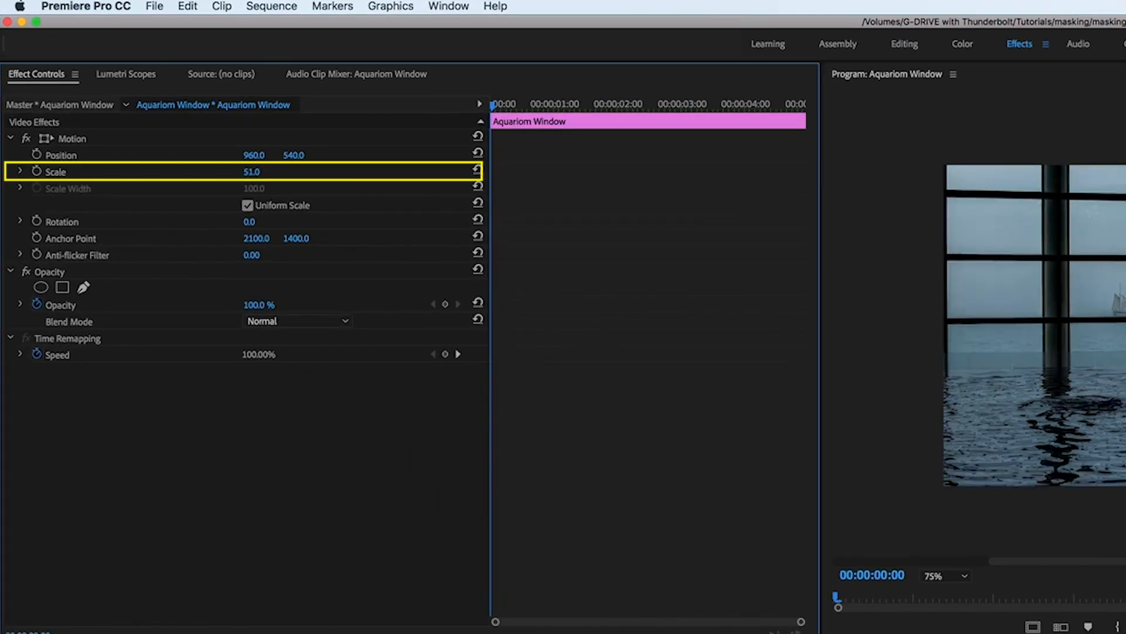
drag(251, 172, 246, 172)
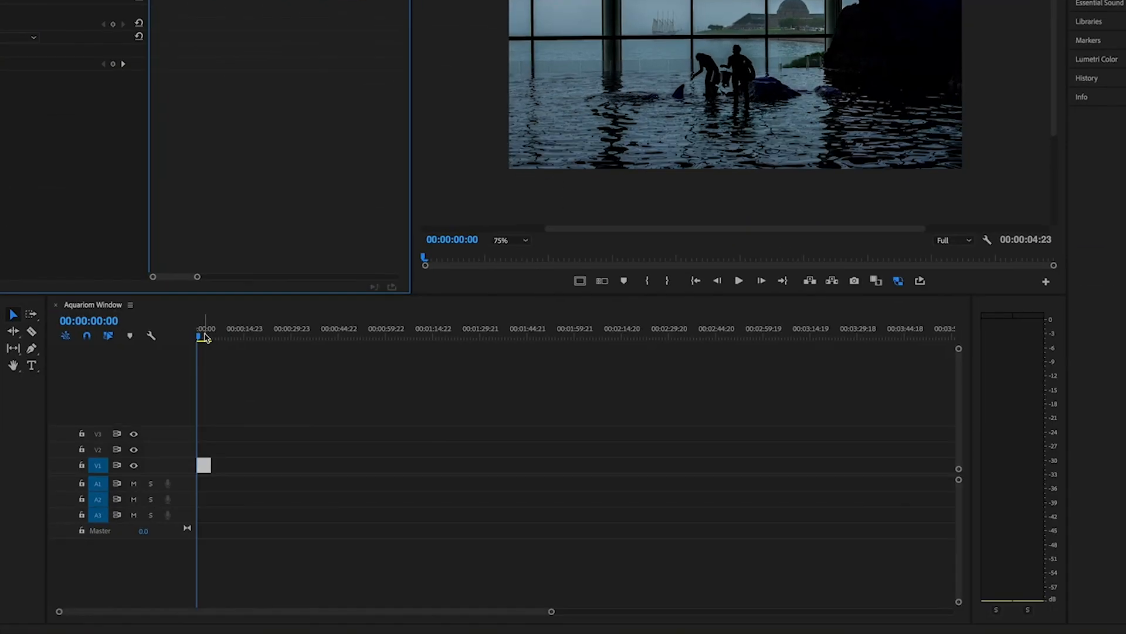
Park the playhead at 00:00:01:18 over the Aquariom Window clip in the enlarged timeline
click(201, 337)
key(equal)
key(equal)
key(equal)
key(equal)
key(equal)
click(373, 337)
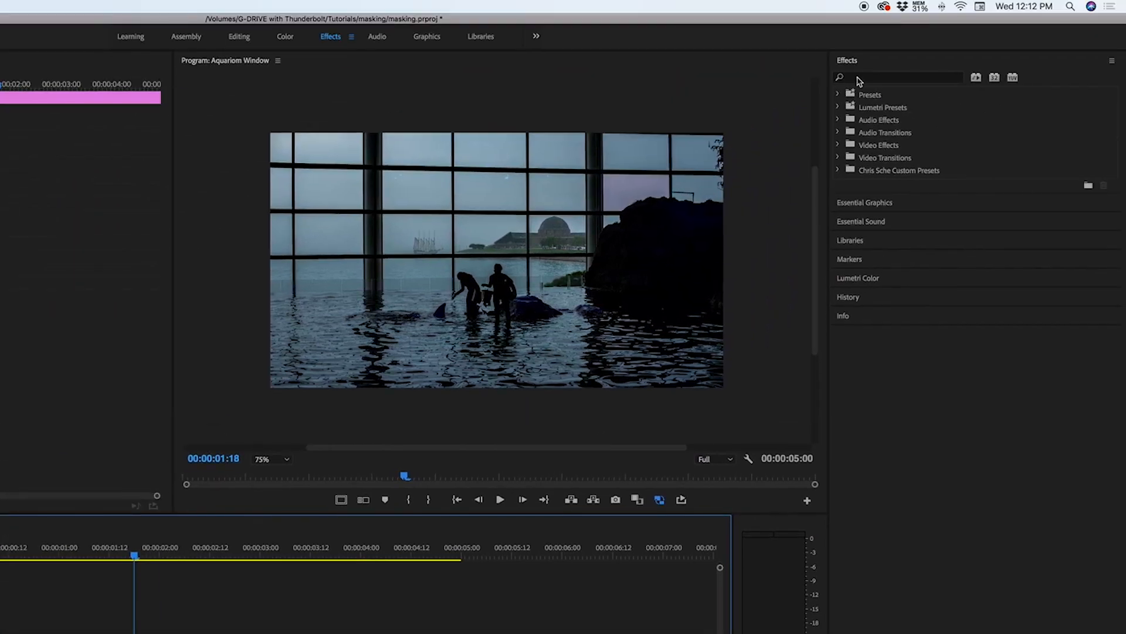
Apply the Ultra Key effect to the Aquariom Window clip and sample its key color from the sky behind the window
click(858, 78)
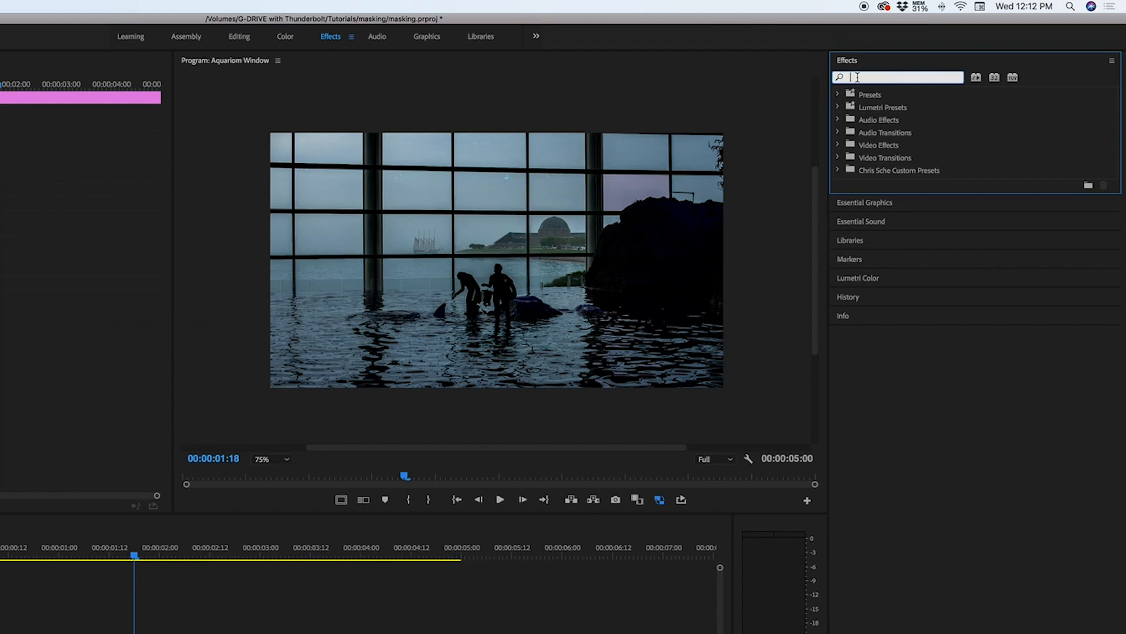
text(ultra)
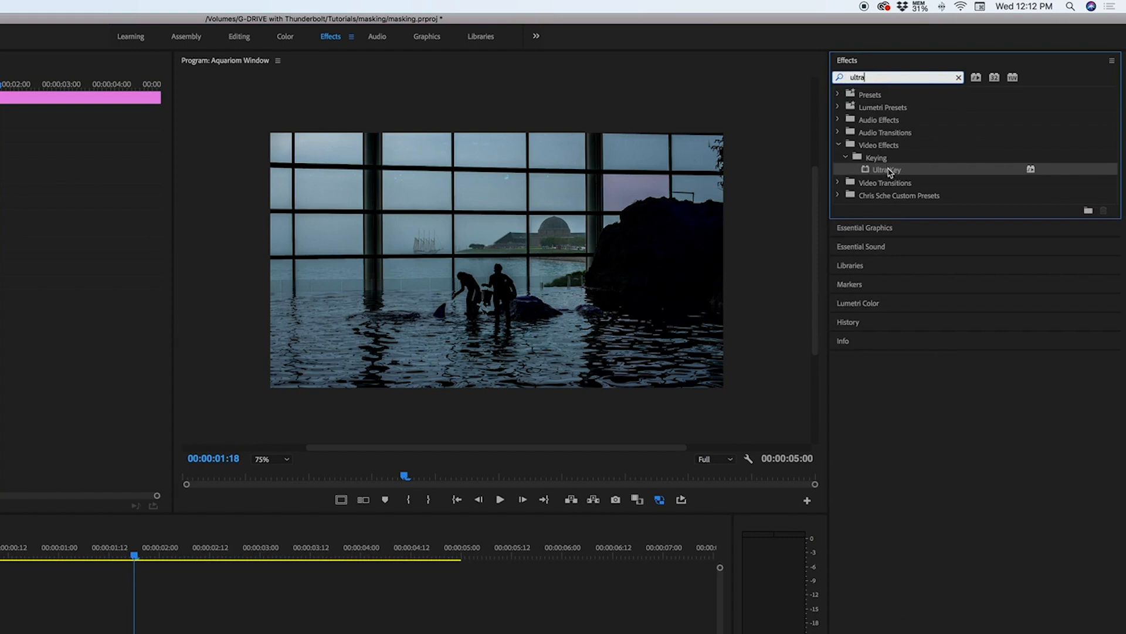
drag(889, 172, 149, 633)
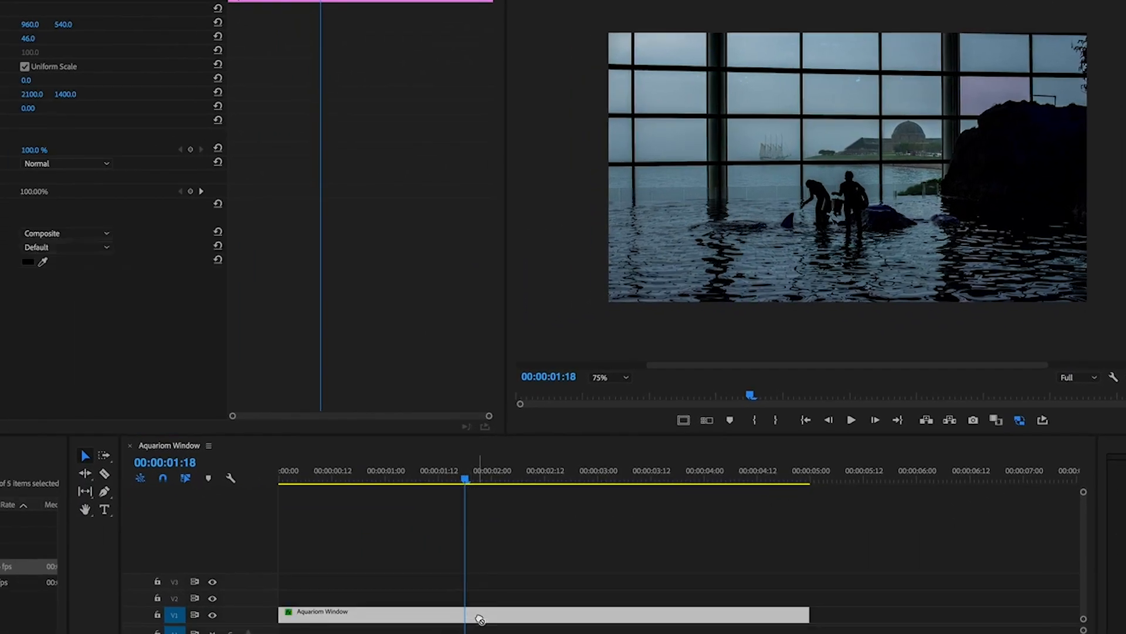
click(43, 262)
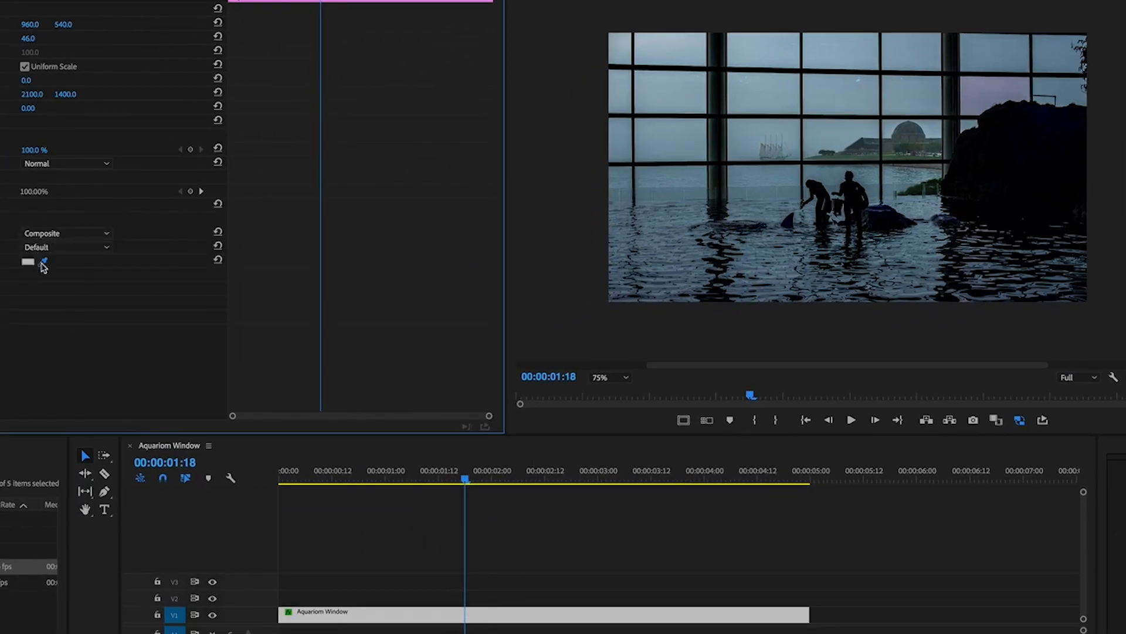
click(675, 92)
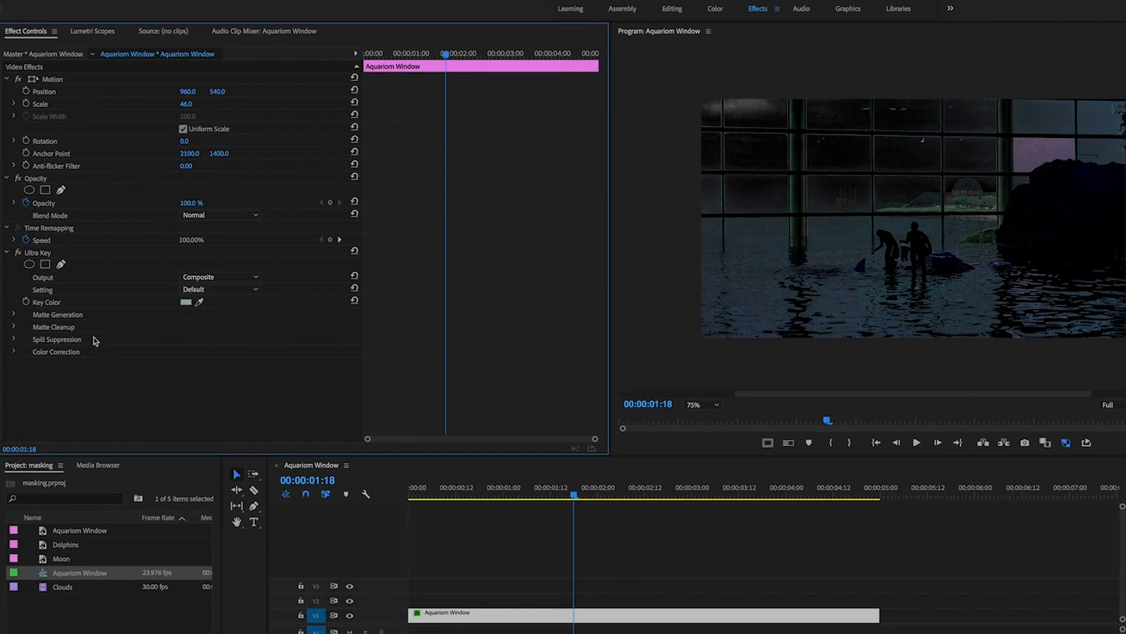
Set the Ultra Key's Matte Cleanup Soften value to 28.0
click(13, 326)
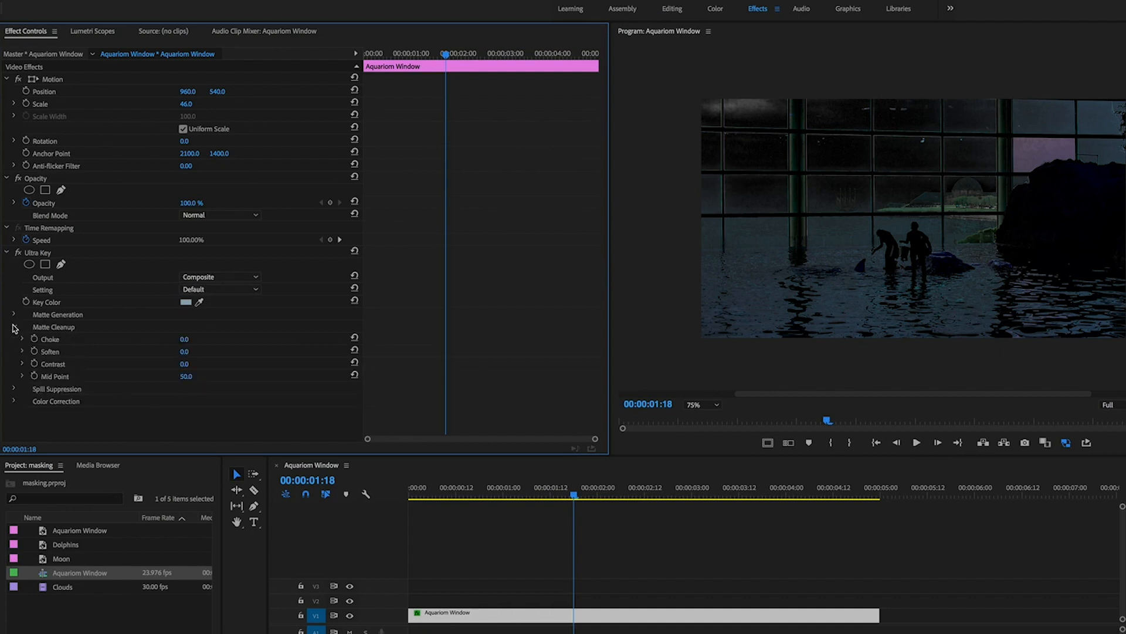
drag(185, 352, 202, 352)
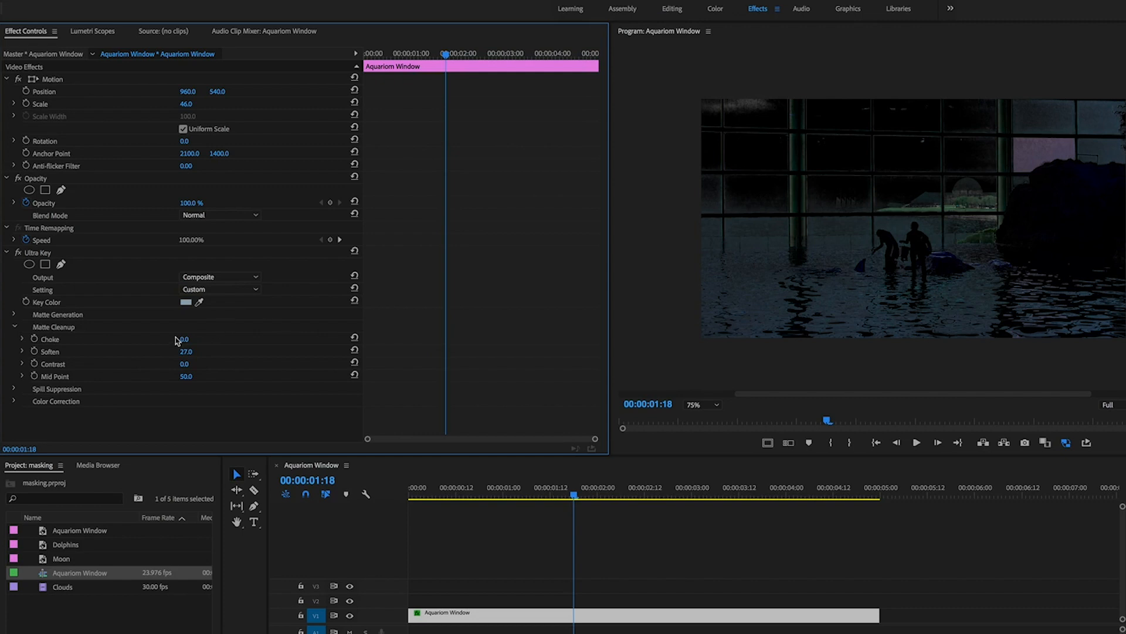
mouse_move(186, 351)
mouse_down()
mouse_move(199, 351)
mouse_move(172, 352)
mouse_up()
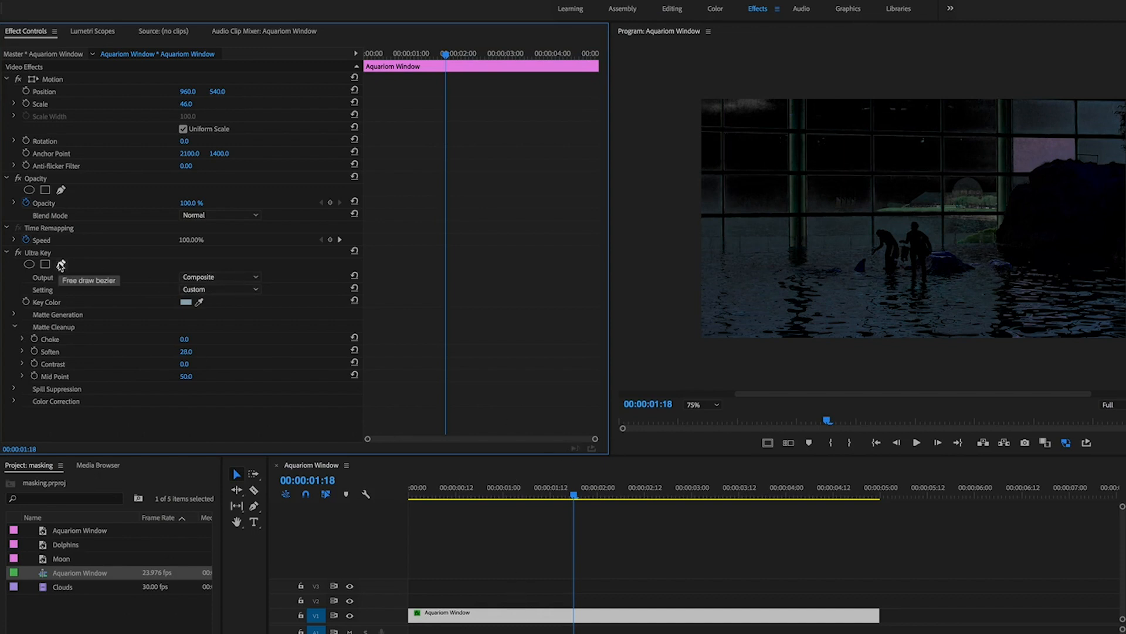
Start a free draw bezier mask on Ultra Key with its first point outside the image's left edge, level with the lowest horizontal window bar
click(61, 265)
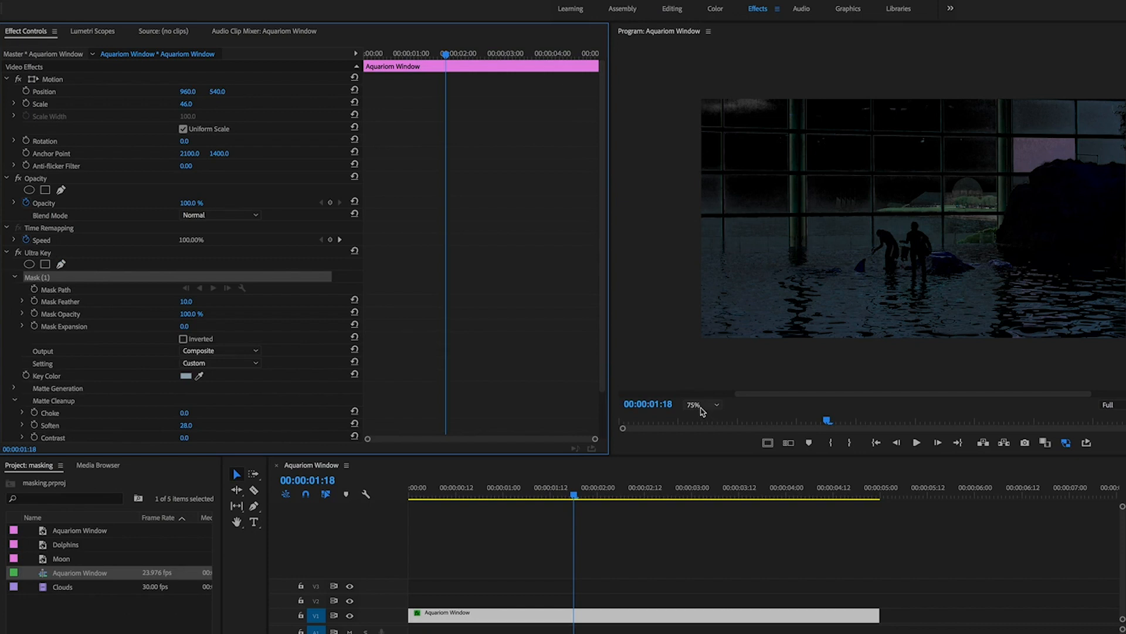
click(701, 406)
click(704, 522)
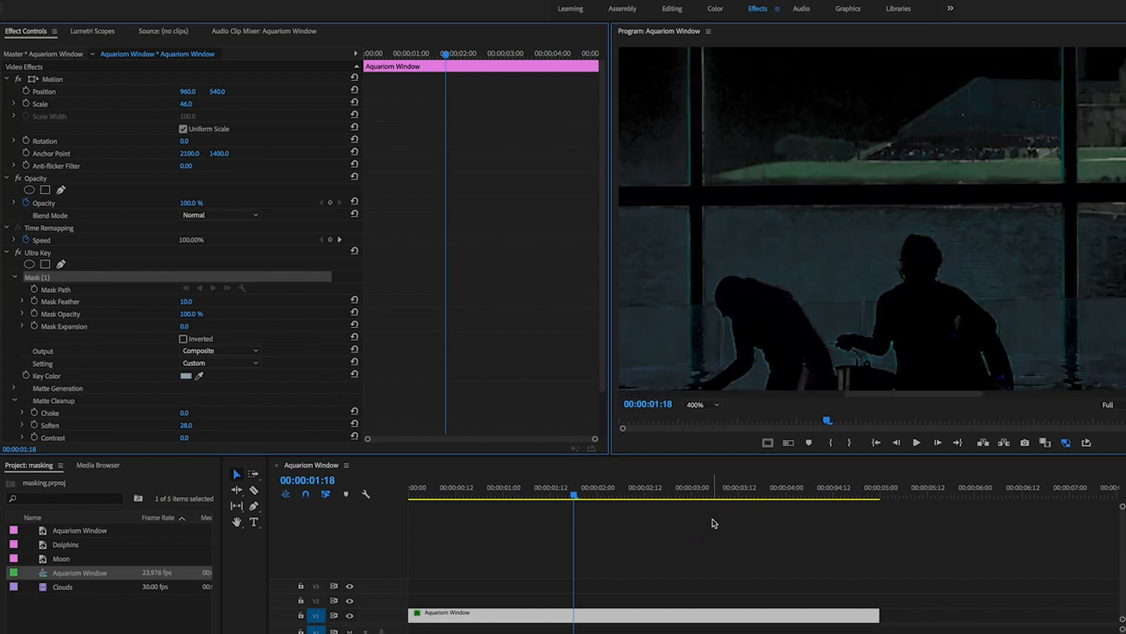
drag(827, 402, 692, 402)
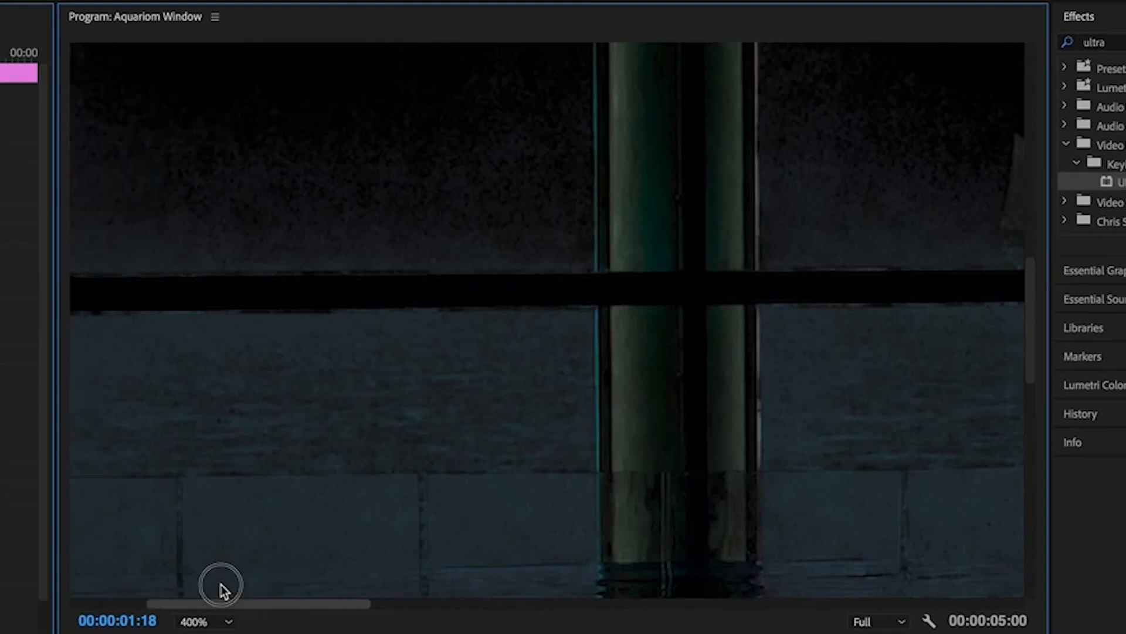
drag(223, 589, 143, 583)
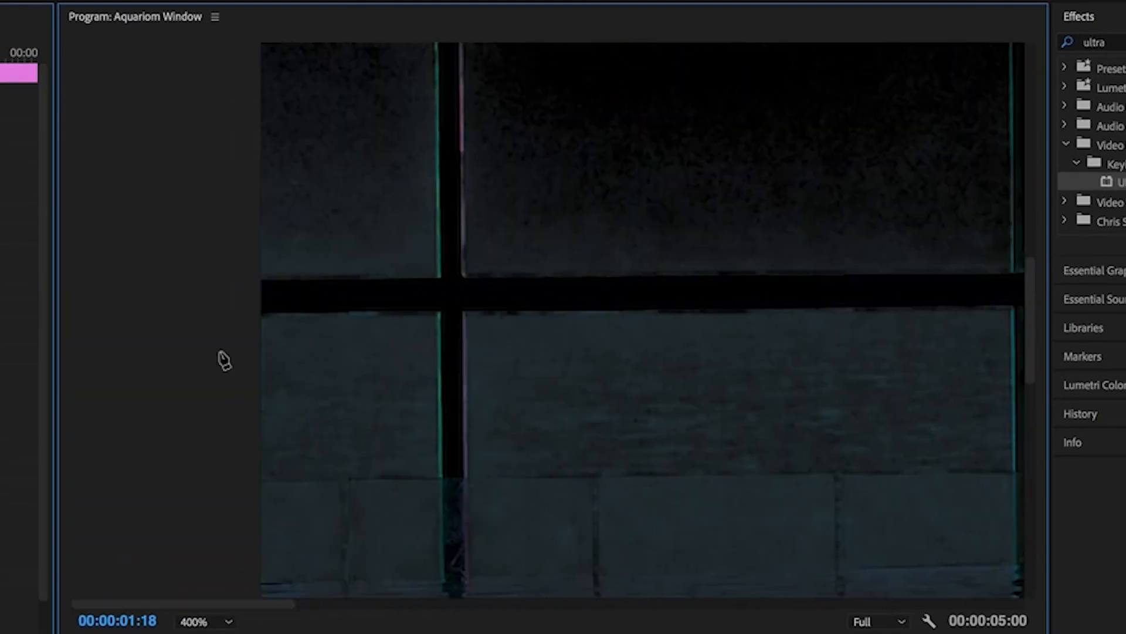
click(249, 283)
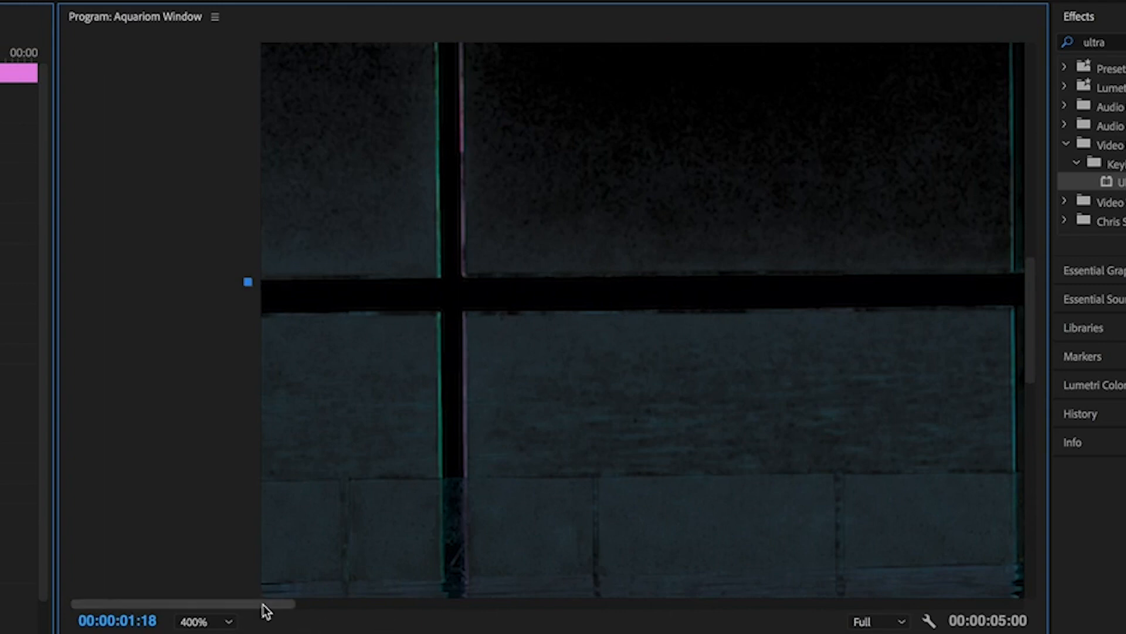
Trace the mask along the bar to the thick left pillar, up its left edge past the image top and across to its right side
drag(264, 608, 418, 570)
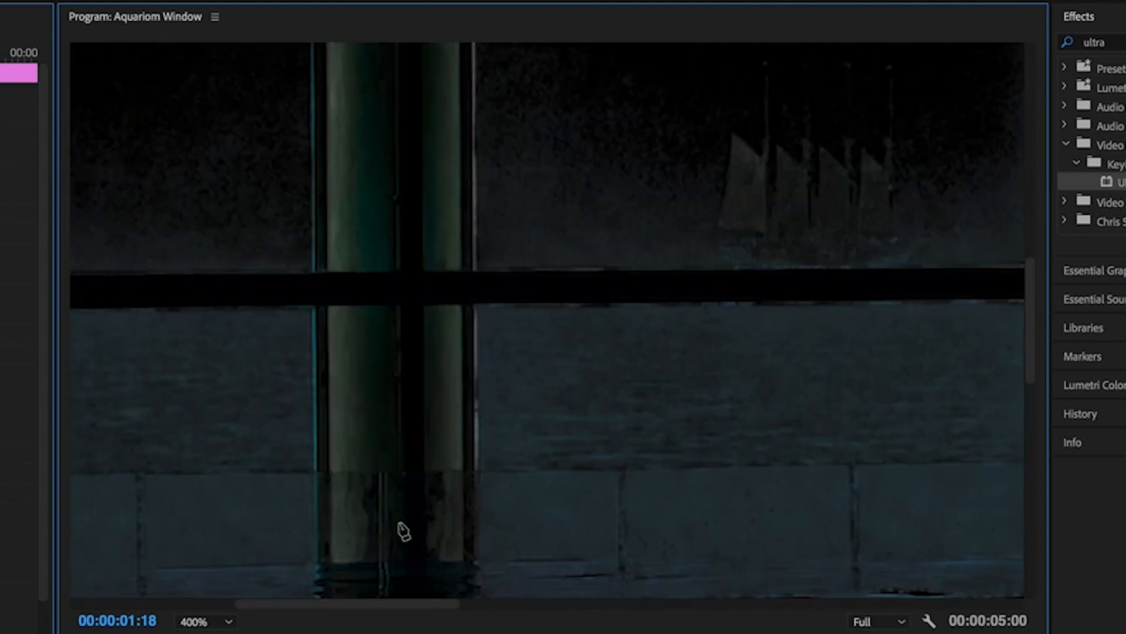
click(315, 273)
drag(1024, 302, 1033, 140)
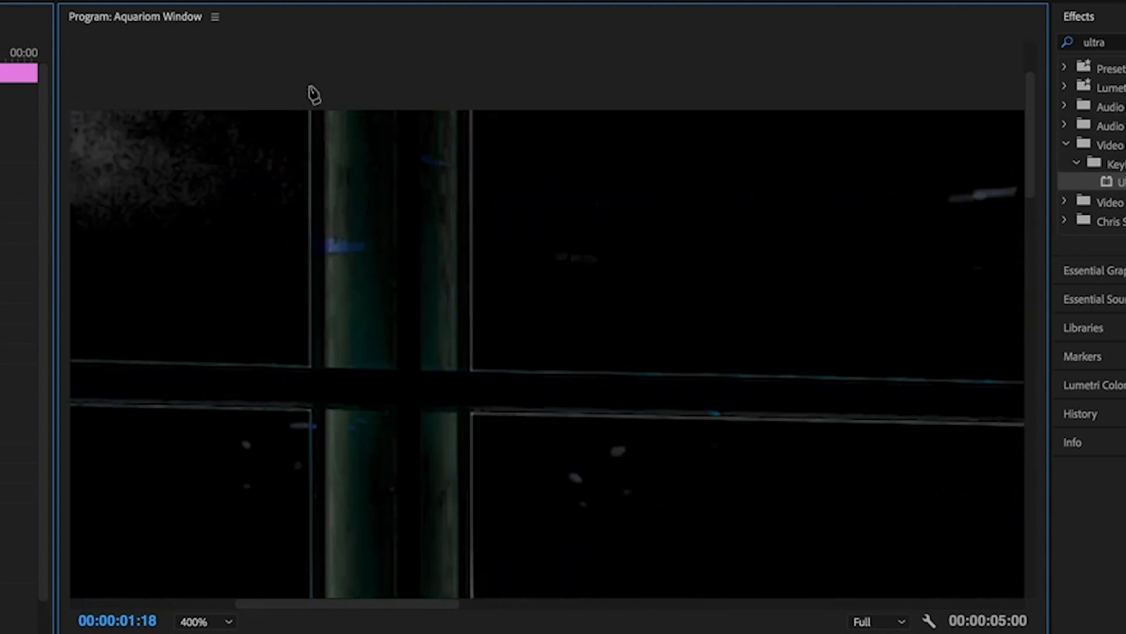
click(309, 96)
click(472, 93)
Continue the mask down the thick left pillar's right side to the lowest horizontal bar, and along it to the next vertical window bar
drag(1032, 149, 1036, 243)
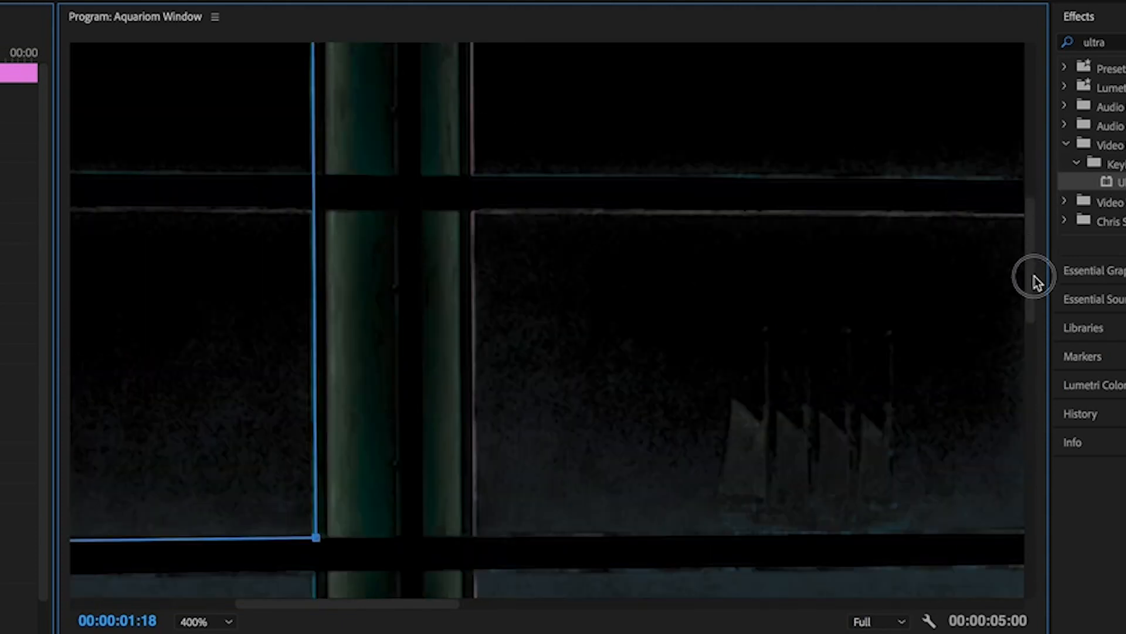
click(1032, 327)
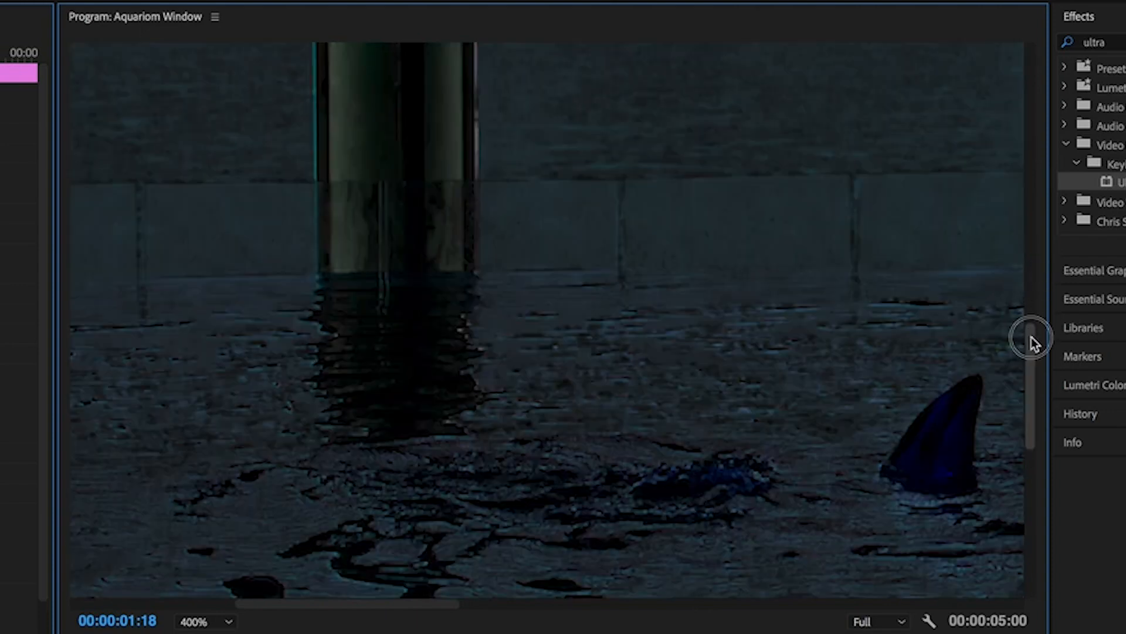
click(1031, 273)
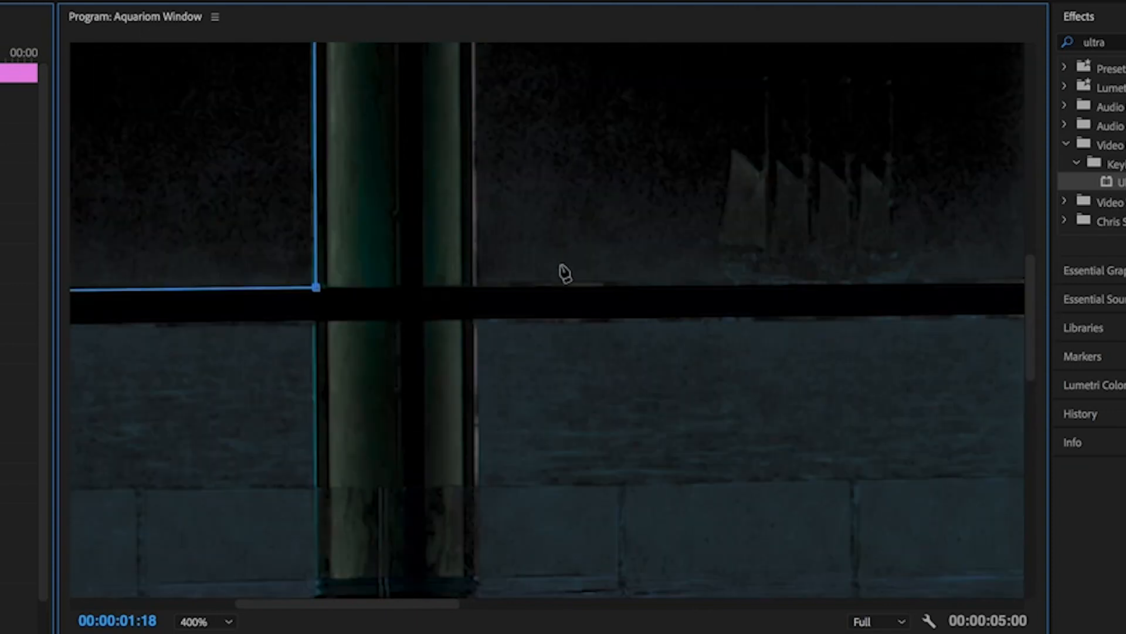
click(474, 288)
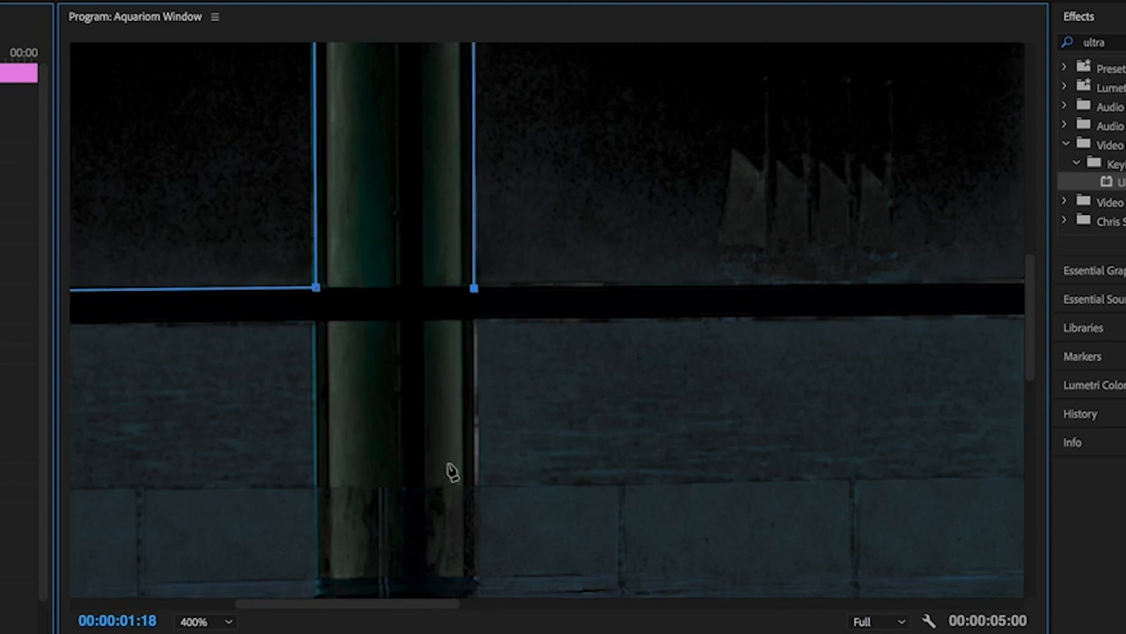
click(478, 603)
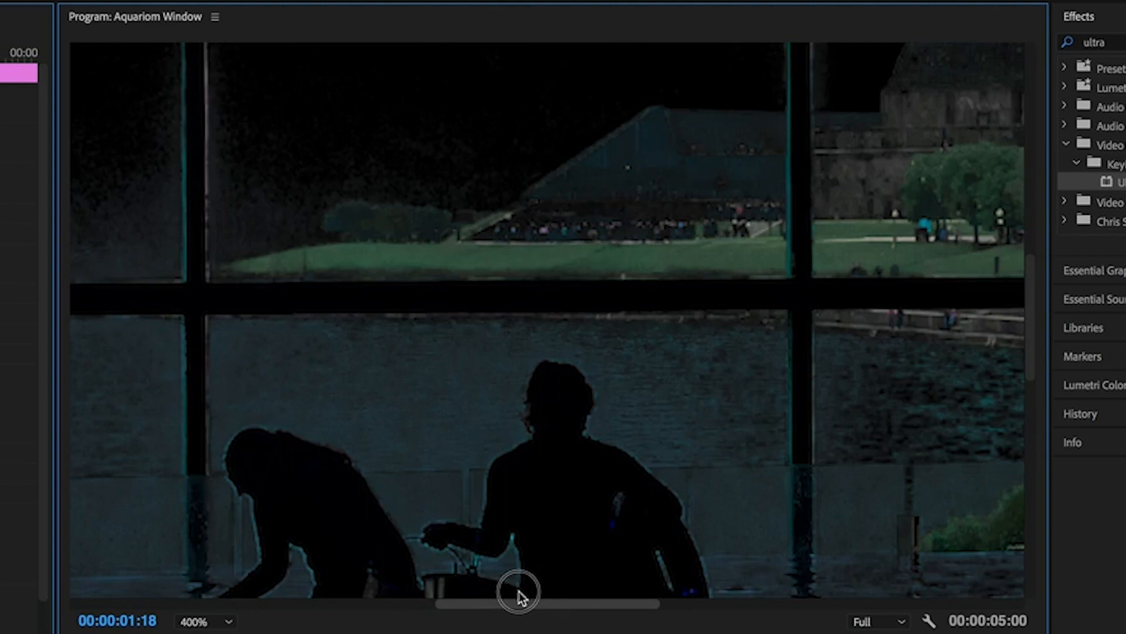
drag(519, 591, 511, 592)
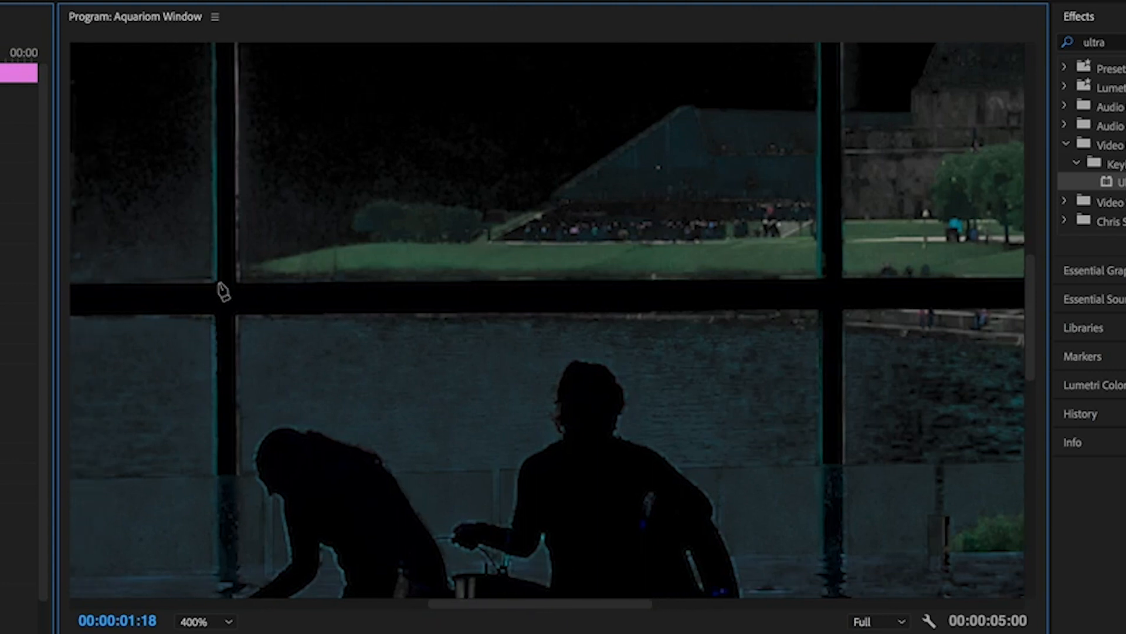
click(211, 284)
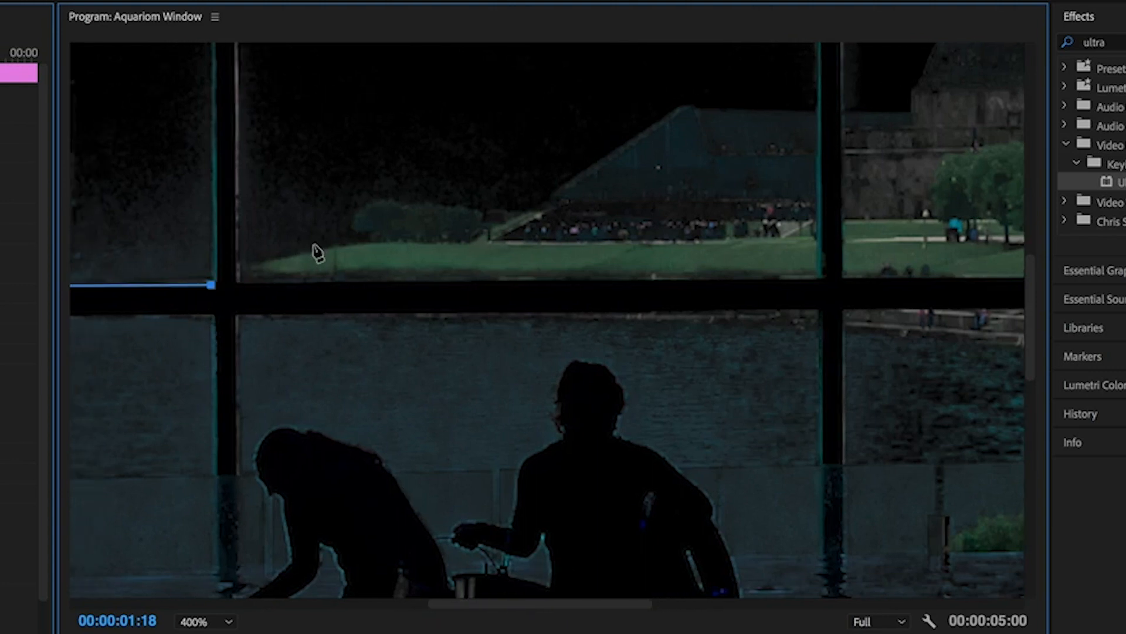
Trace the mask along the grassy shoreline, up the building's sloping roof and across to the left base of the dome
click(348, 250)
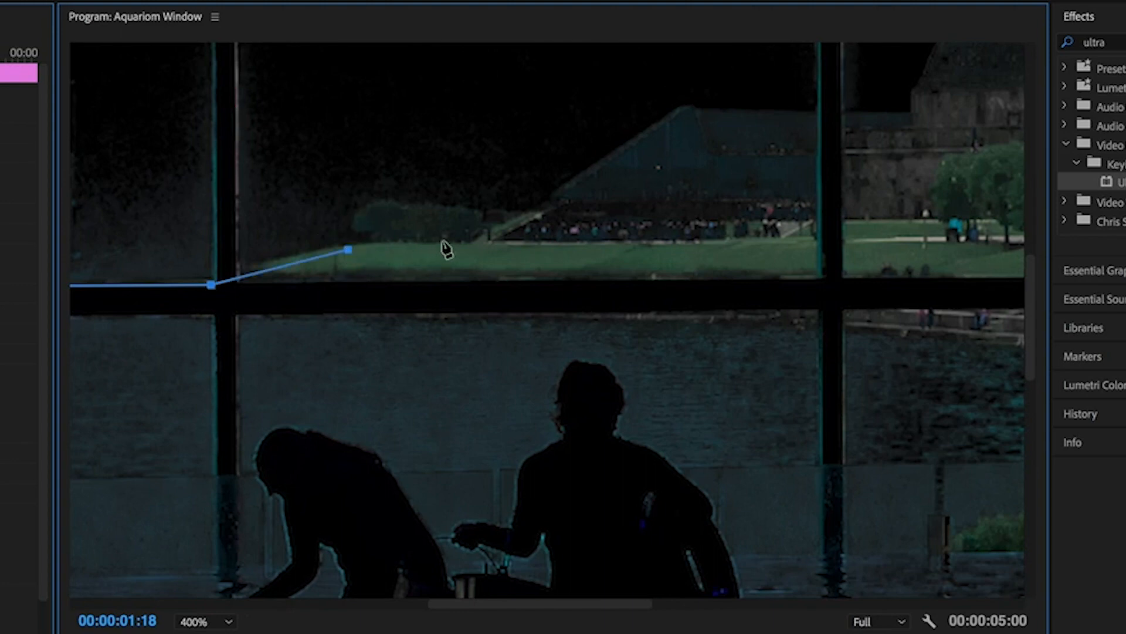
click(464, 244)
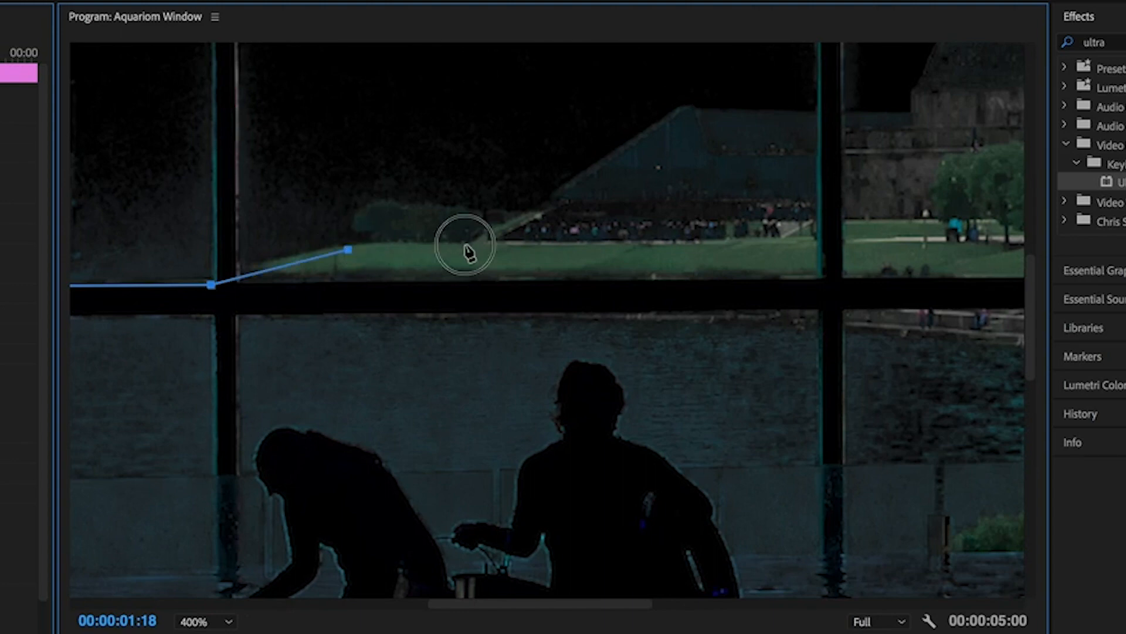
click(685, 111)
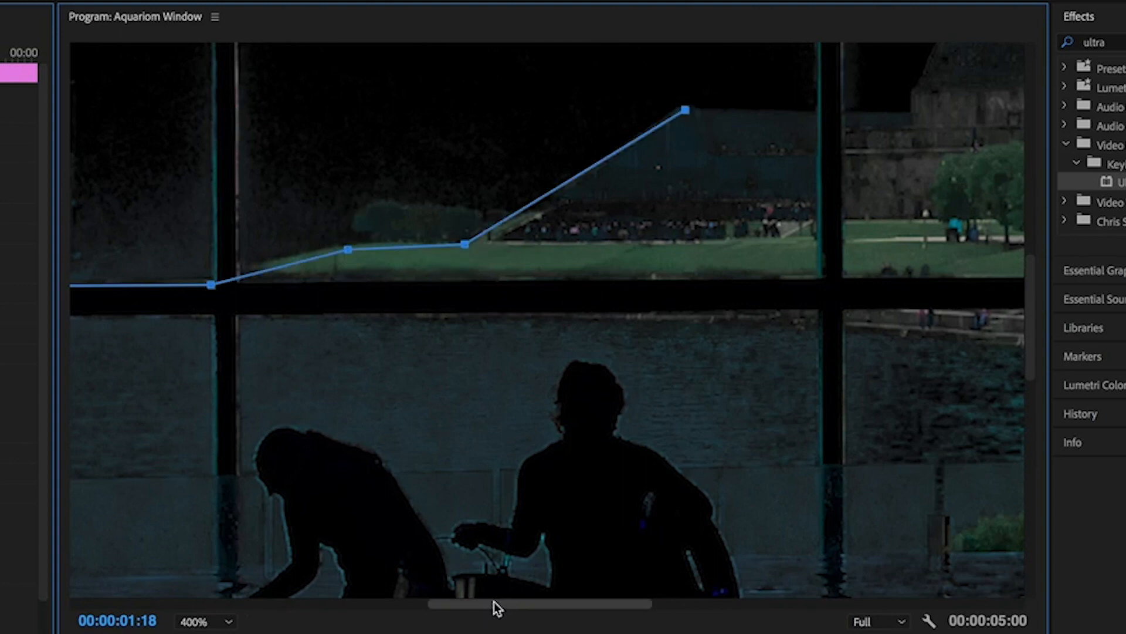
scroll(551, 596, right, 5)
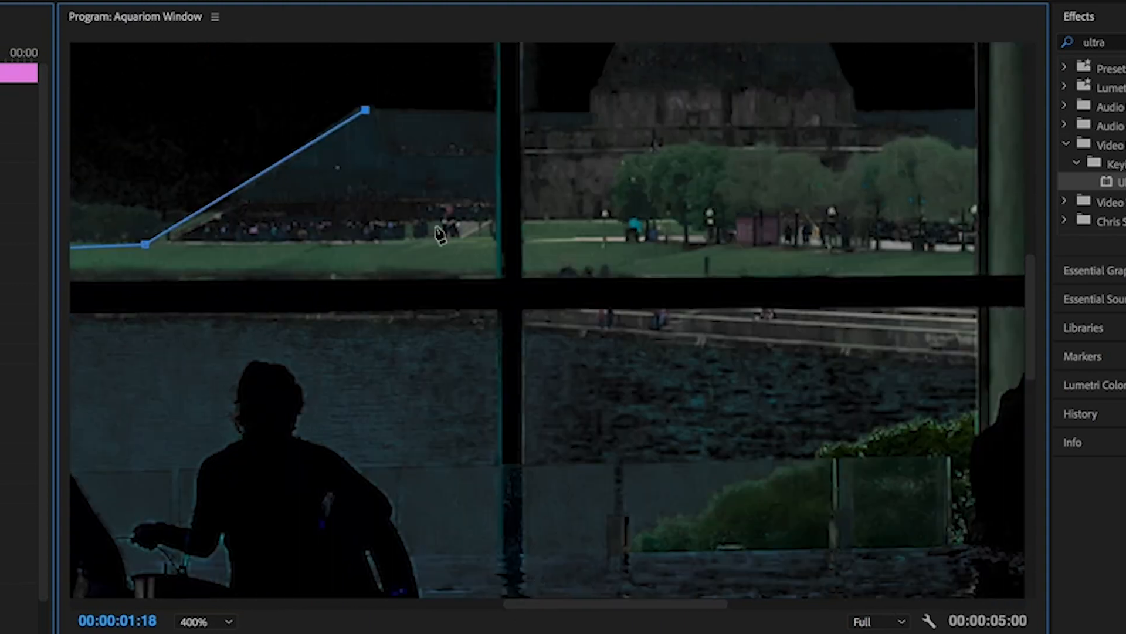
click(594, 117)
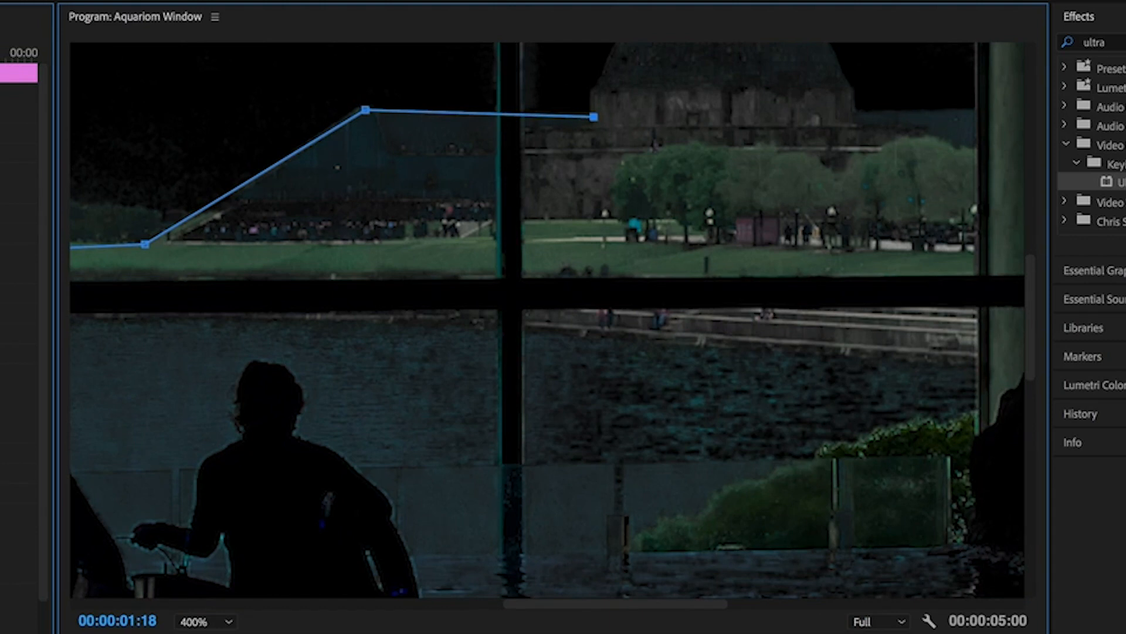
Outline the dome with closely spaced mask points from its left base over the top to its right base
drag(634, 606, 680, 601)
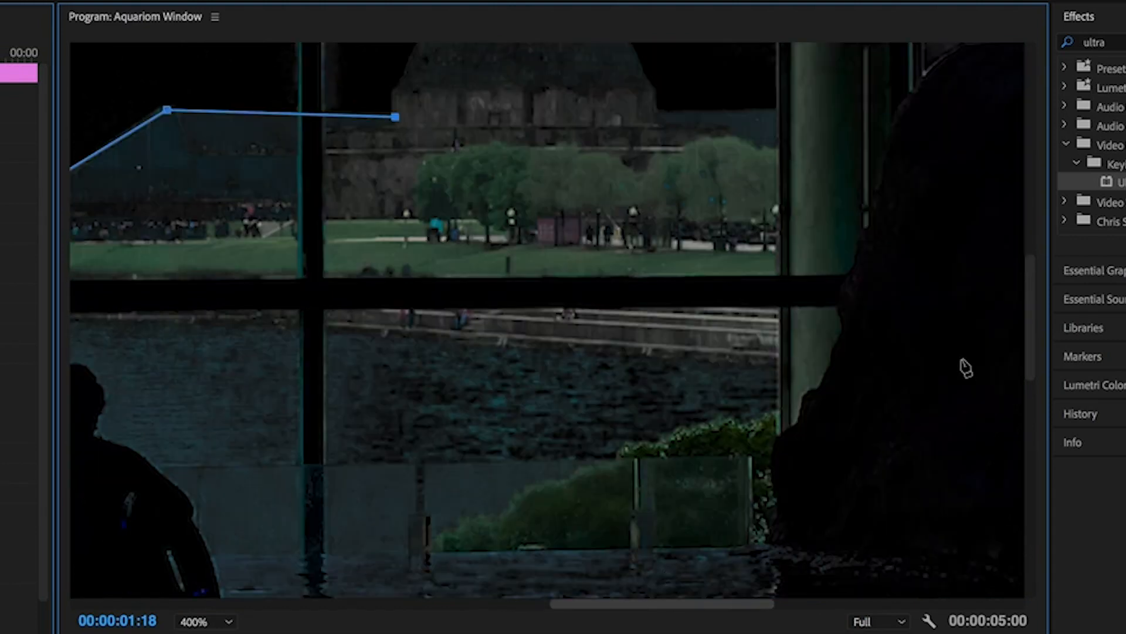
drag(1027, 307, 1027, 266)
drag(1032, 227, 1027, 273)
click(404, 427)
click(433, 371)
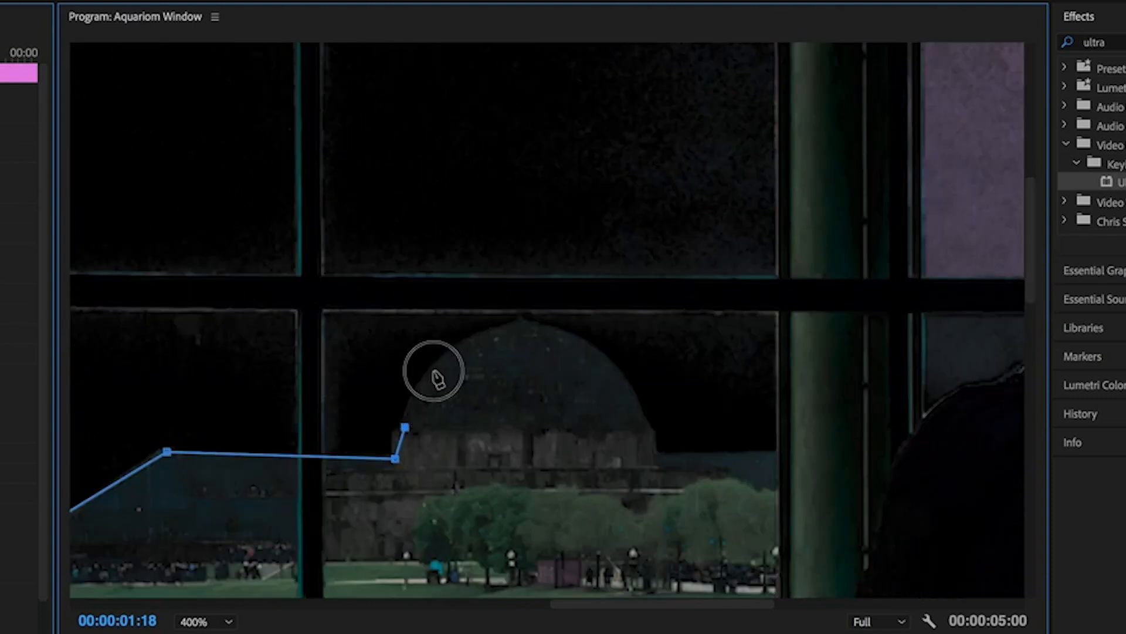
click(481, 337)
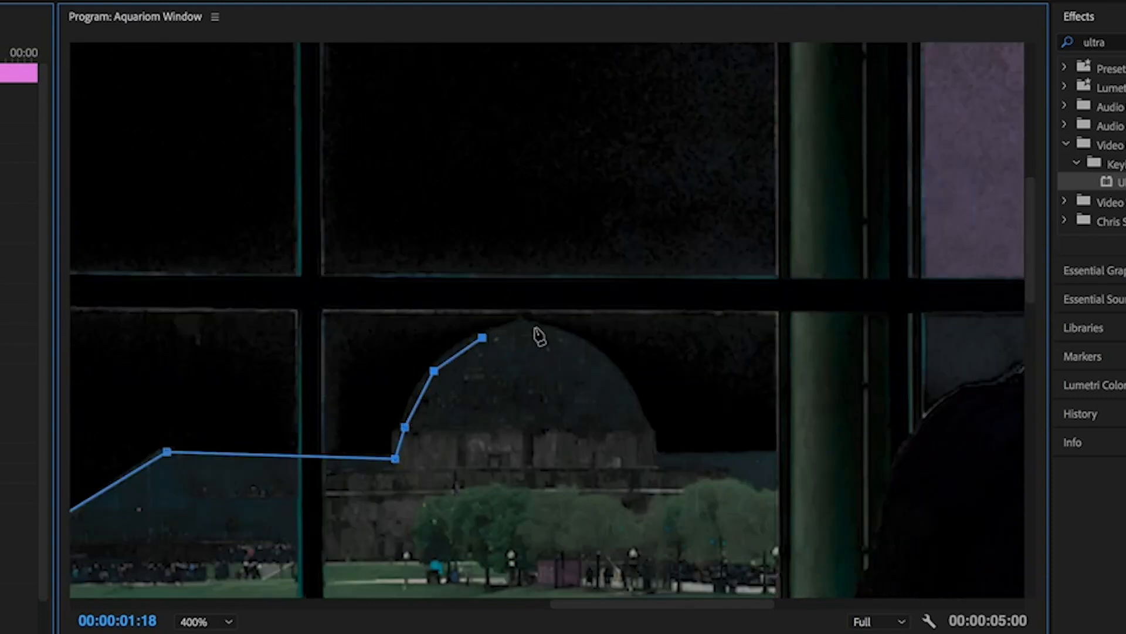
click(535, 328)
click(579, 344)
click(620, 382)
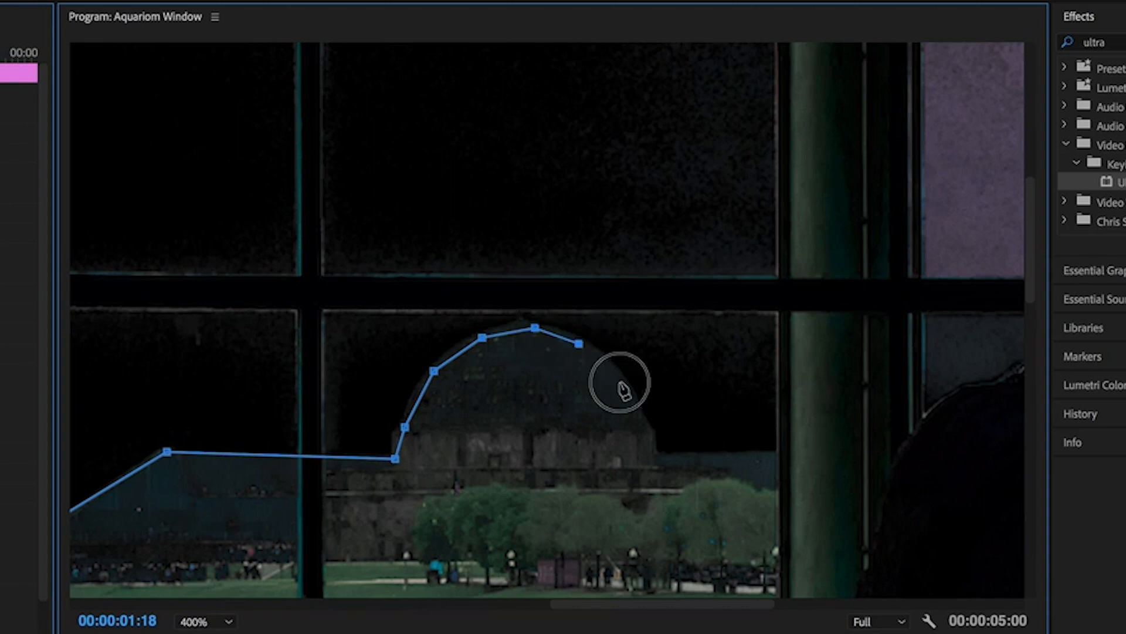
click(638, 416)
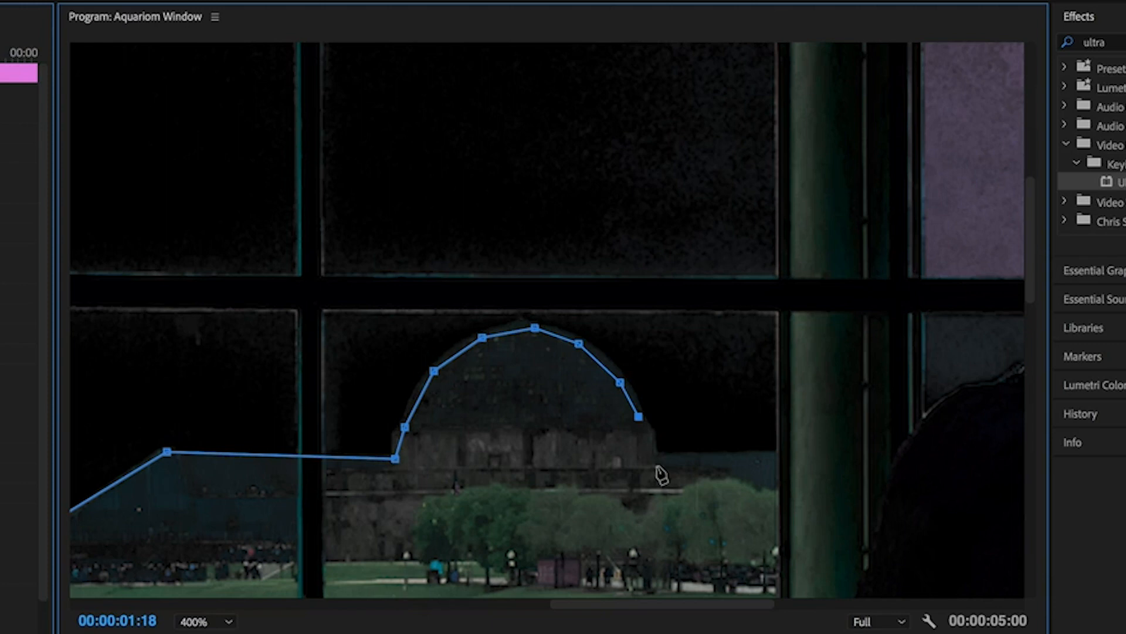
click(657, 466)
Trace the mask over the treetops to the right pillar, up past the image top and down its far side to the rock
click(705, 475)
click(758, 494)
click(785, 493)
scroll(804, 210, up, 5)
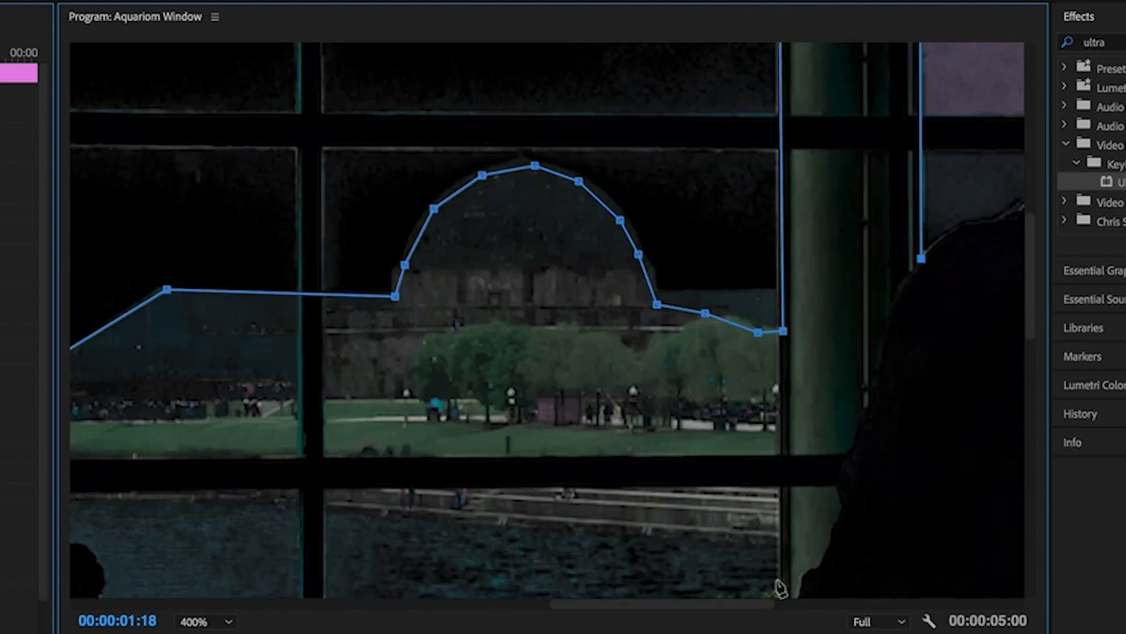
Trace the mask along the rock's top edge from the right pillar until just outside the image's right edge
drag(795, 605, 807, 606)
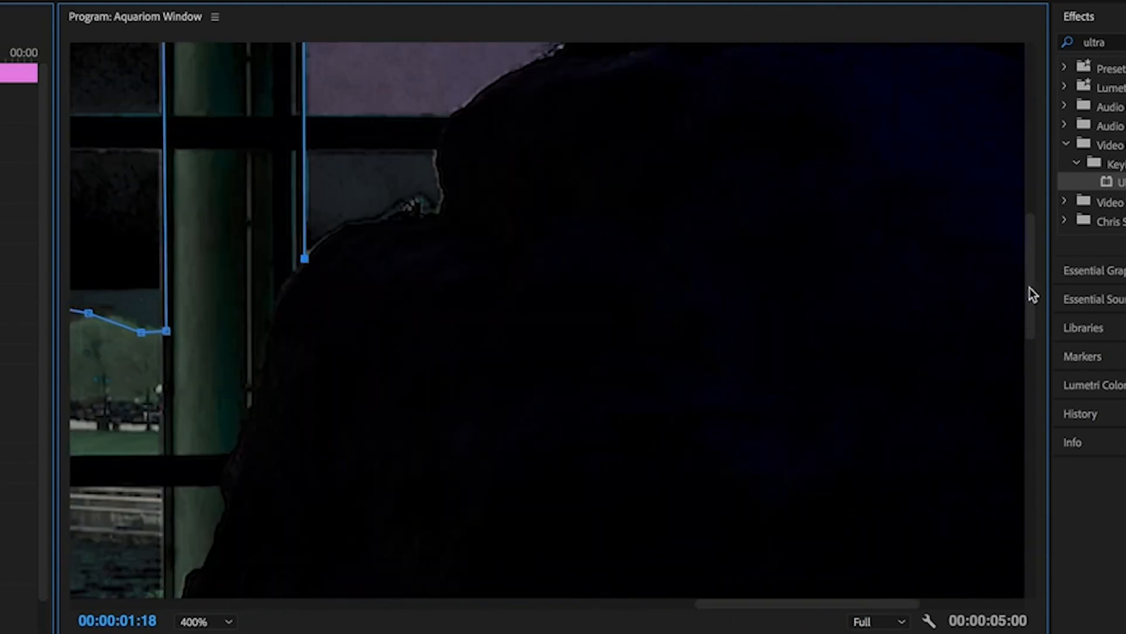
drag(1031, 282, 1031, 228)
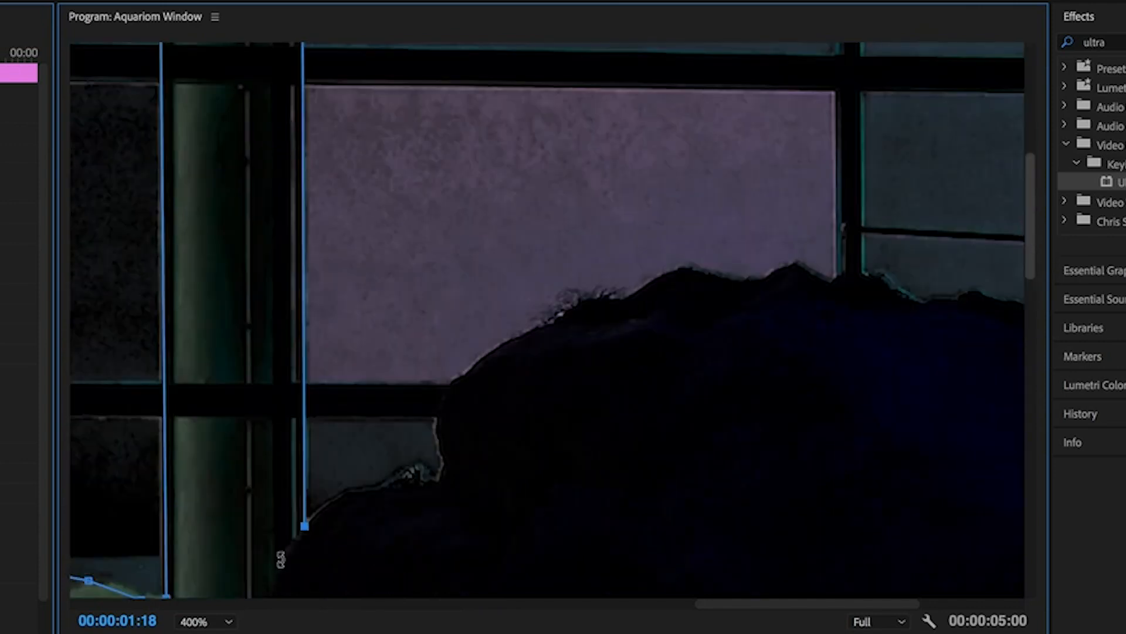
click(340, 498)
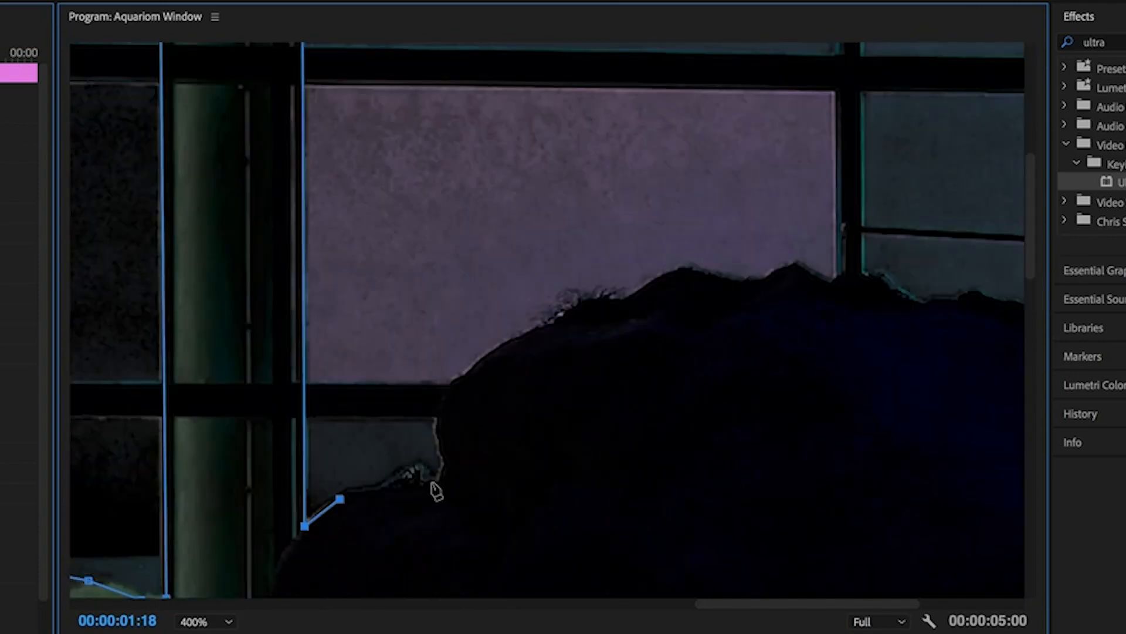
click(451, 460)
click(513, 344)
click(596, 307)
click(682, 274)
click(766, 290)
click(857, 288)
click(949, 307)
click(979, 305)
scroll(880, 320, right, 5)
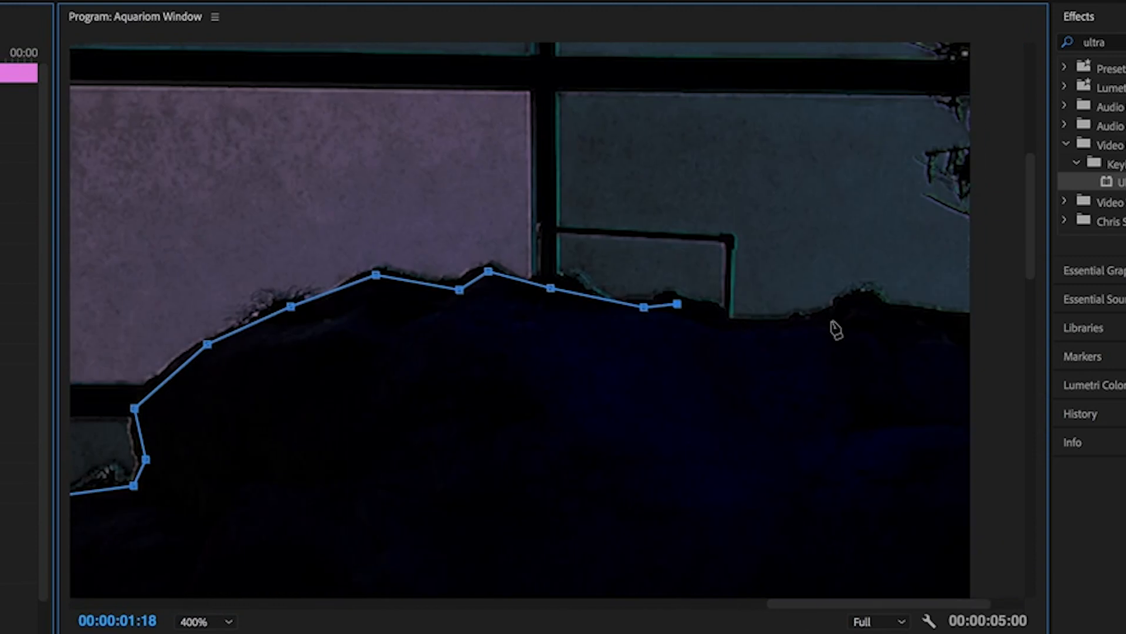
click(734, 324)
click(837, 314)
click(896, 311)
click(977, 319)
Close the mask around the outside of the image's top corners at its first point, fit the frame in the monitor and deselect everything
drag(1034, 226, 1028, 128)
click(1006, 101)
drag(817, 608, 141, 614)
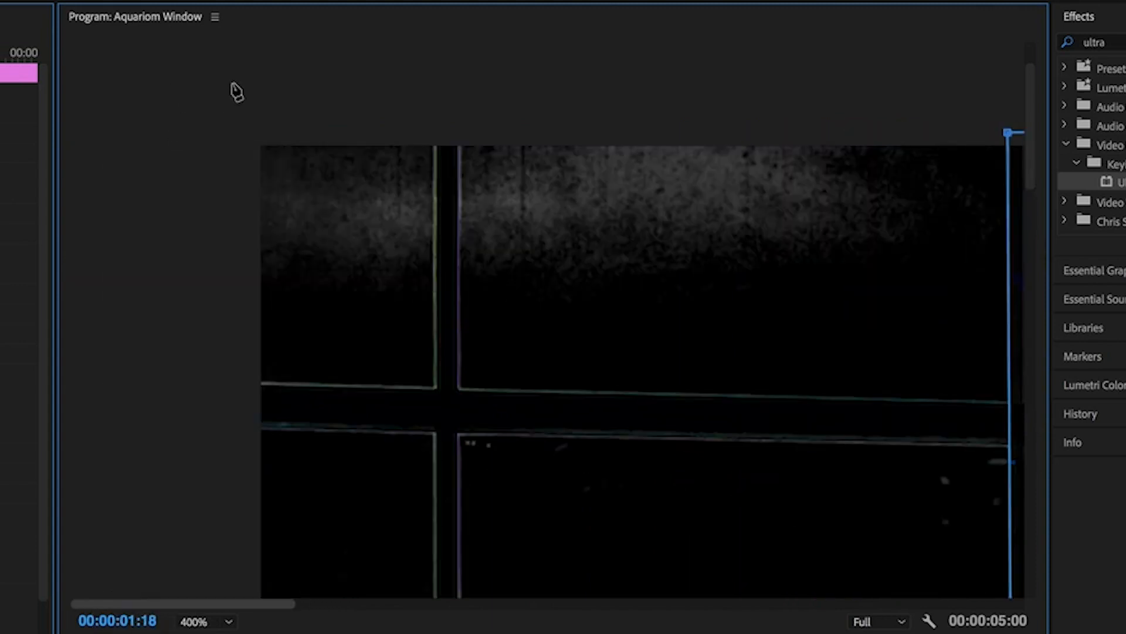
click(189, 75)
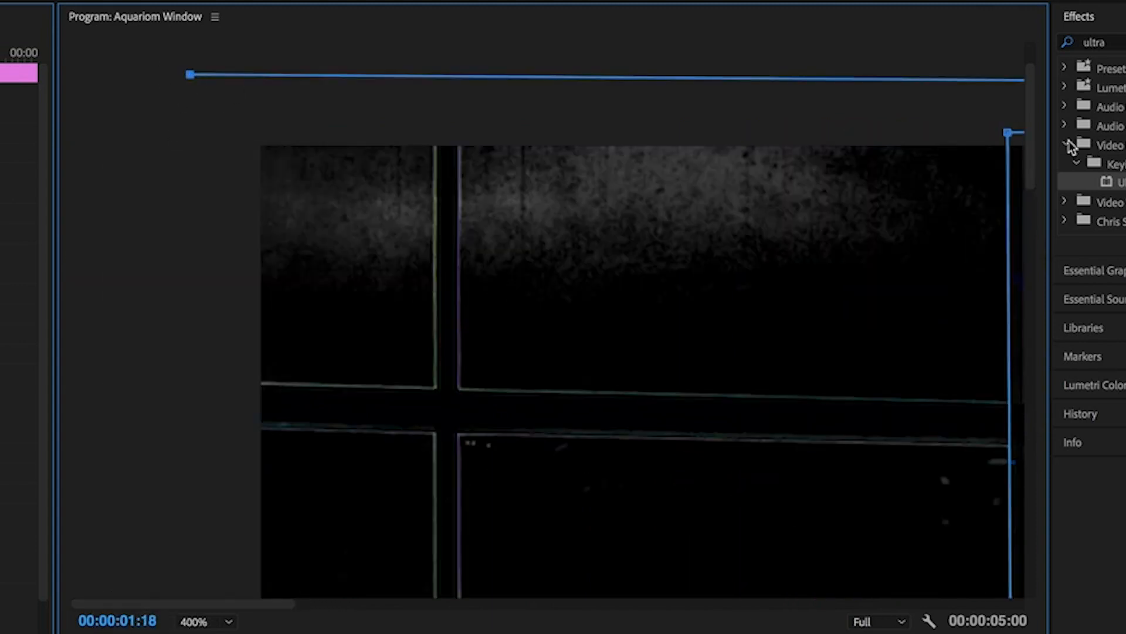
drag(1032, 134, 1031, 311)
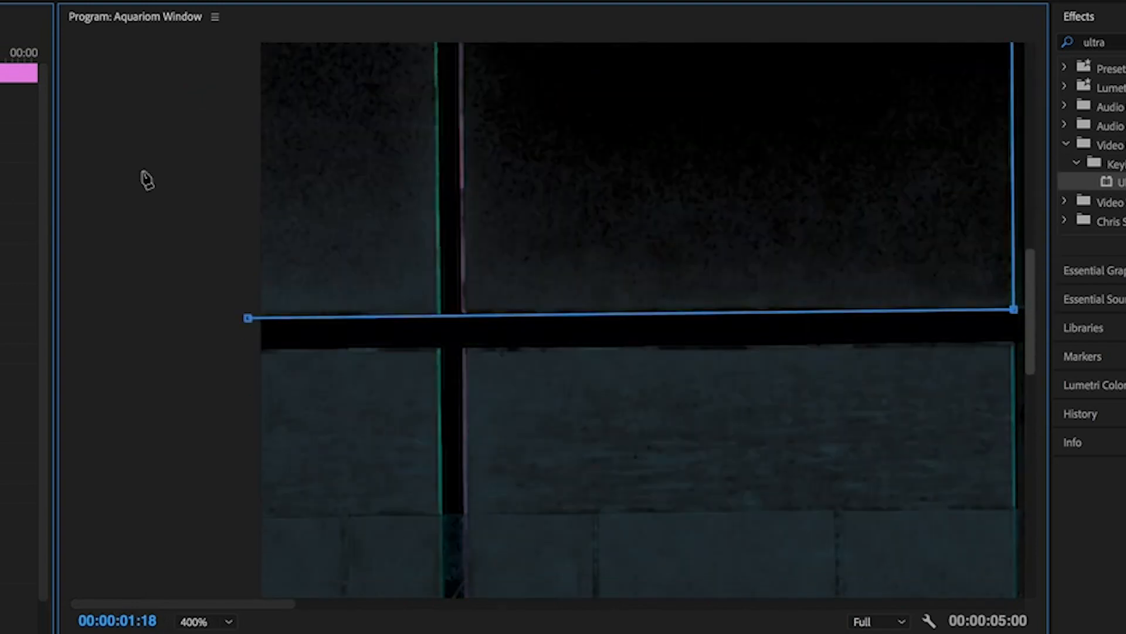
click(248, 319)
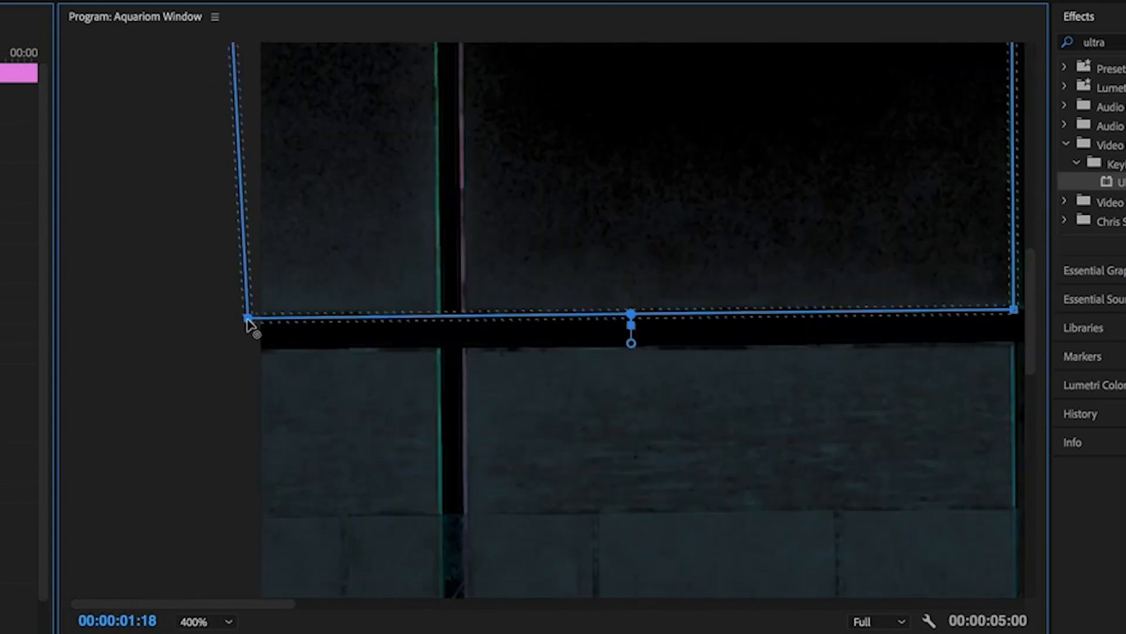
click(205, 622)
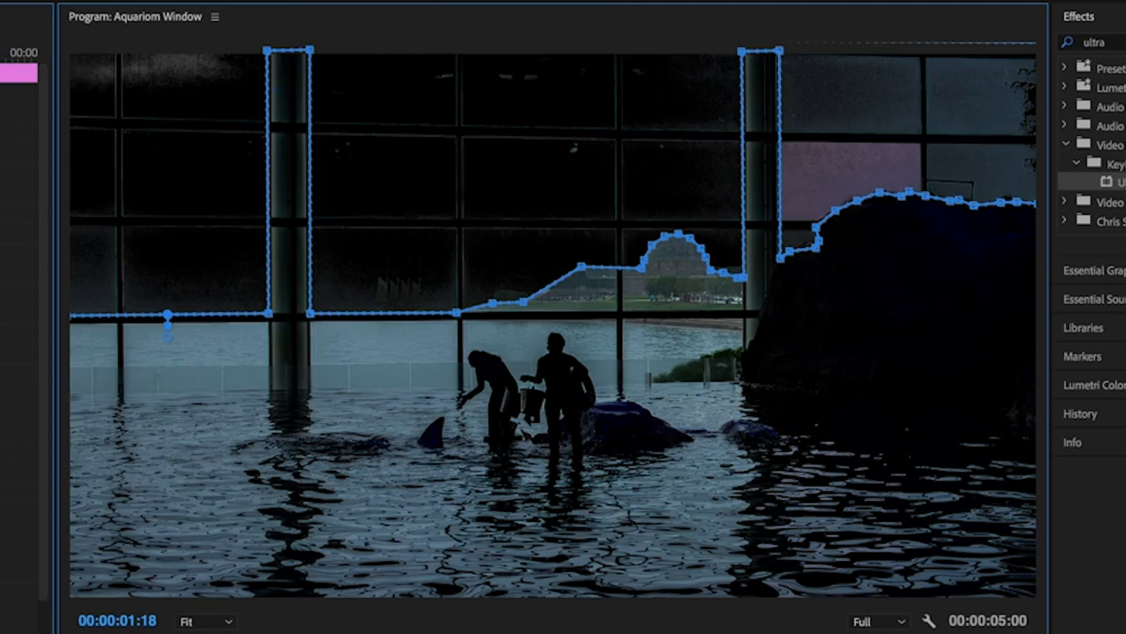
key(shift+super+a)
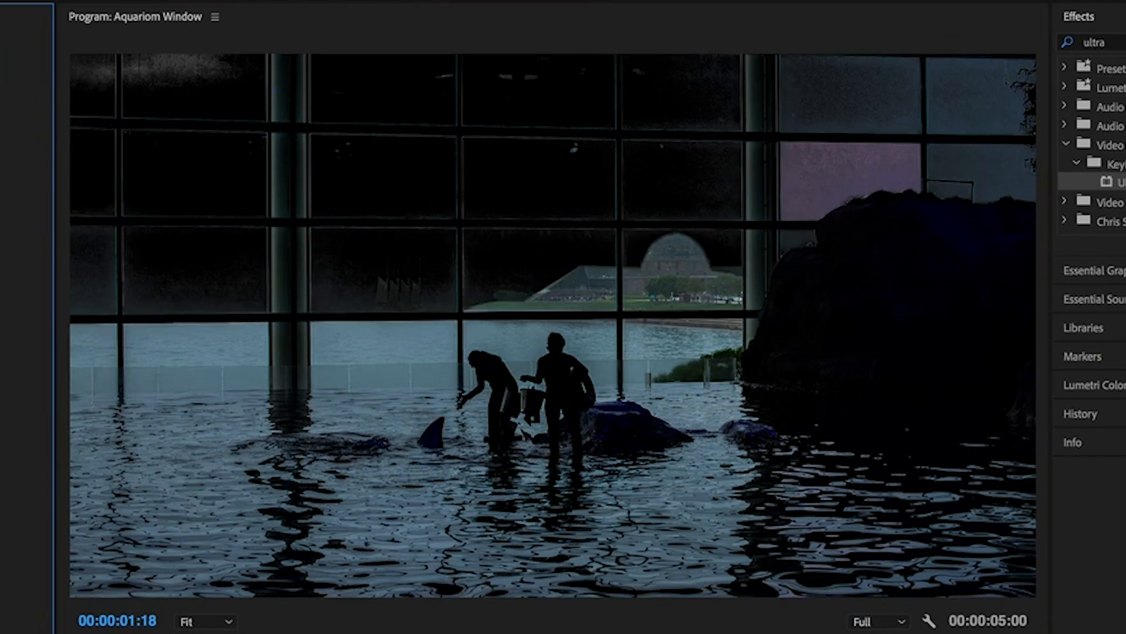
key(shift+5)
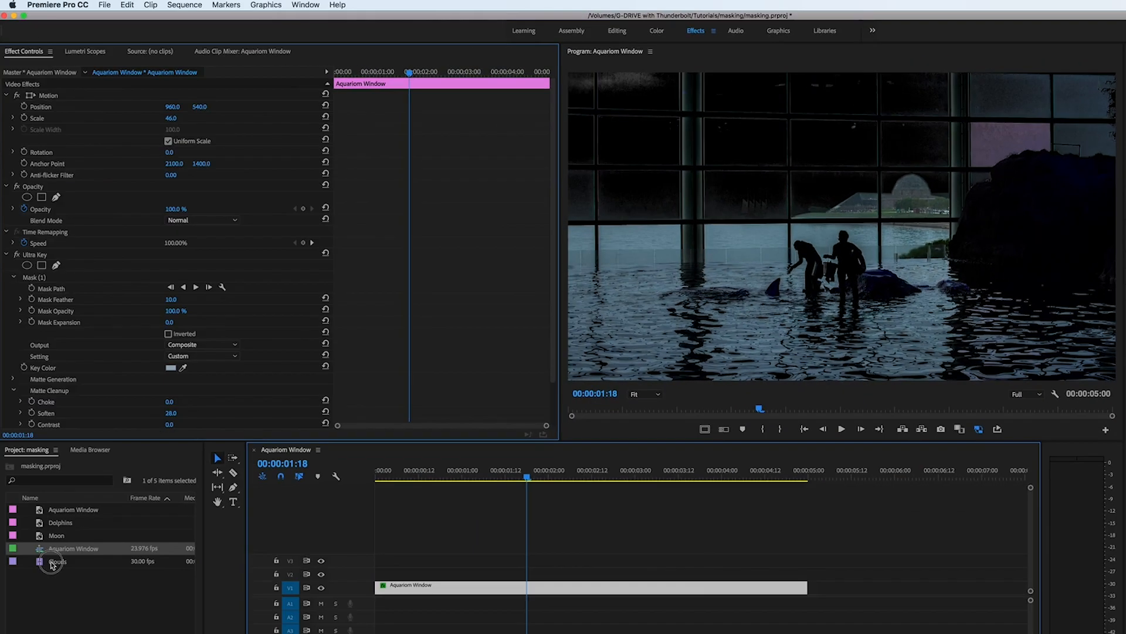
Place the Clouds clip on V2 at the sequence start, with the Aquariom Window clip above it on V3
click(62, 562)
drag(62, 562, 364, 575)
drag(456, 588, 455, 559)
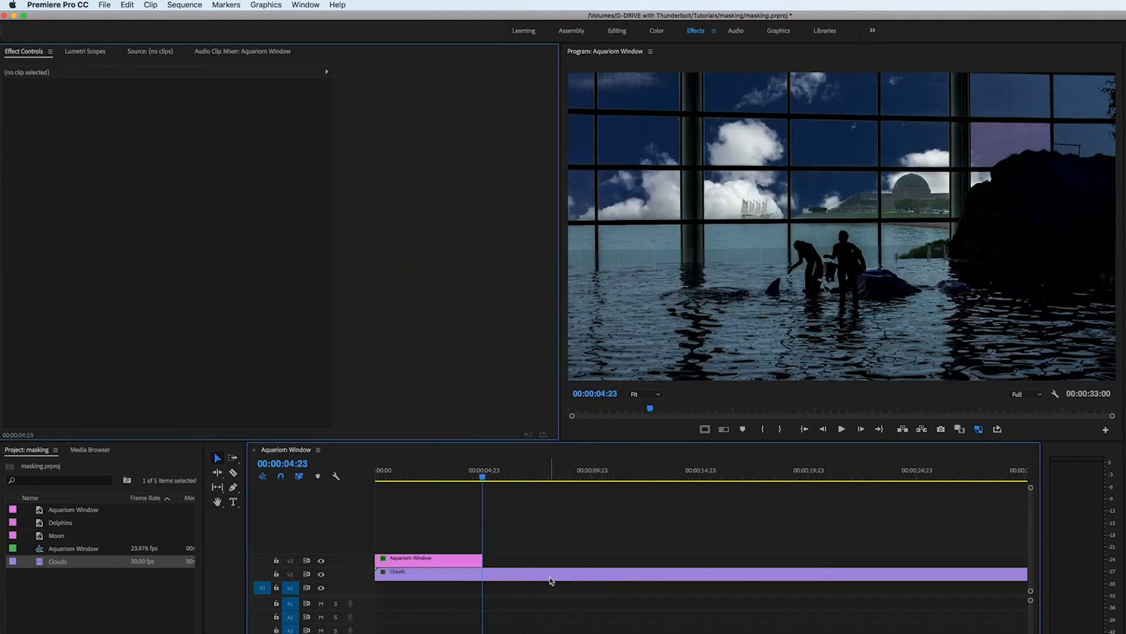
Cut the Clouds clip at the end of the Aquariom Window clip and delete the excess part
key(c)
click(487, 574)
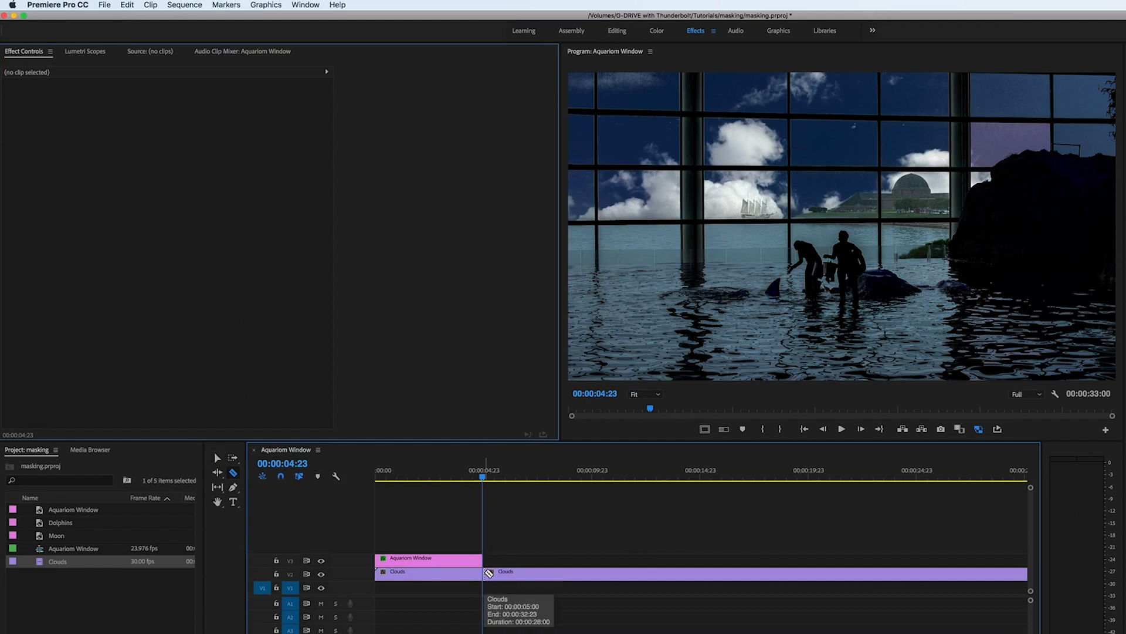
click(521, 576)
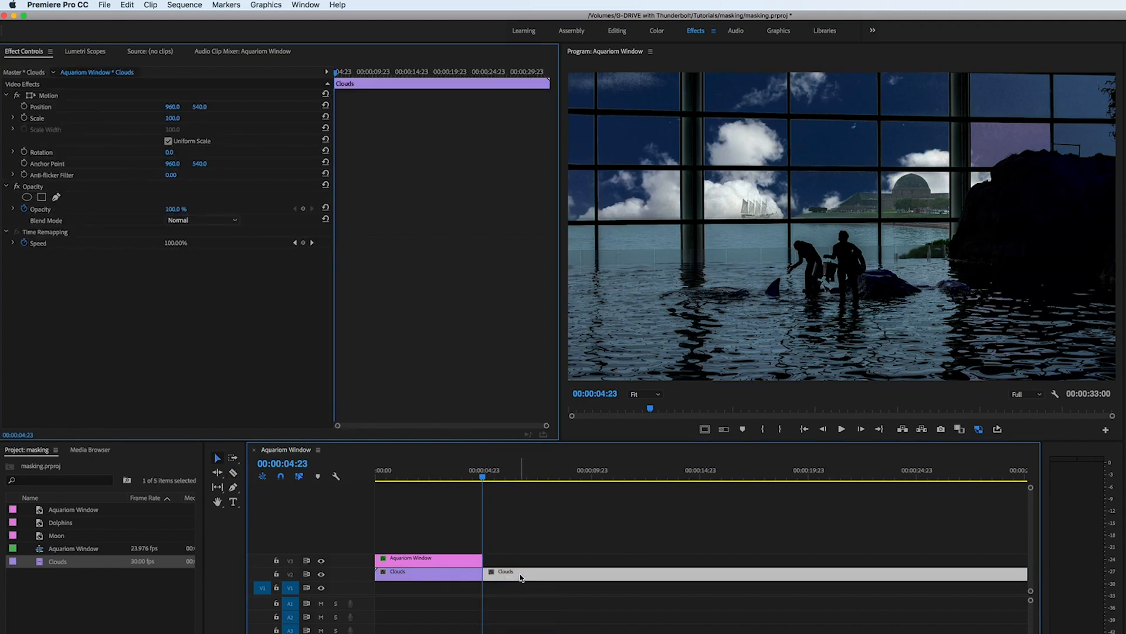
key(Delete)
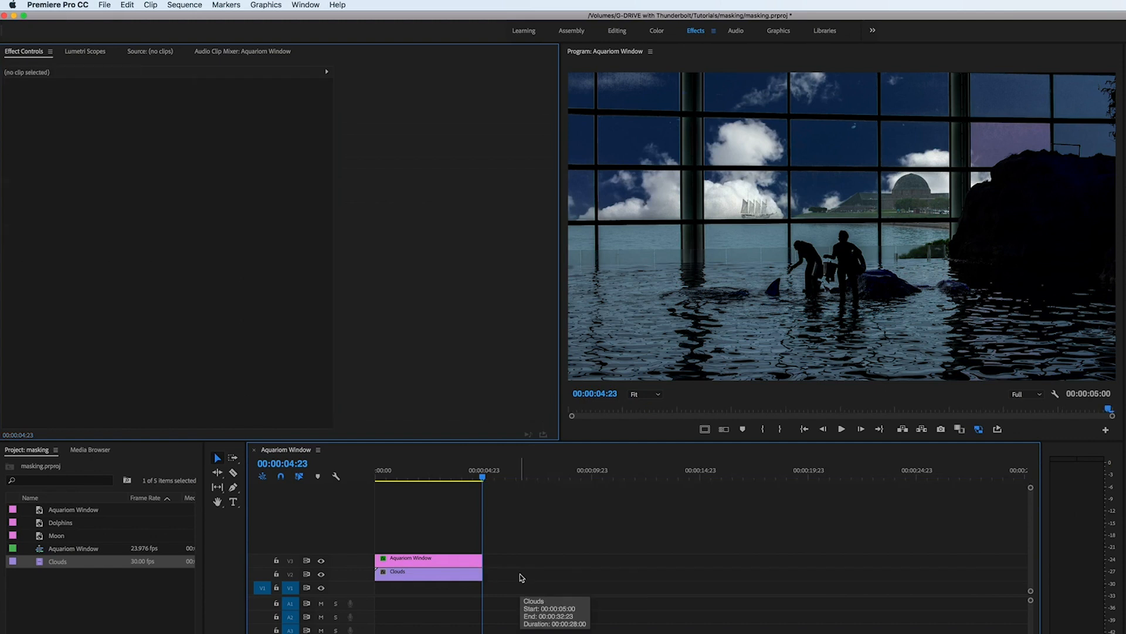
Move the Clouds clip down to V1 and place the Moon image on V2 at the sequence start, ending with the other clips
drag(414, 479, 365, 460)
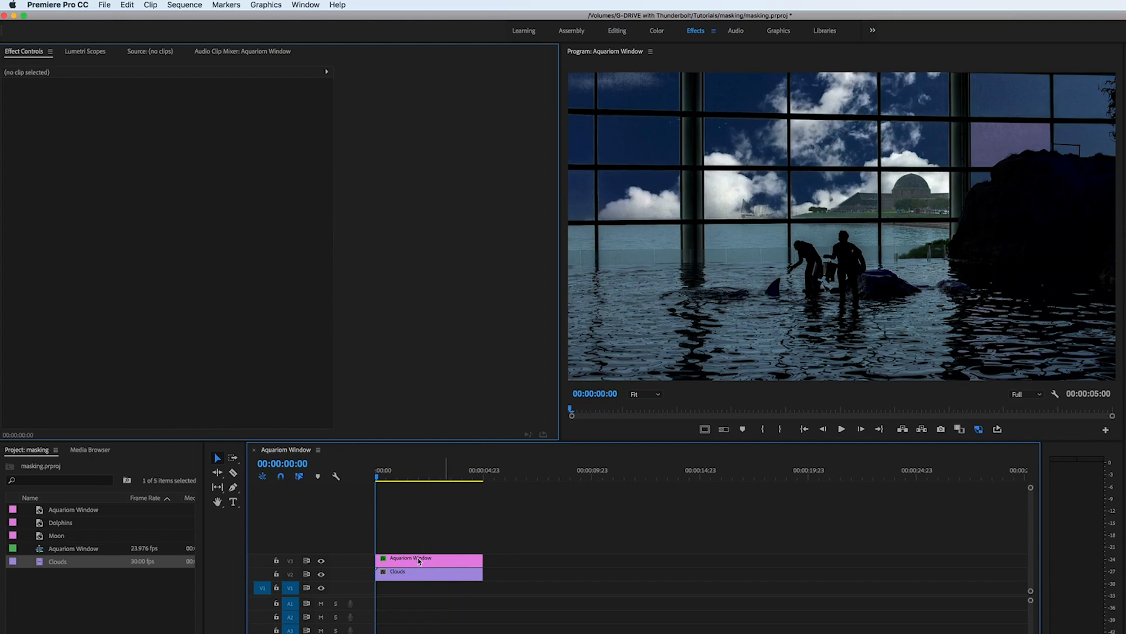
drag(423, 577, 420, 588)
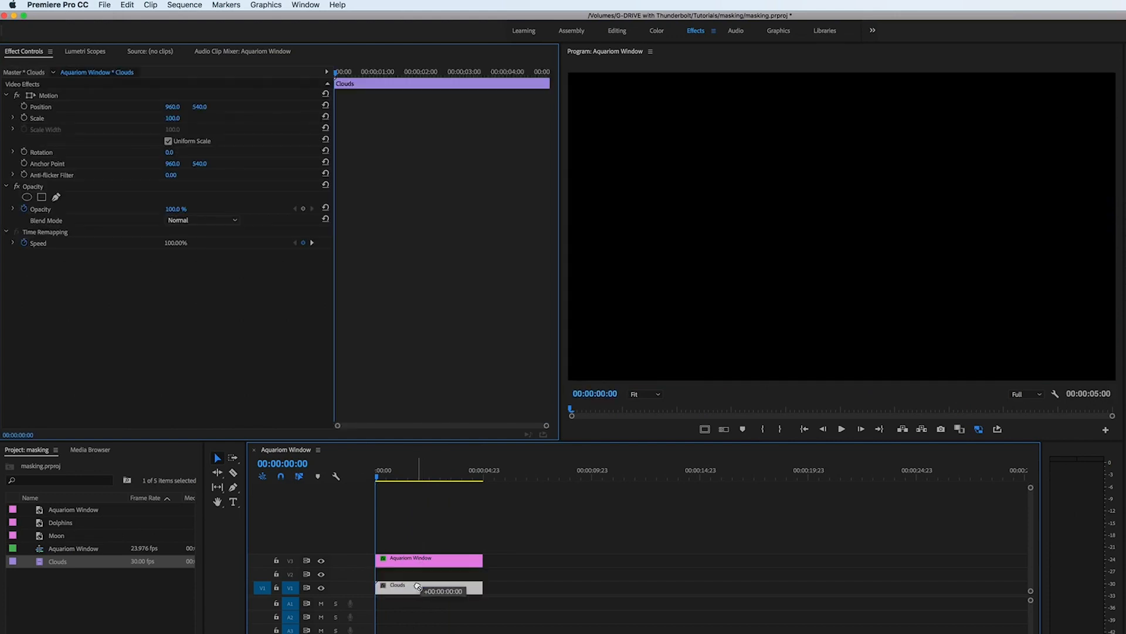
drag(46, 538, 378, 573)
mouse_move(483, 573)
mouse_down()
mouse_move(500, 575)
mouse_move(483, 574)
mouse_up()
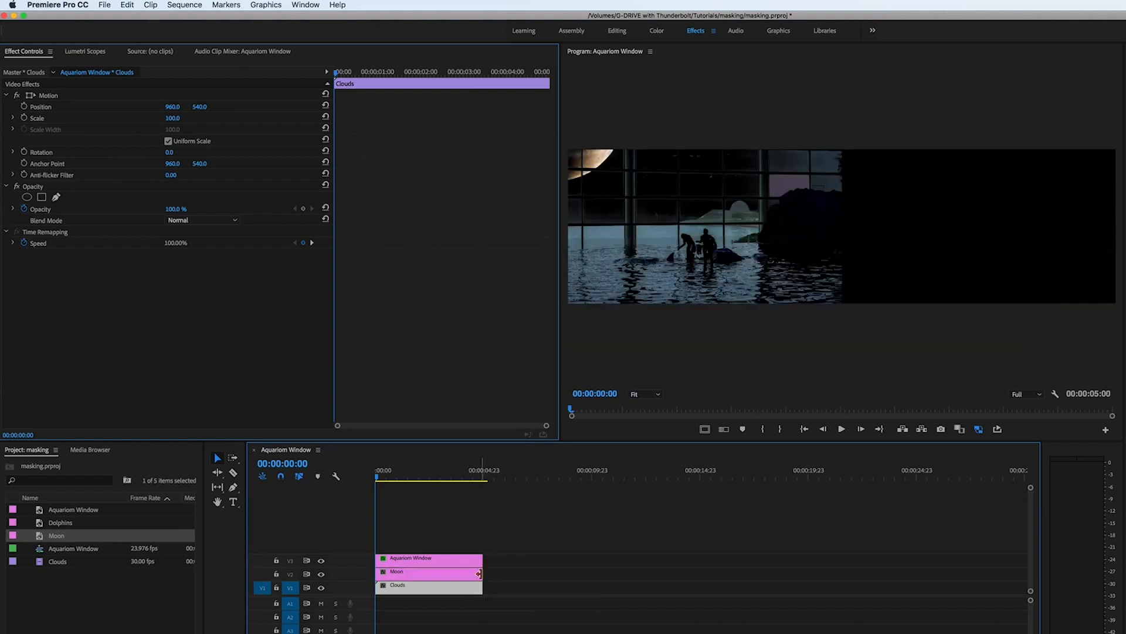
Set the blend mode of the Moon clip on V2 to Screen
click(429, 577)
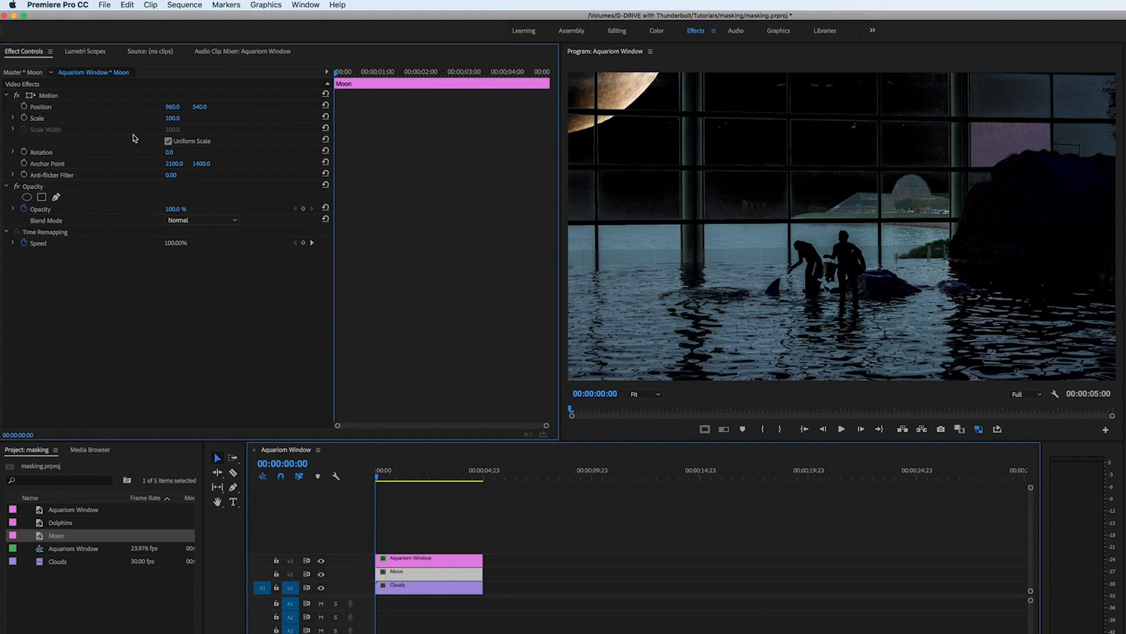
click(191, 221)
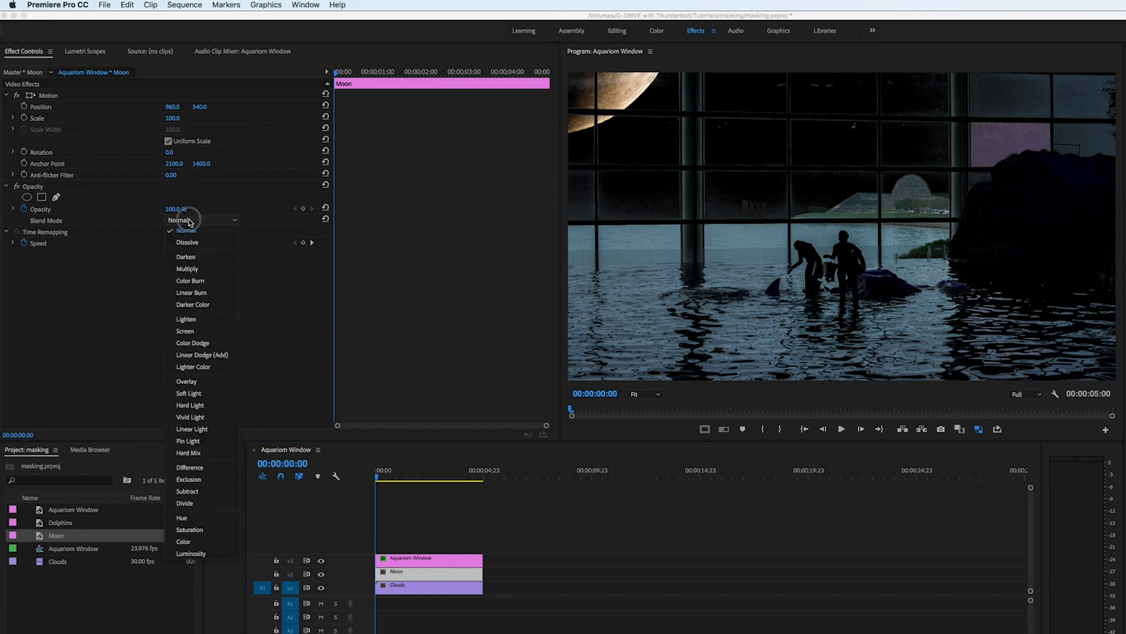
click(201, 332)
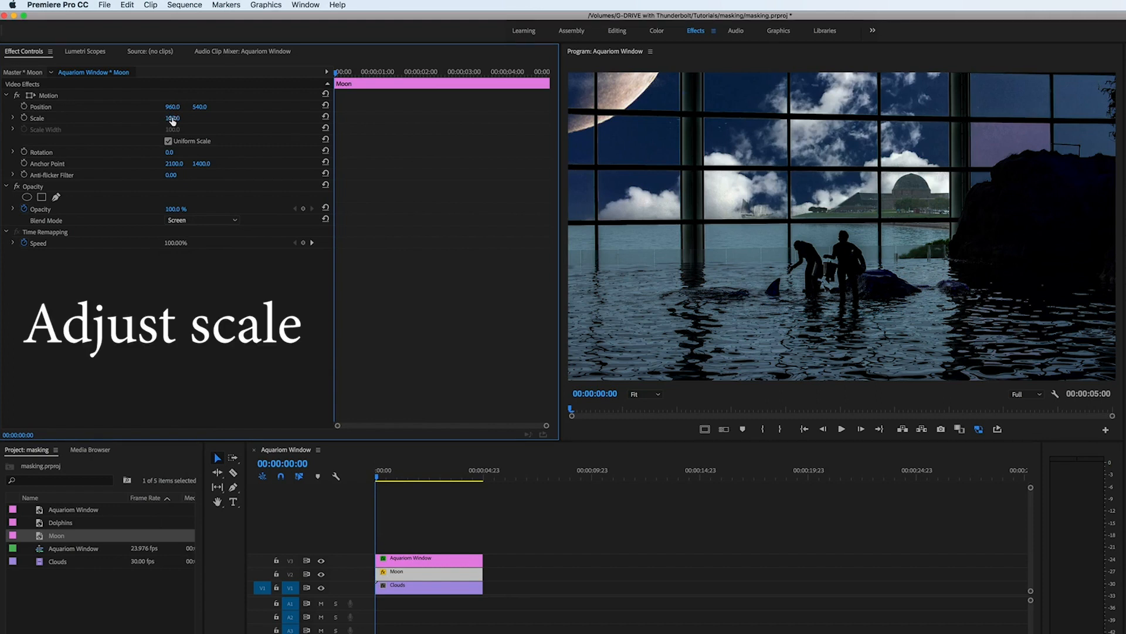
Scale the Moon to 44, position it at 485, 575, and add start keyframes for position and scale
drag(173, 118, 140, 118)
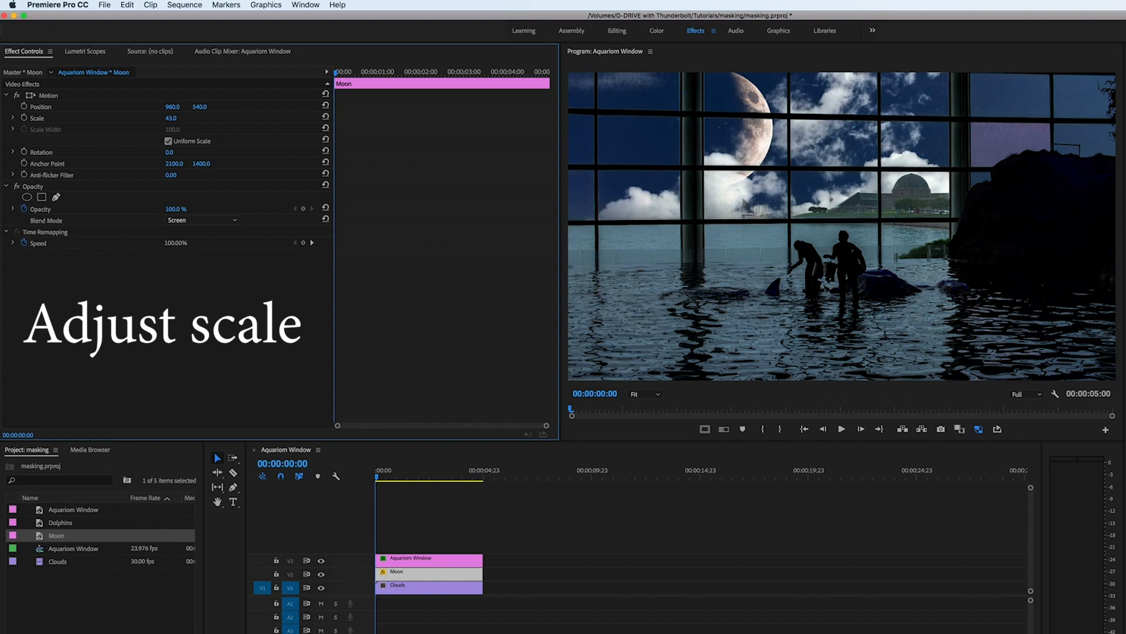
drag(139, 118, 140, 118)
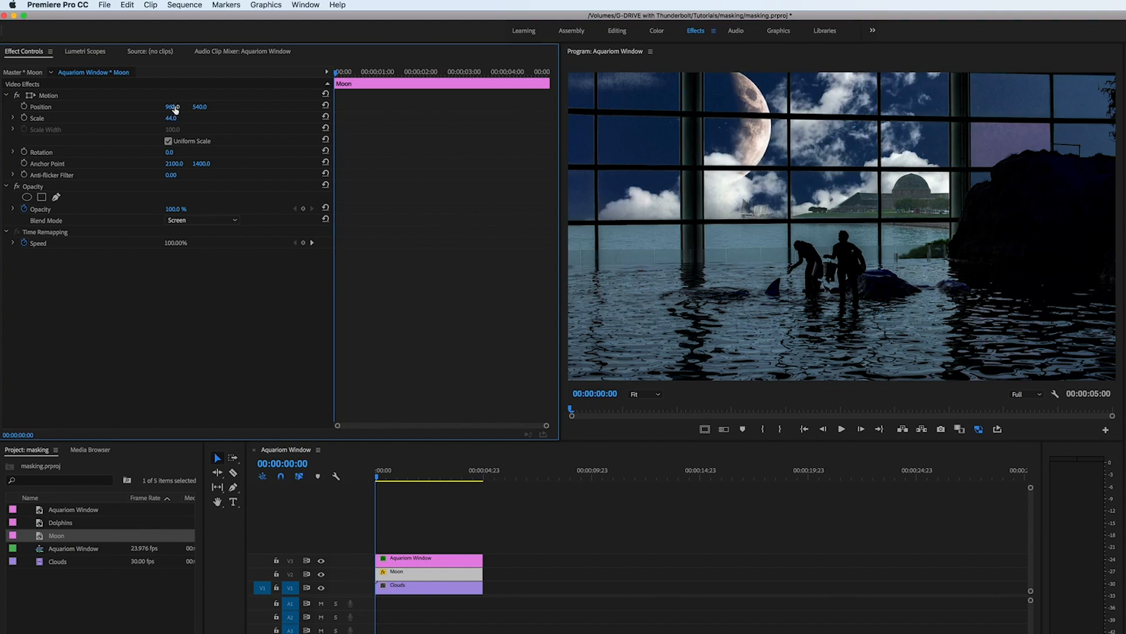
drag(173, 106, 122, 106)
drag(200, 107, 204, 108)
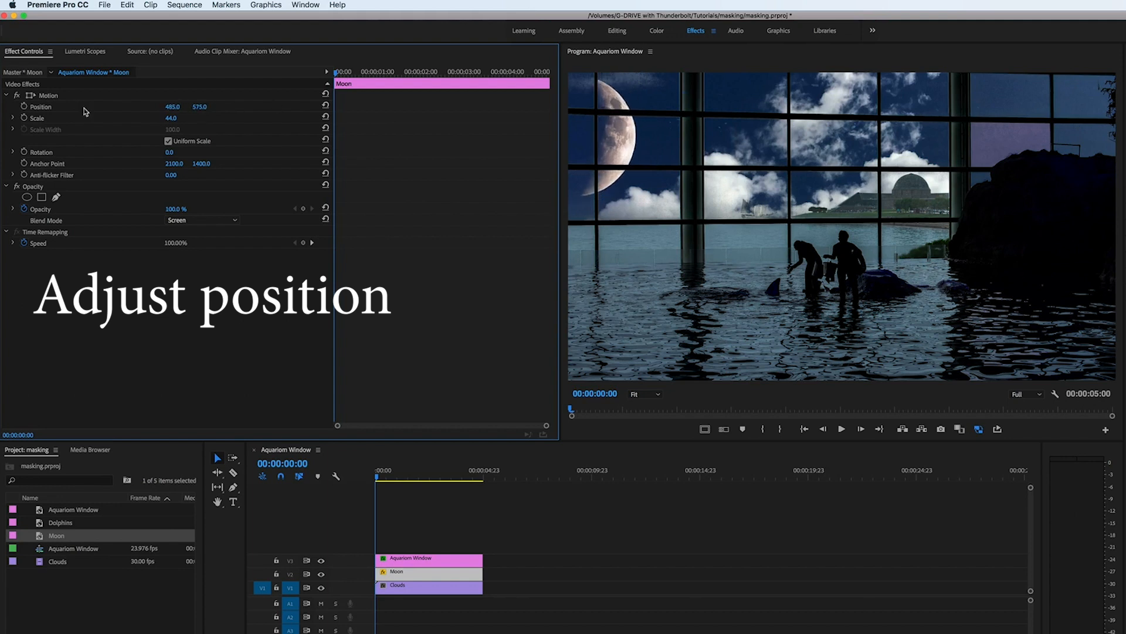
click(23, 107)
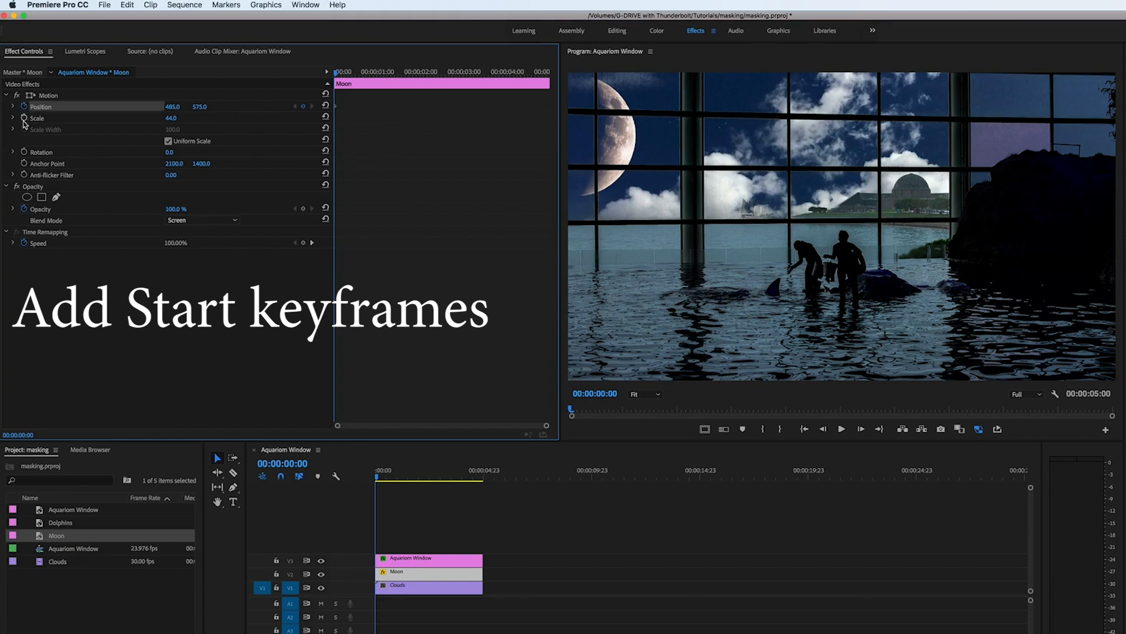
click(24, 118)
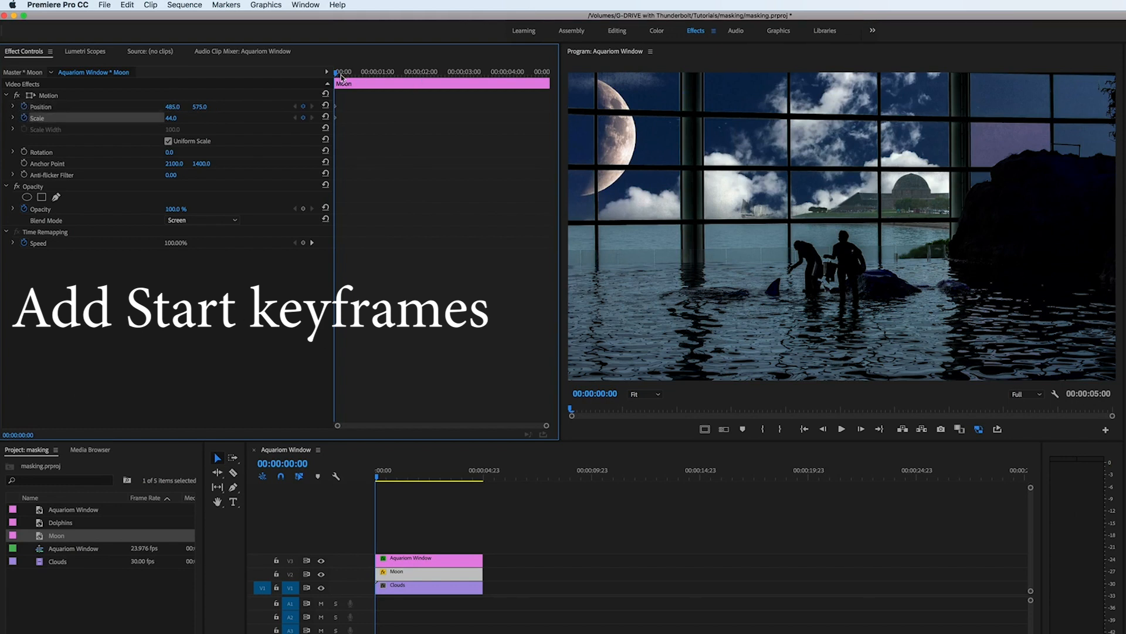
At 00:00:02:12, keyframe the Moon's position at 785, 837 and scale at 60, and move both keyframes to the clip's end
drag(341, 75, 444, 79)
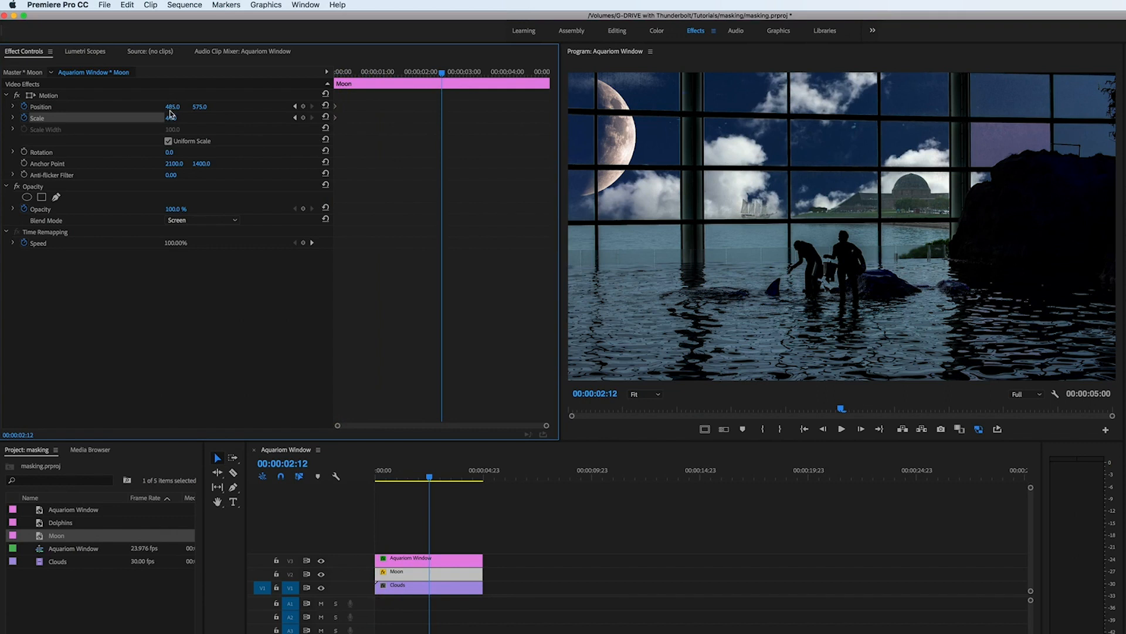
drag(173, 107, 266, 107)
drag(171, 118, 179, 118)
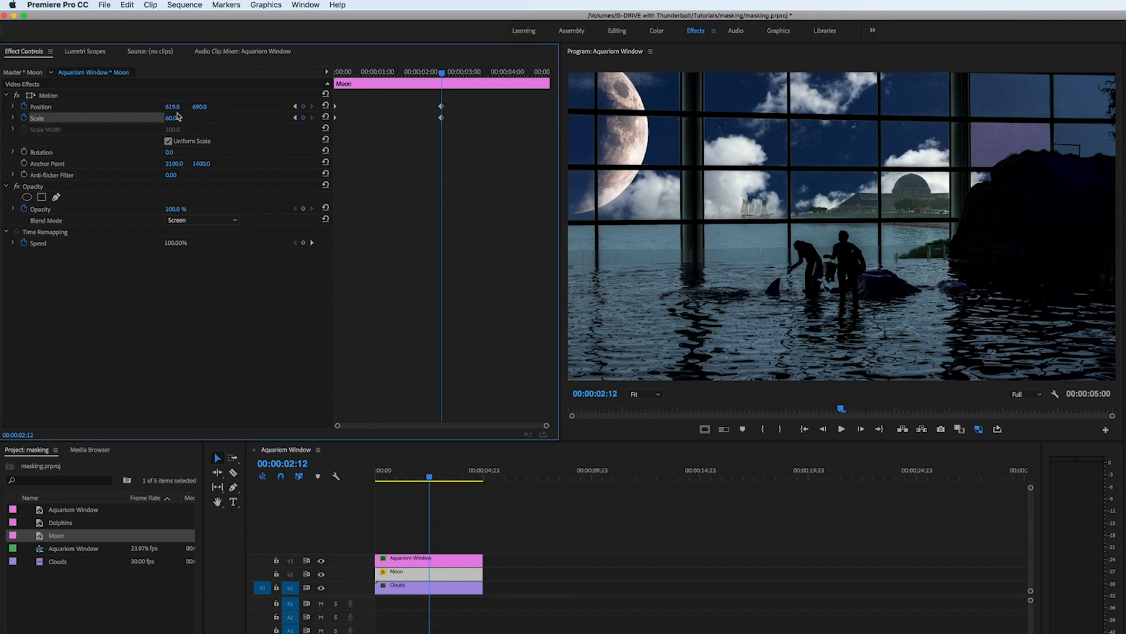
drag(172, 107, 271, 107)
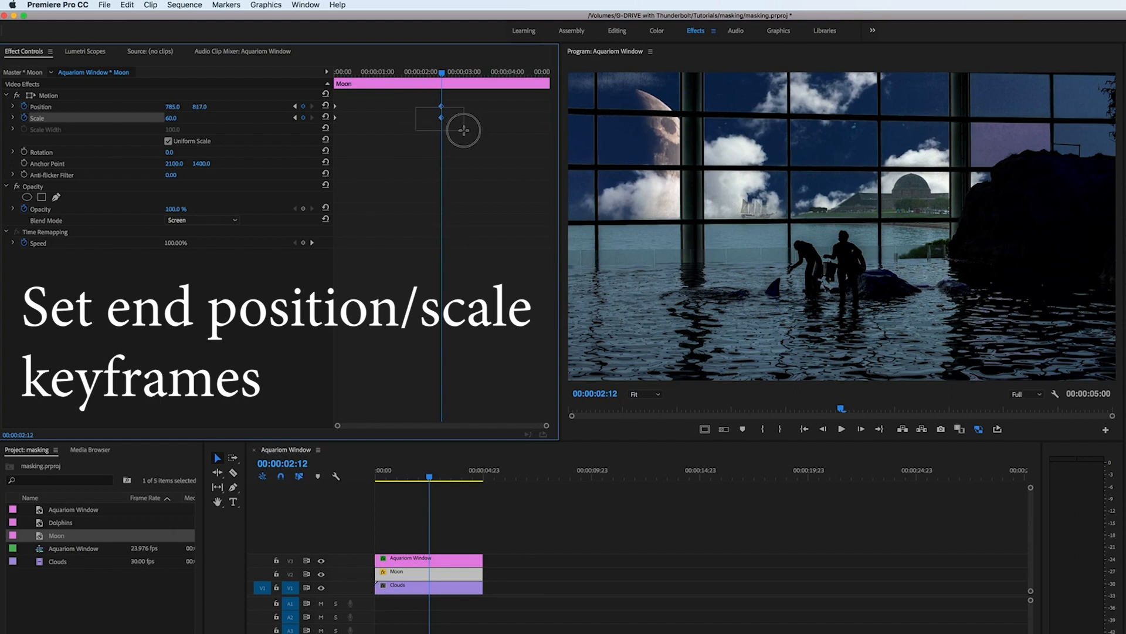
drag(455, 120, 565, 122)
Play the sequence from the start to preview the Moon's movement
drag(444, 72, 325, 86)
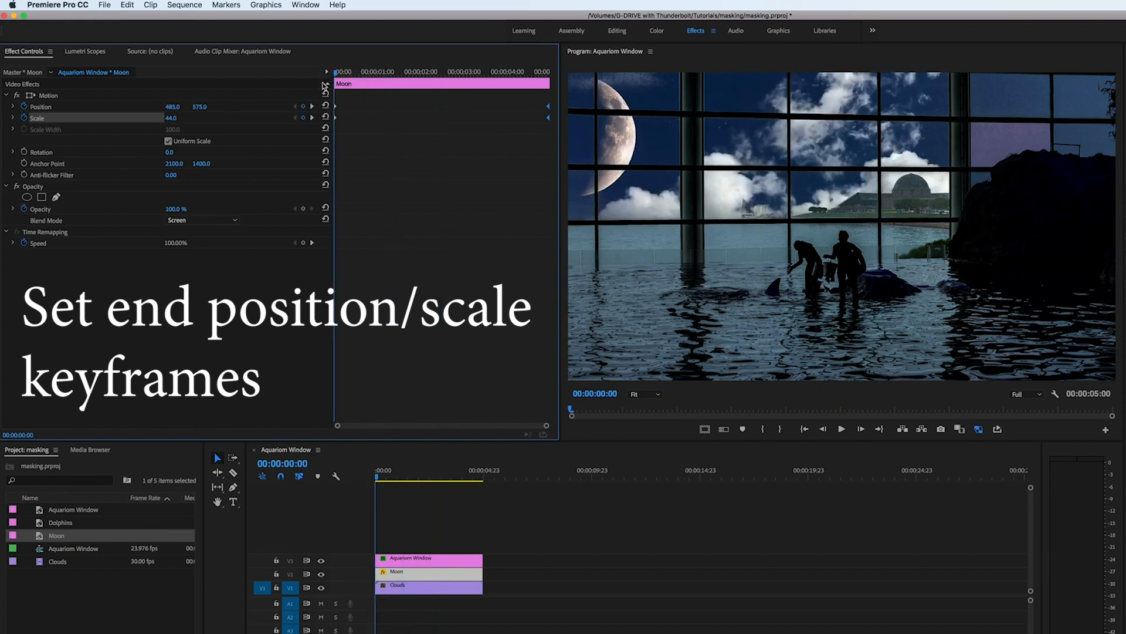
key(space)
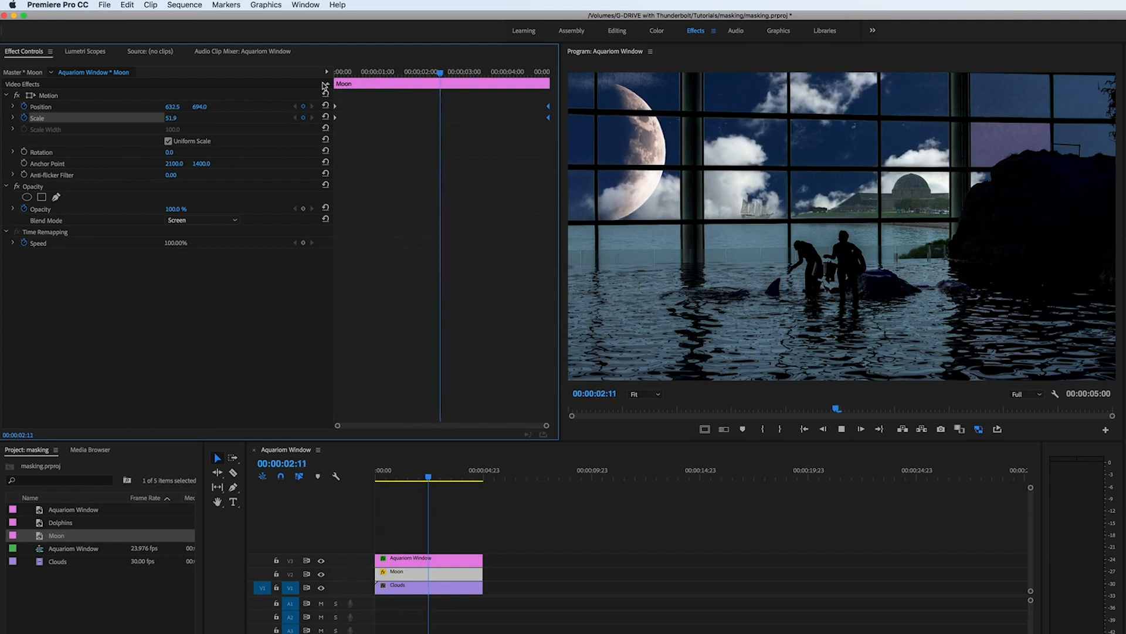
key(space)
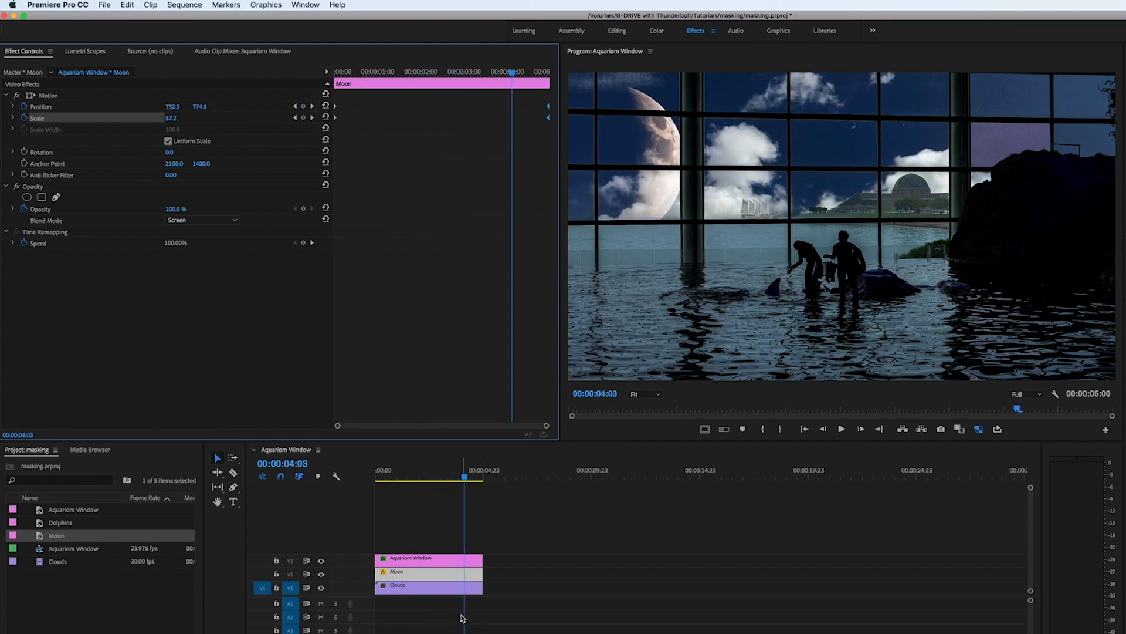
Enable scale and position keyframes on the Aquariom Window clip and move them to the clip's start
click(441, 588)
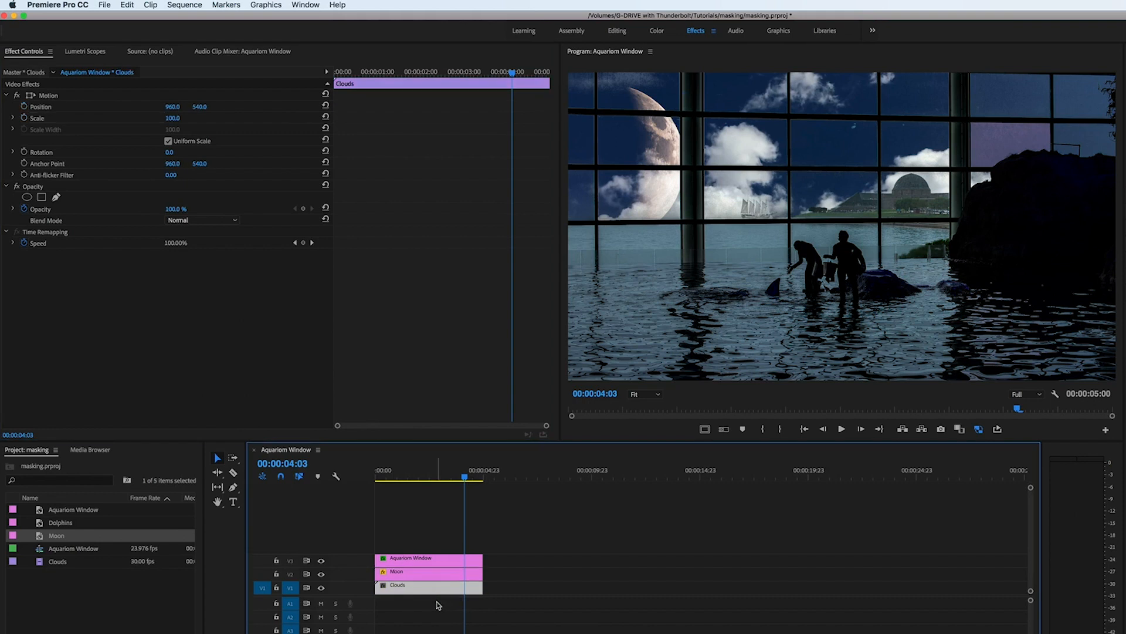
click(420, 561)
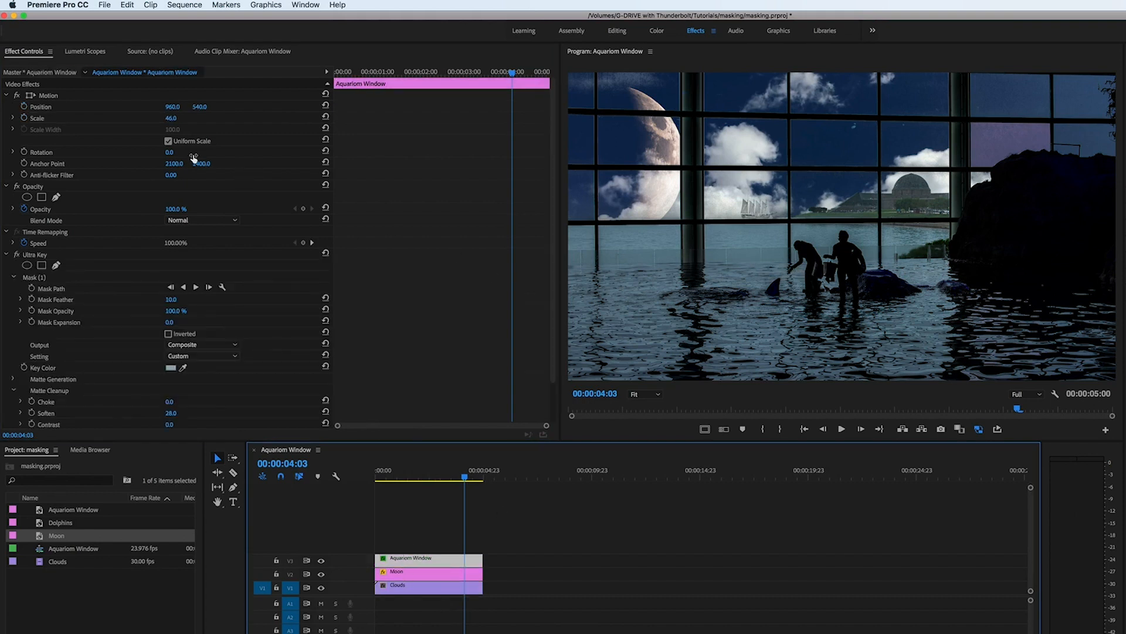
click(24, 118)
click(24, 107)
drag(500, 100, 304, 129)
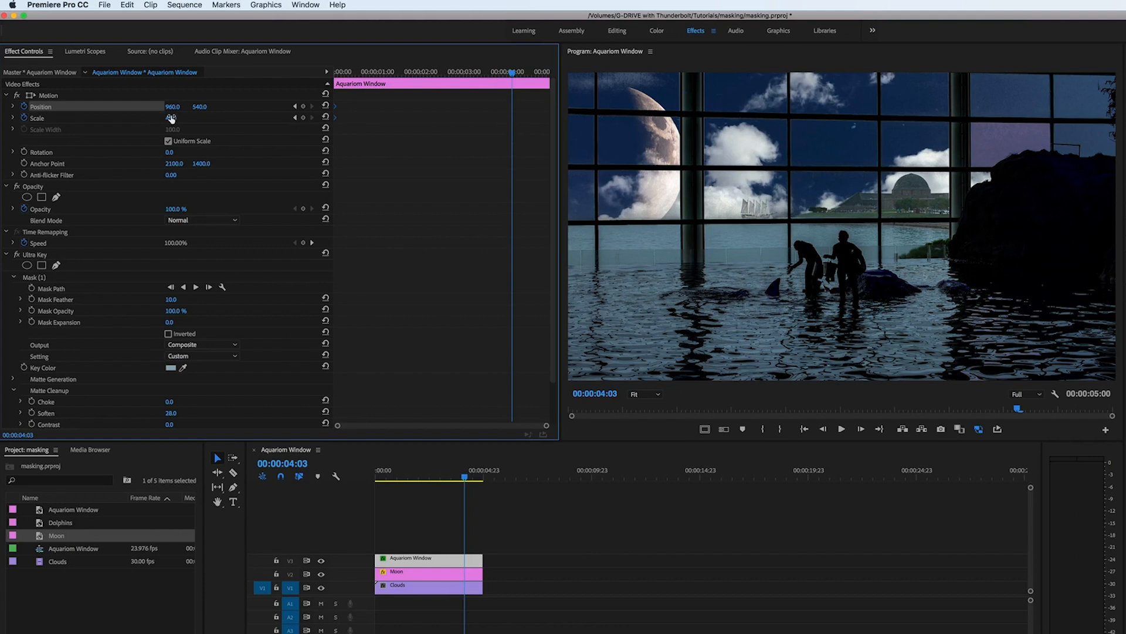
At 00:00:04:03, keyframe the Aquariom Window's scale at 60 and position at 1008, 658, and move both keyframes to the clip's end
drag(171, 118, 179, 118)
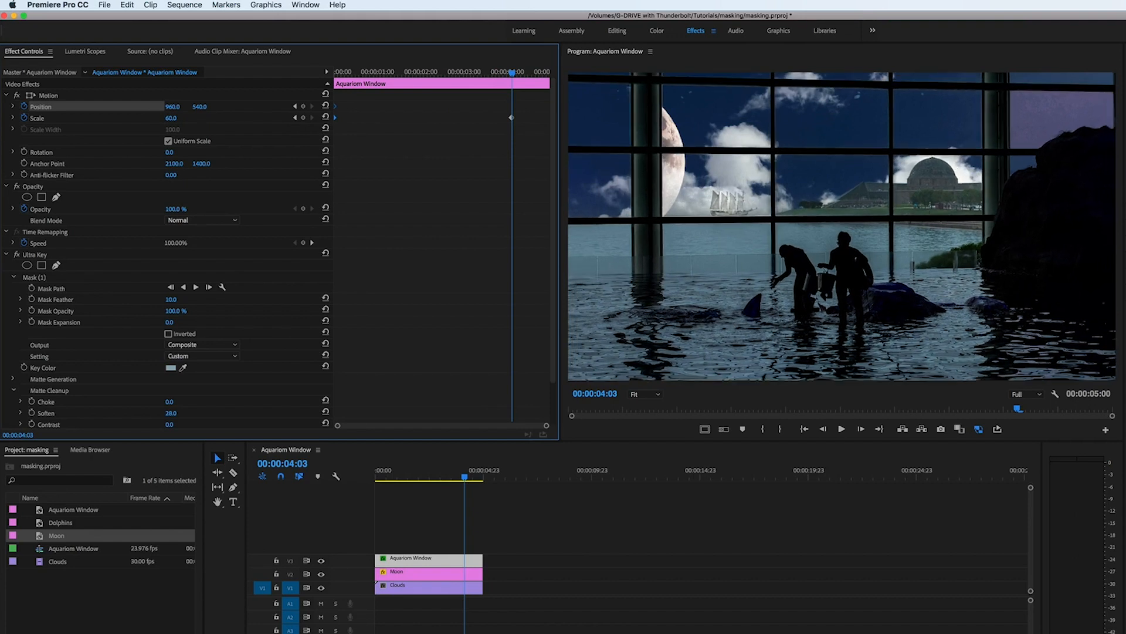
drag(200, 107, 254, 107)
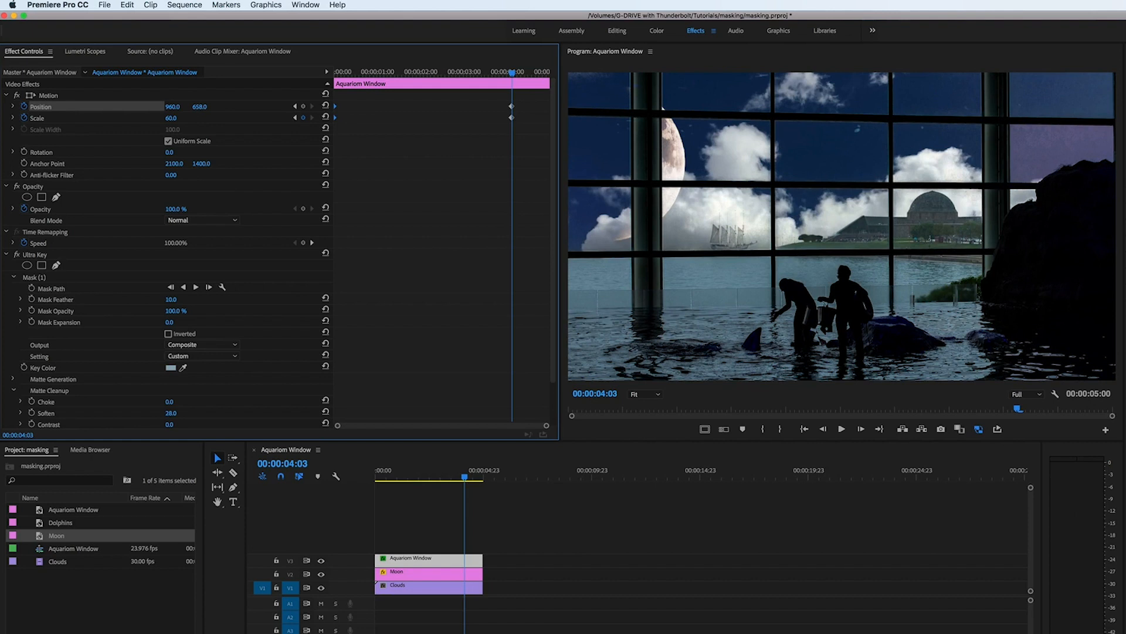
drag(173, 107, 185, 107)
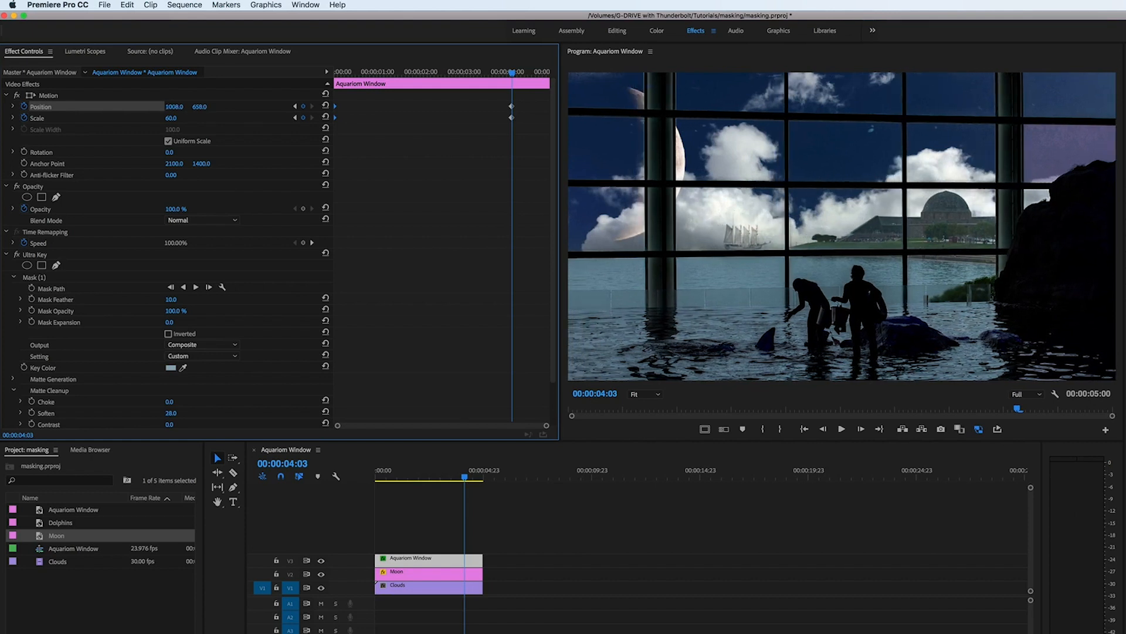
drag(469, 93, 558, 124)
Play the whole sequence from the start to check the Aquariom Window's zoom
drag(403, 75, 309, 85)
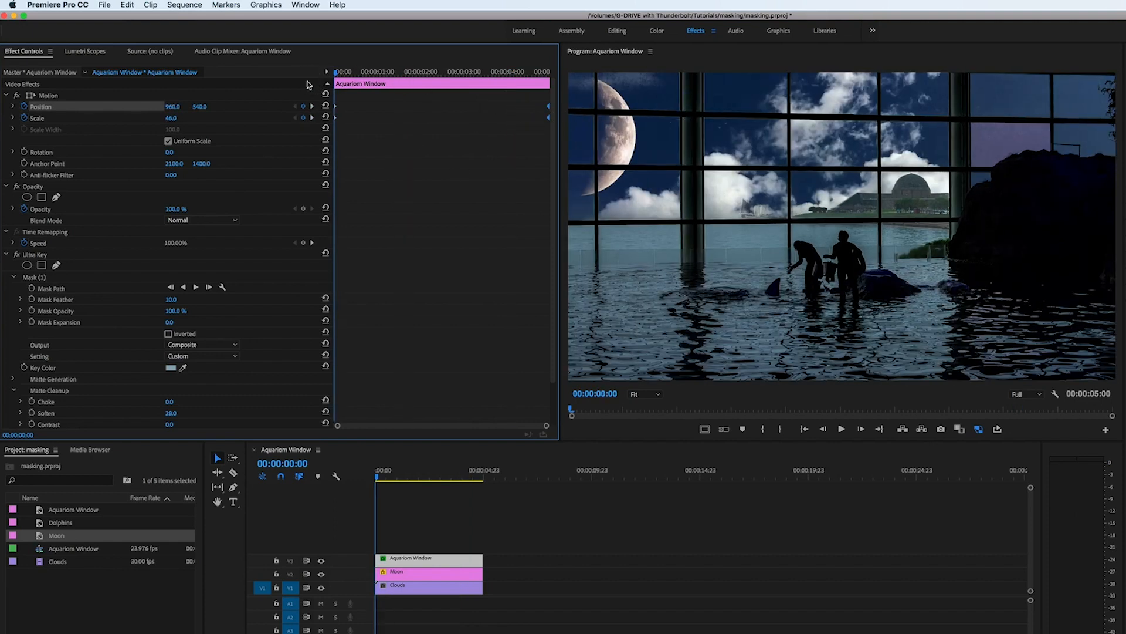
key(space)
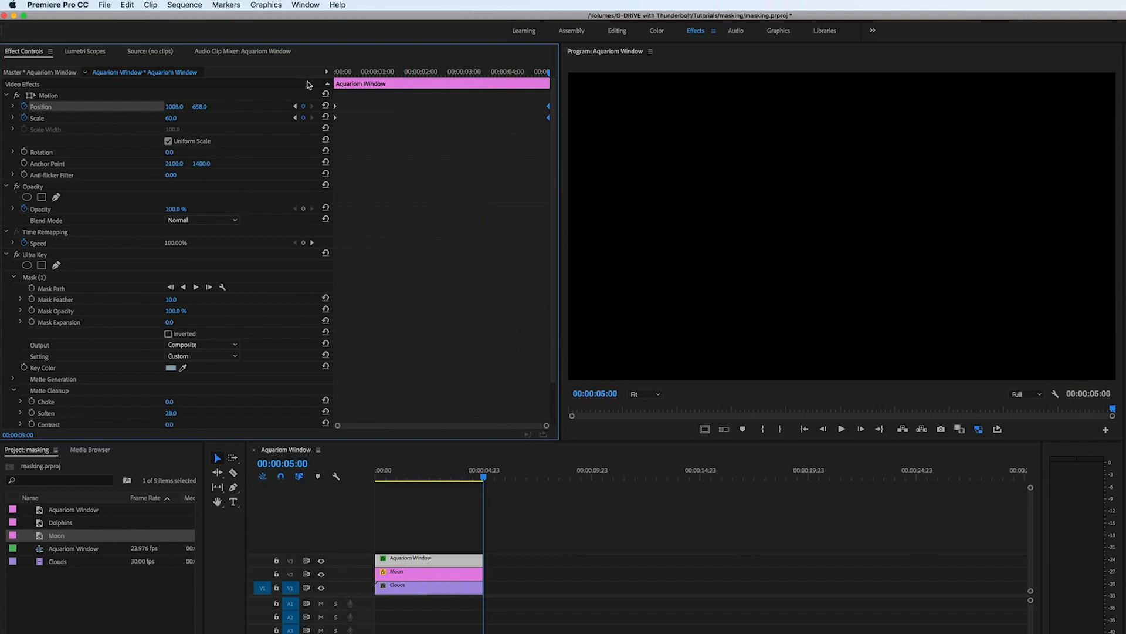
Add Aquariom Window position and scale keyframes at 00:00:02:11 and move them onto the end keyframes to soften the zoom
click(422, 482)
mouse_move(422, 487)
mouse_down()
mouse_move(380, 477)
mouse_move(444, 478)
mouse_move(422, 488)
mouse_move(437, 478)
mouse_move(429, 478)
mouse_up()
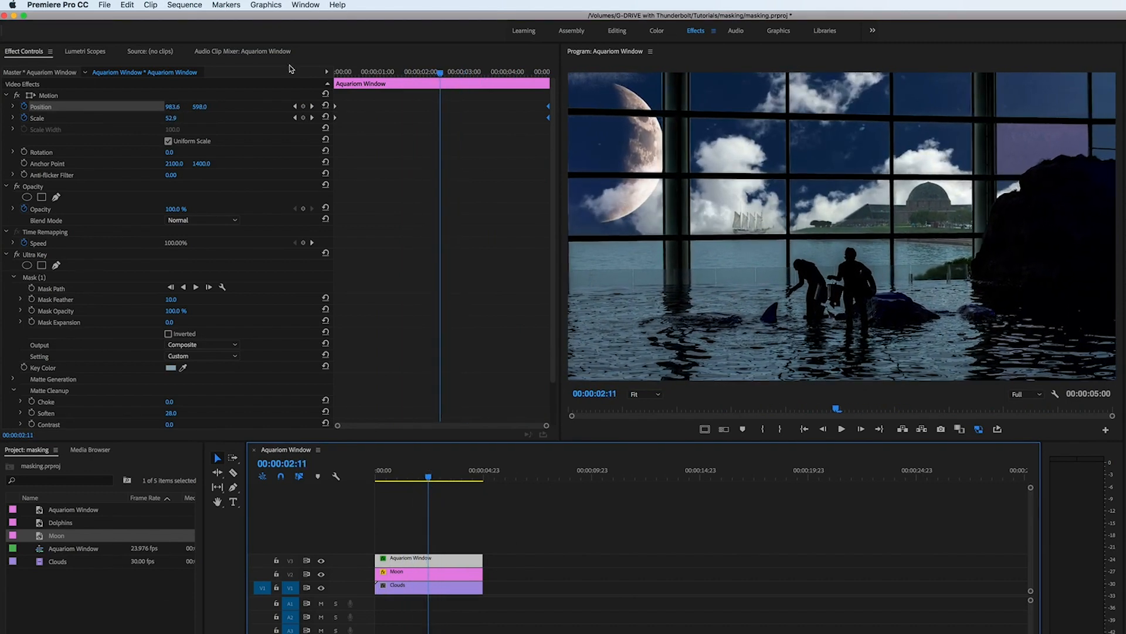
click(302, 109)
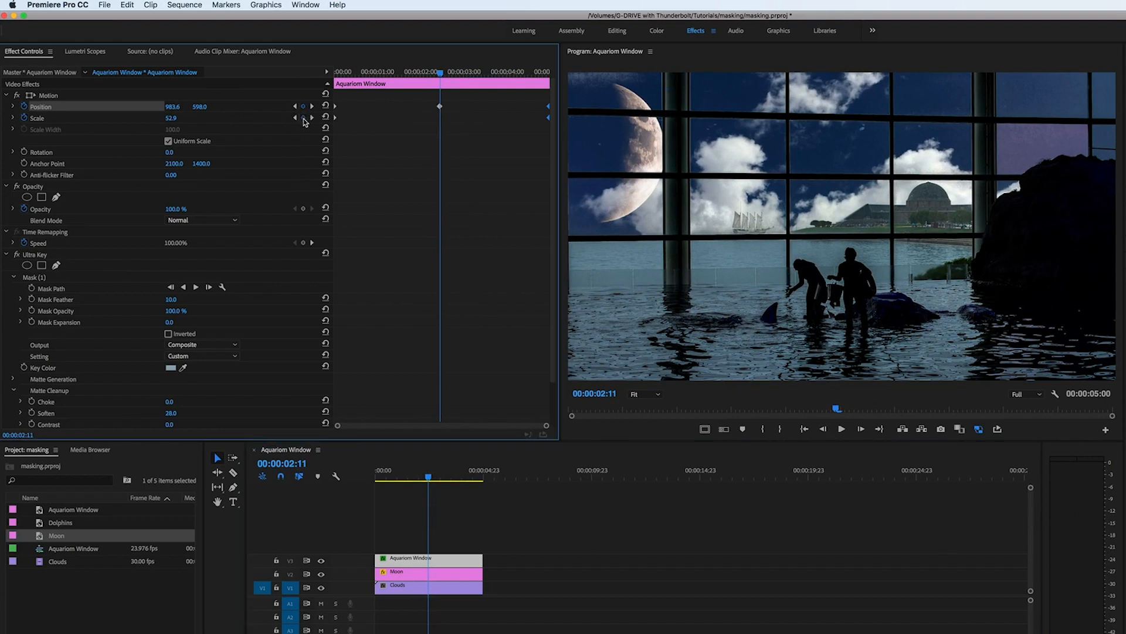
click(303, 118)
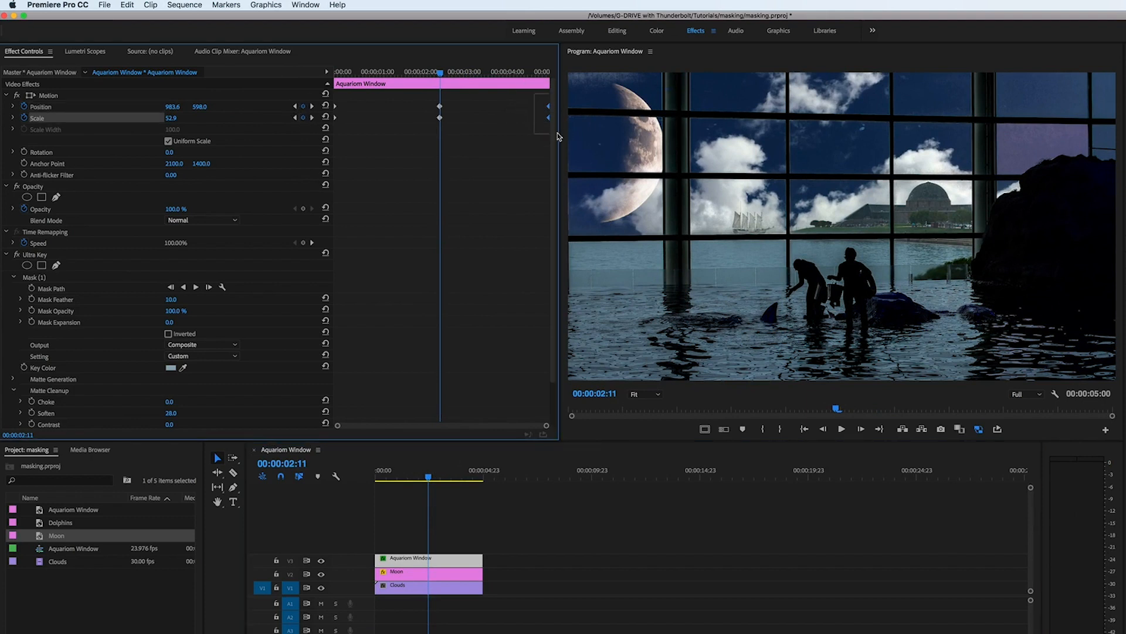
drag(420, 96, 567, 119)
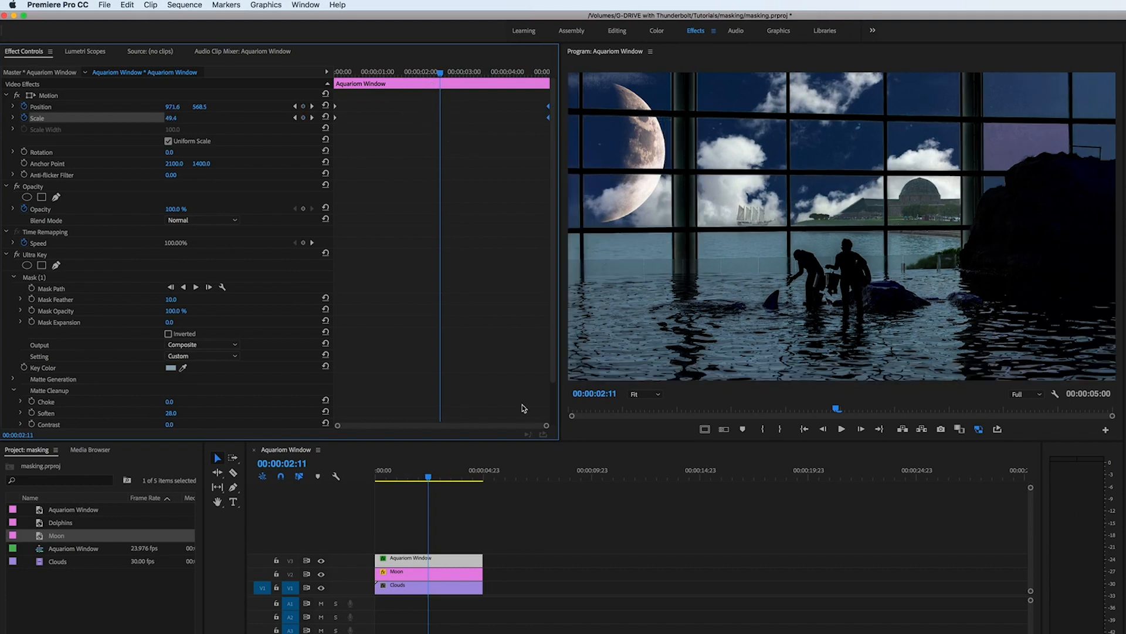
Play the sequence from the start to review the softened zoom, stop at 00:00:01:10 and deselect all clips
drag(428, 477, 362, 482)
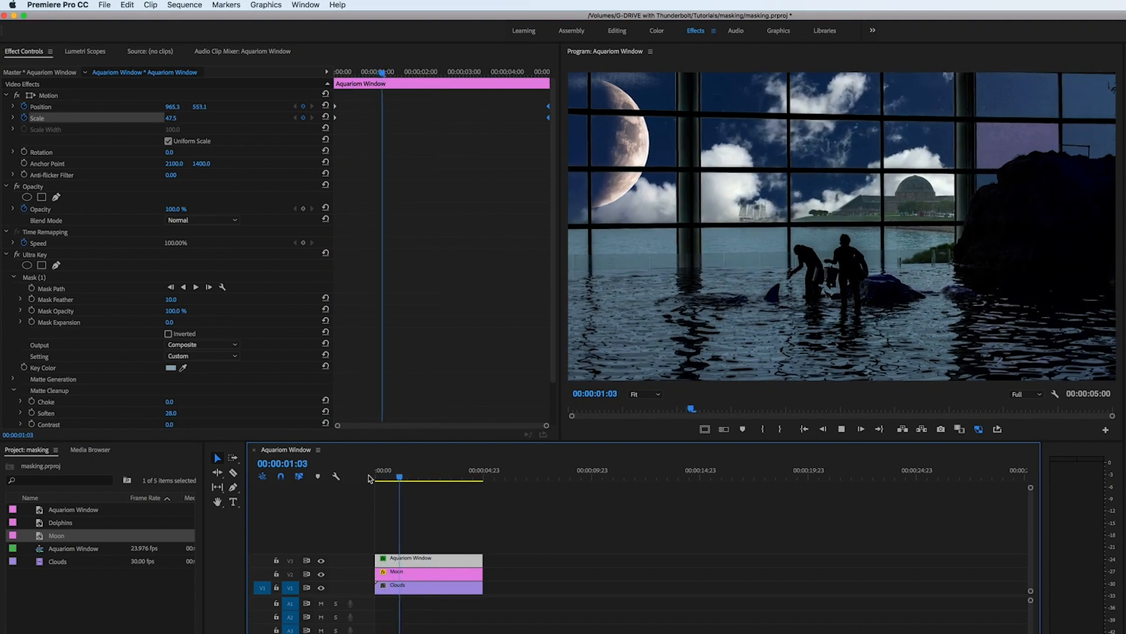
key(space)
click(405, 471)
click(441, 548)
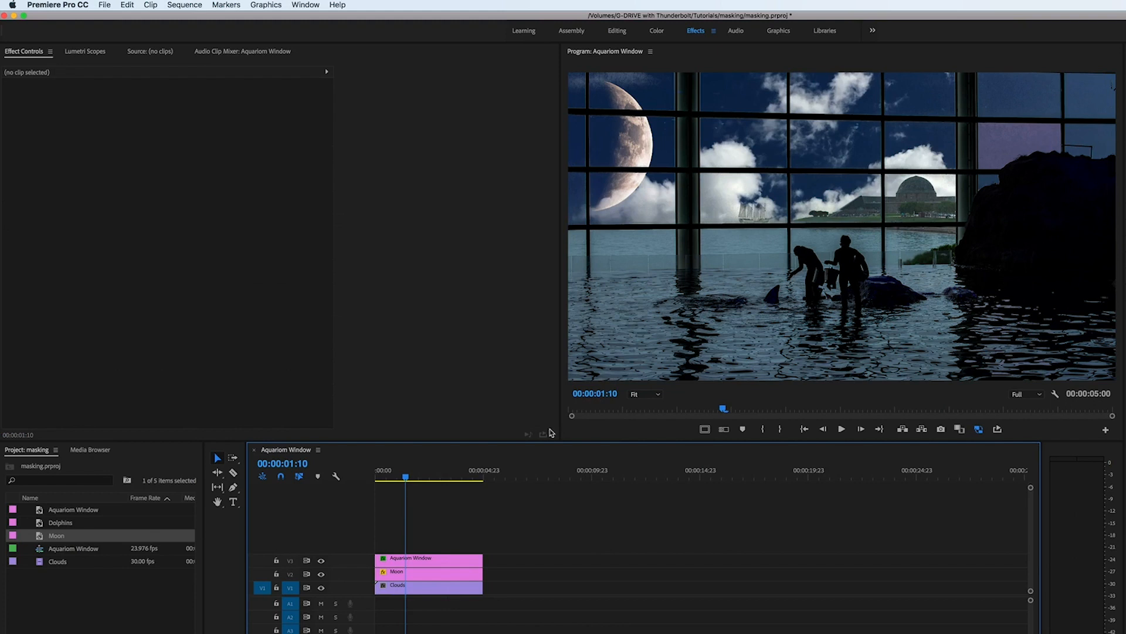
Create a 1920 x 1080 adjustment layer at 23.976 fps and place it on V4 at the sequence start
click(176, 632)
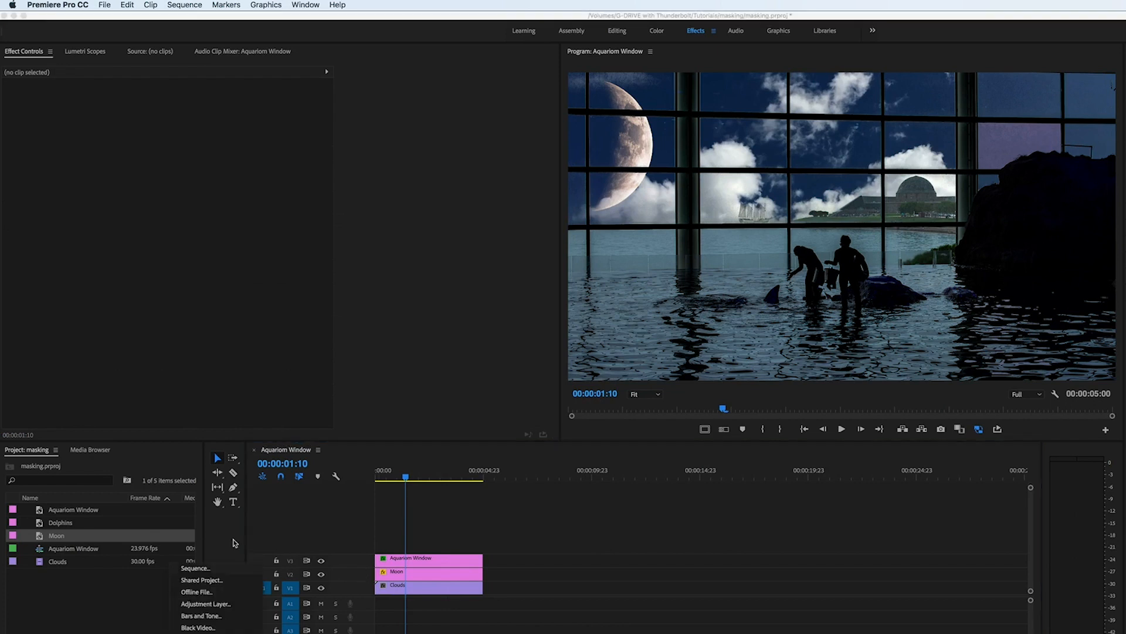
click(199, 603)
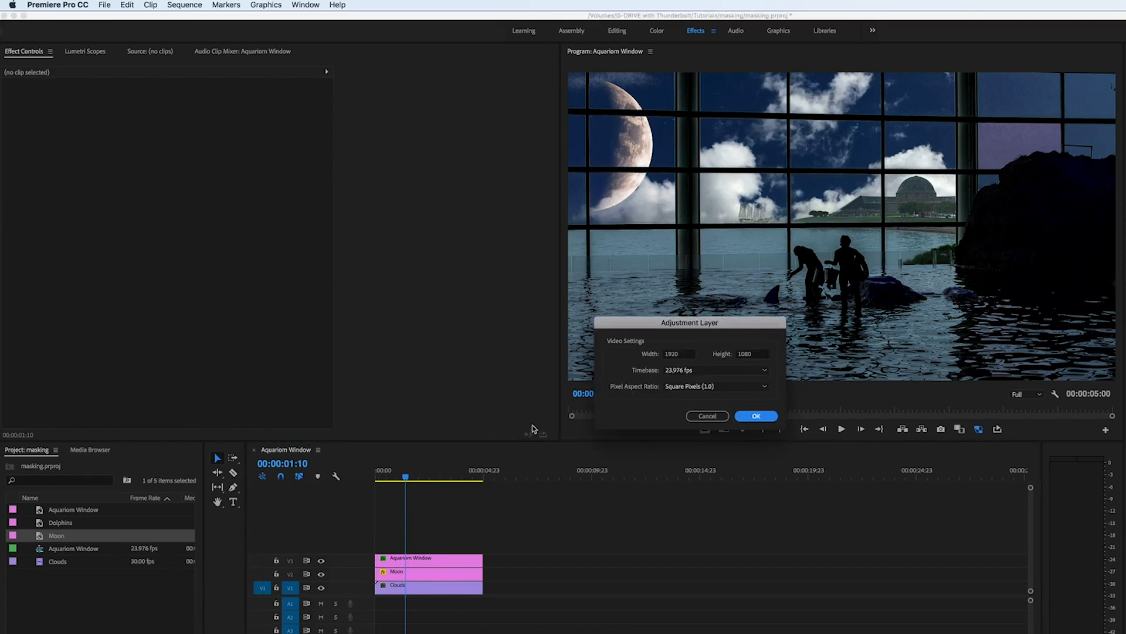
click(755, 417)
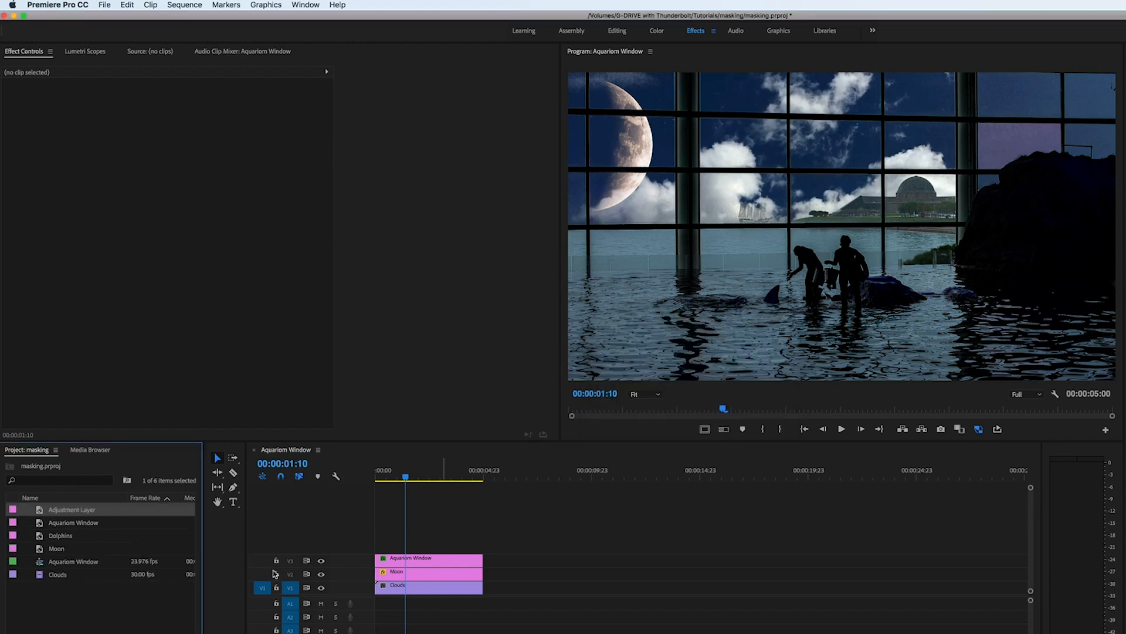
drag(25, 513, 369, 546)
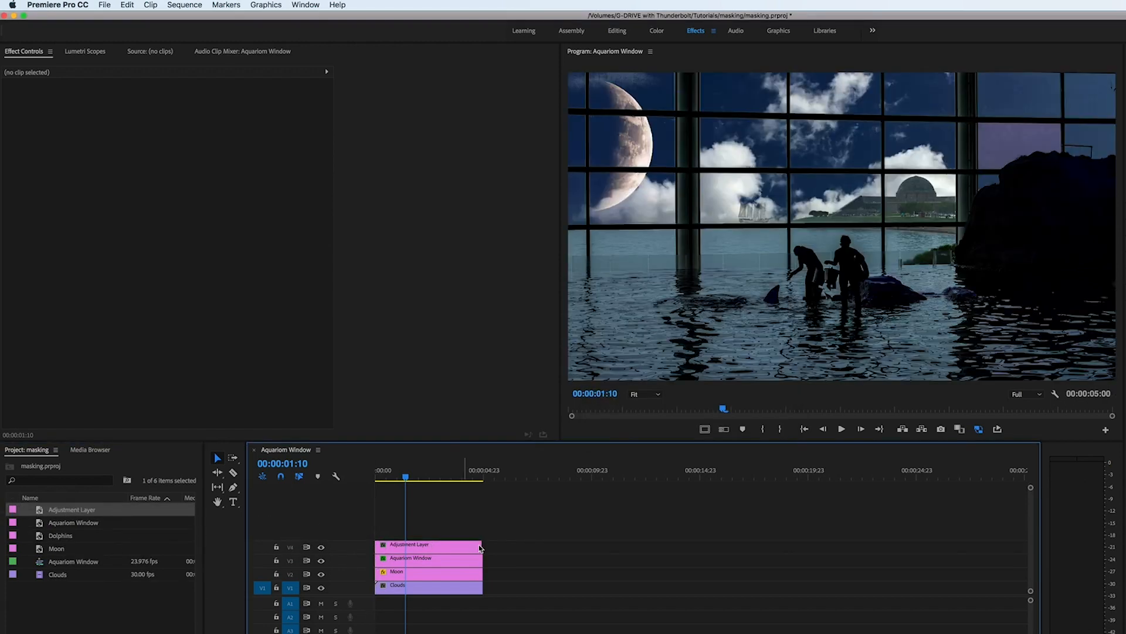
Warm up the adjustment layer on V4 by setting its Lumetri Color temperature to 100.0
drag(482, 545, 483, 544)
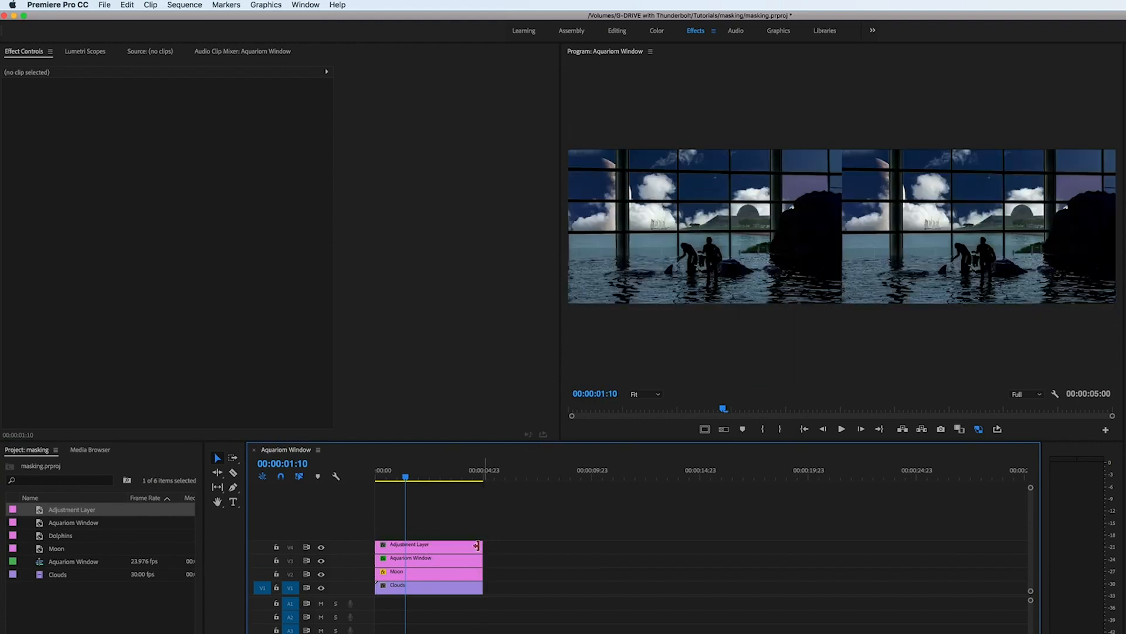
click(430, 547)
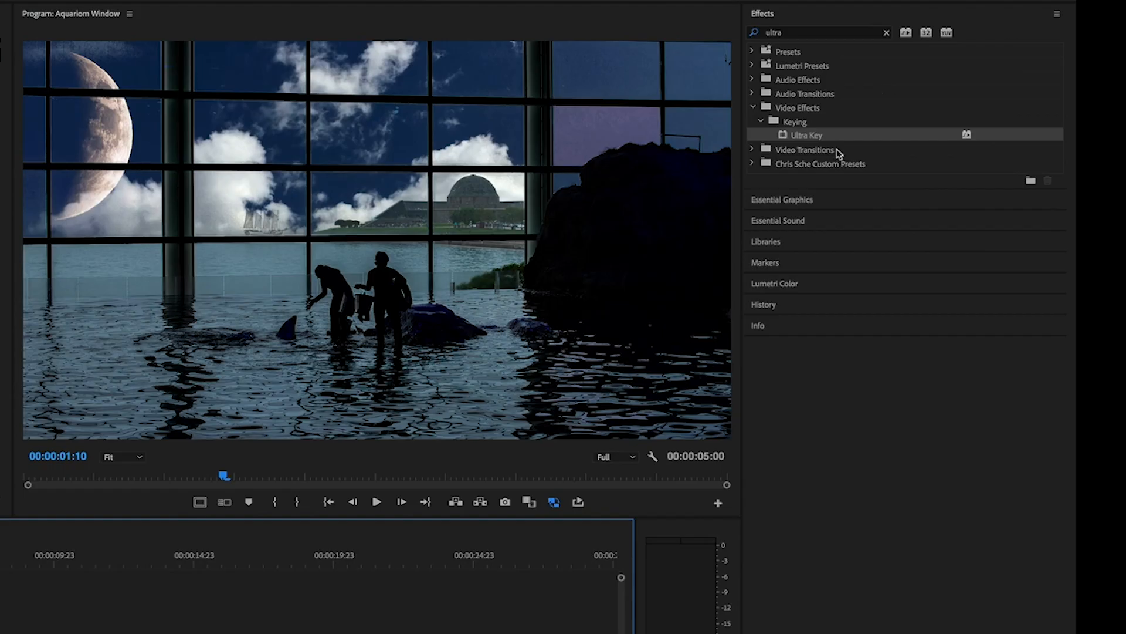
click(783, 288)
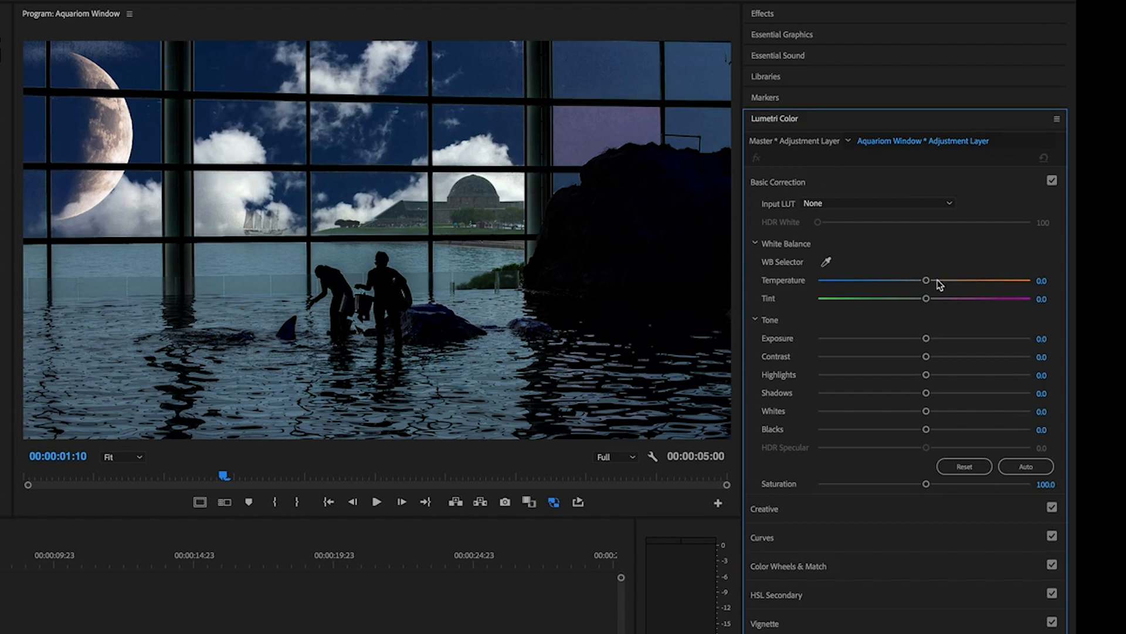
drag(927, 281, 1058, 271)
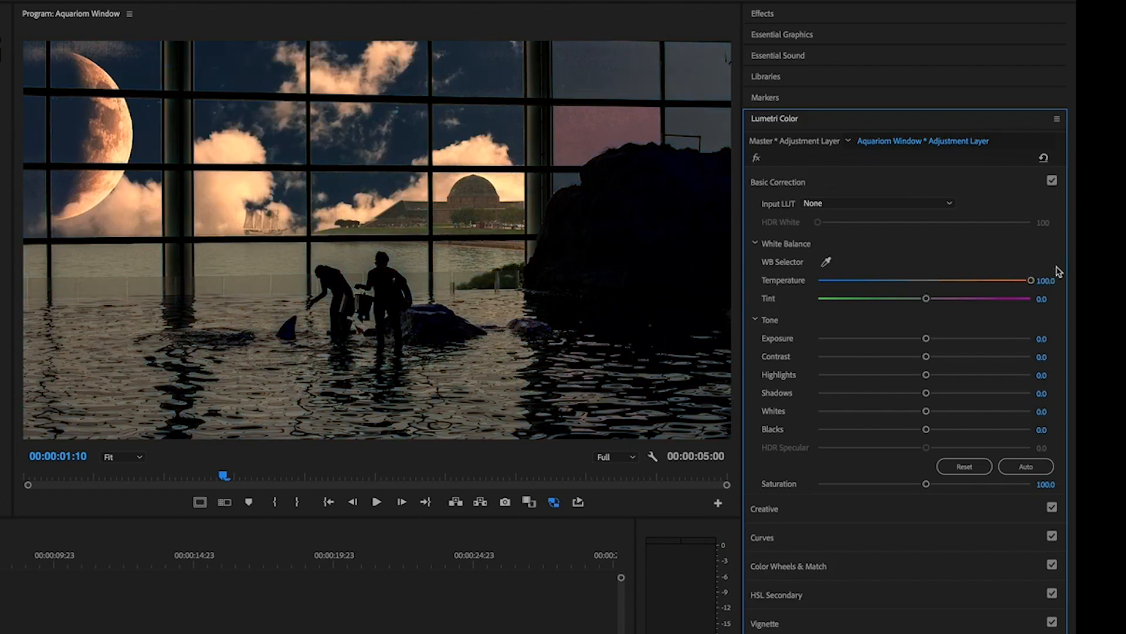
Set the adjustment layer's highlights to -41.6, contrast to 13.4, exposure to 0.6, whites to -8.9, blacks to -4.9 and saturation to 91.8
drag(926, 375, 938, 353)
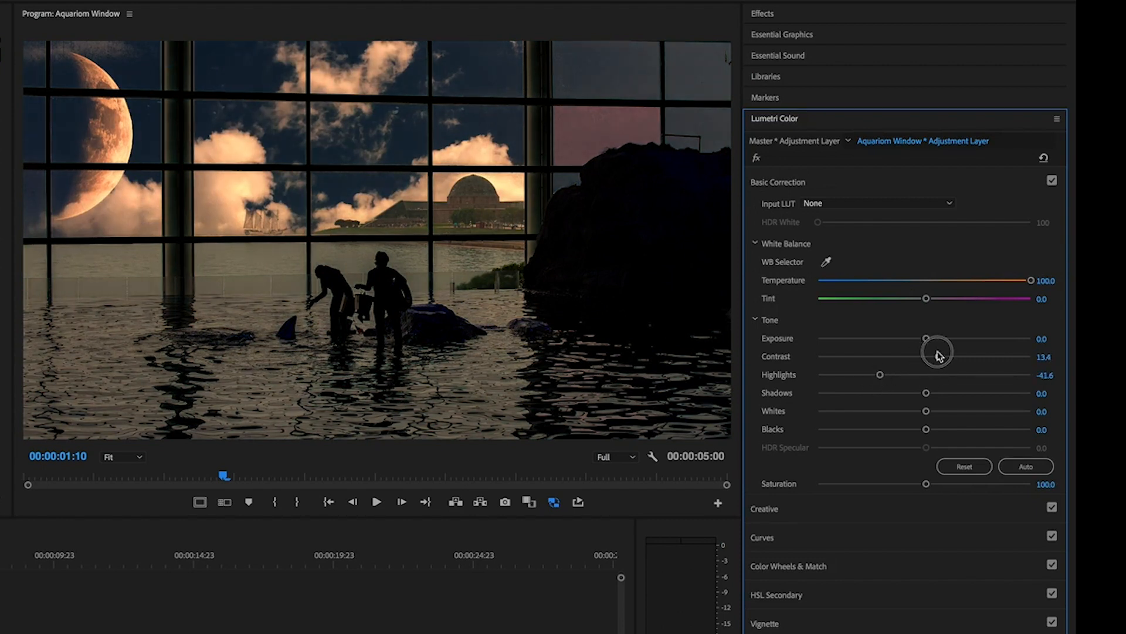
drag(926, 338, 939, 337)
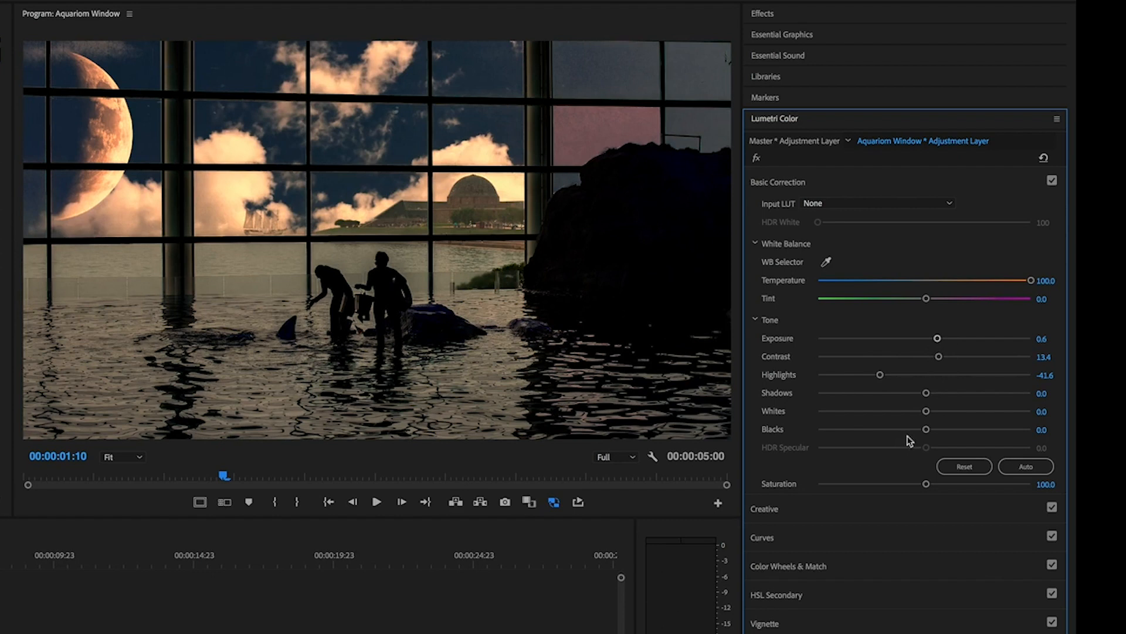
mouse_move(927, 411)
mouse_down()
mouse_move(915, 414)
mouse_move(920, 431)
mouse_up()
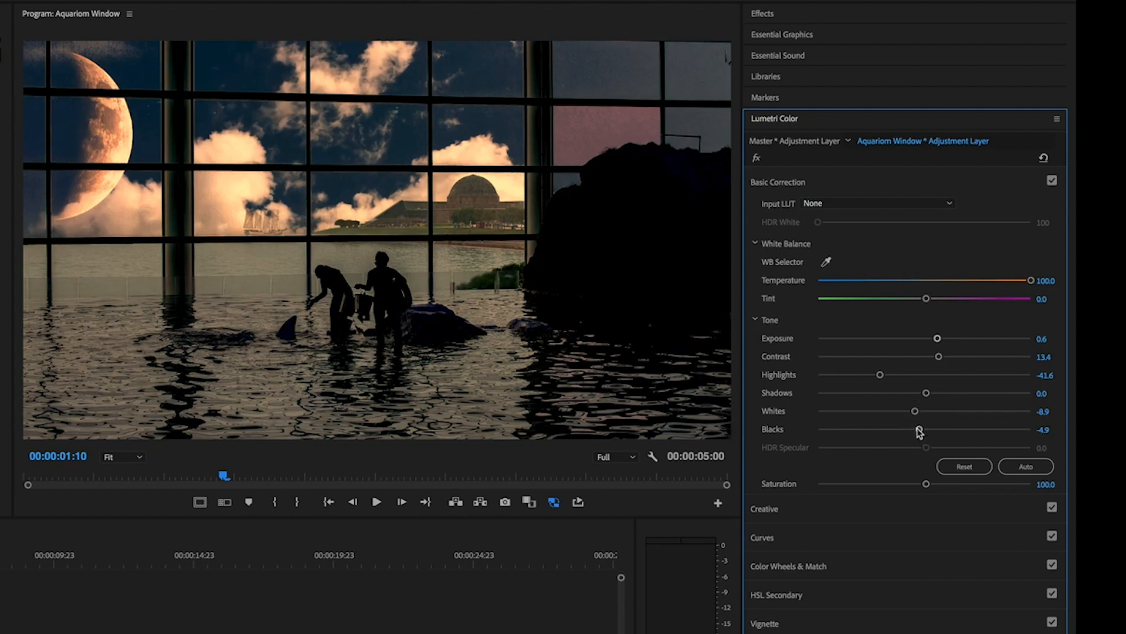
drag(926, 484, 916, 486)
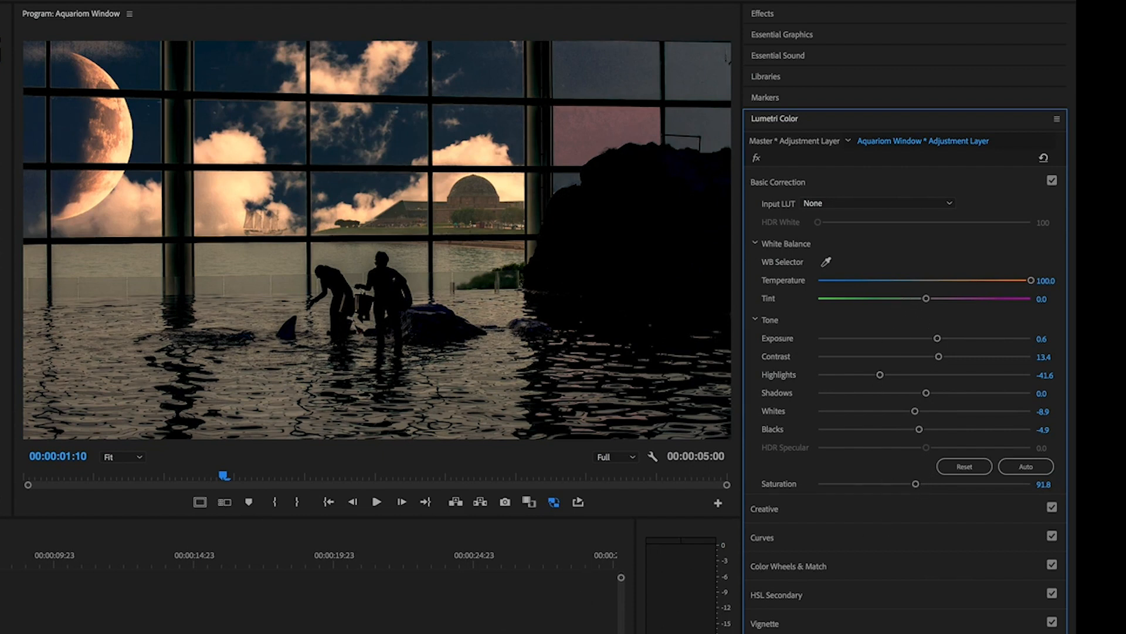
Cool and darken the Clouds clip in Lumetri Color with temperature -26.6 and exposure -1.7
click(3, 631)
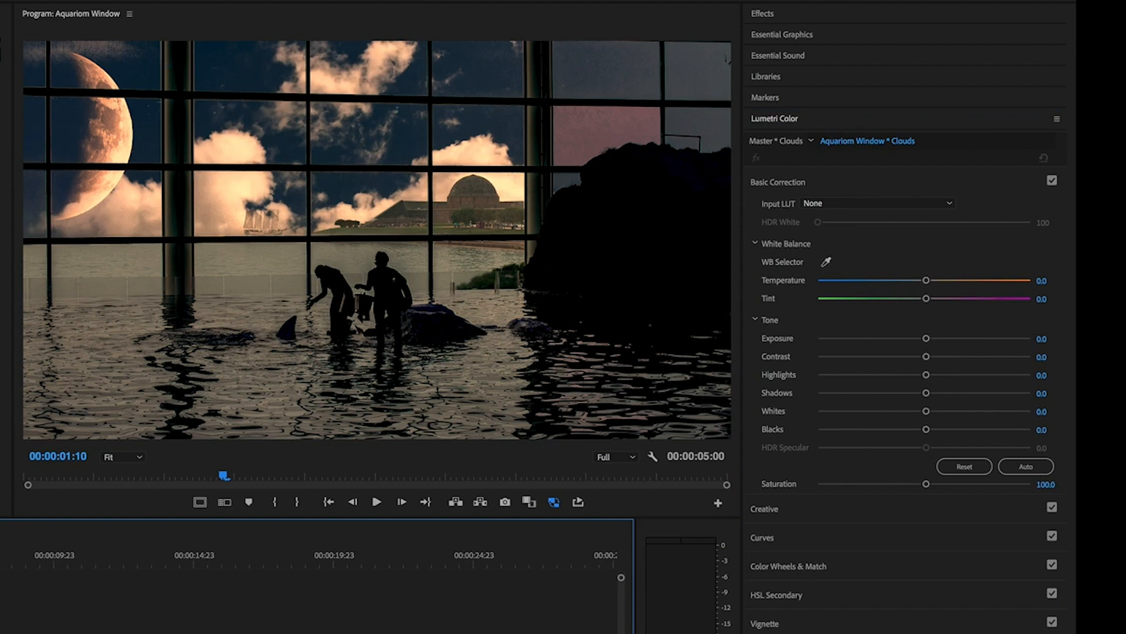
drag(927, 281, 896, 283)
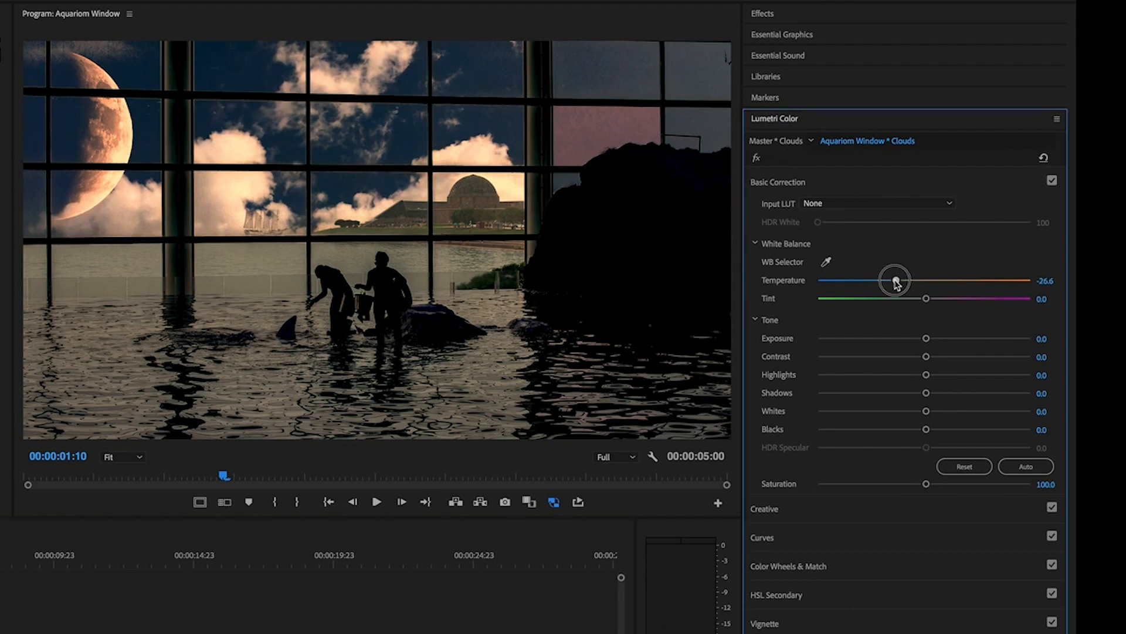
drag(924, 338, 890, 342)
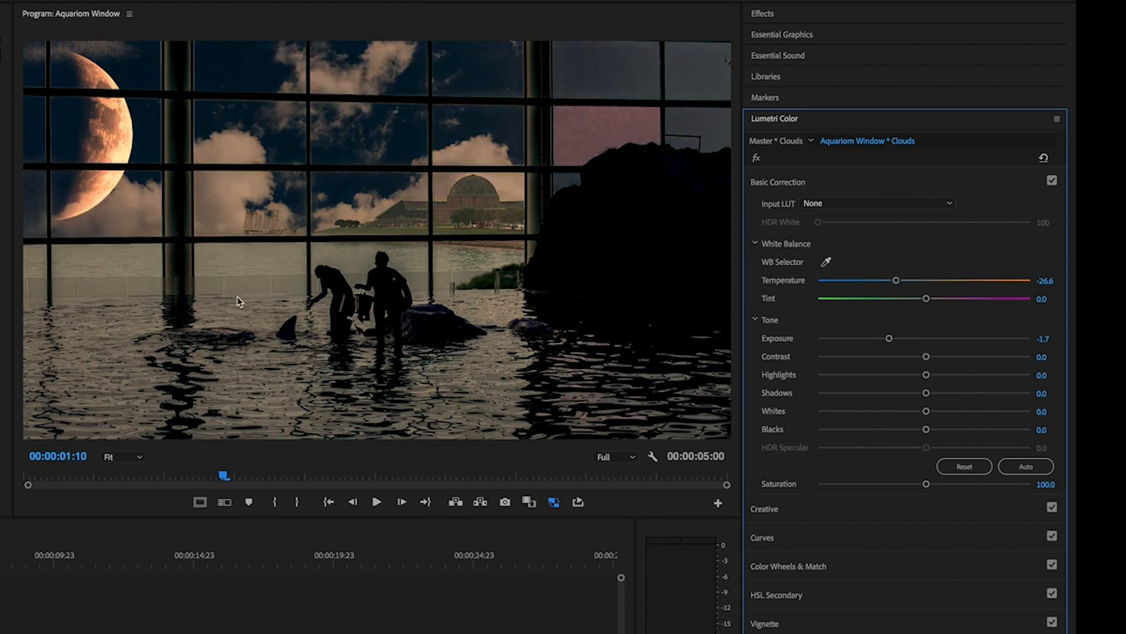
Set the Aquariom Window clip's Lumetri exposure to -0.9 and play the graded composite from the start
click(1, 586)
click(907, 337)
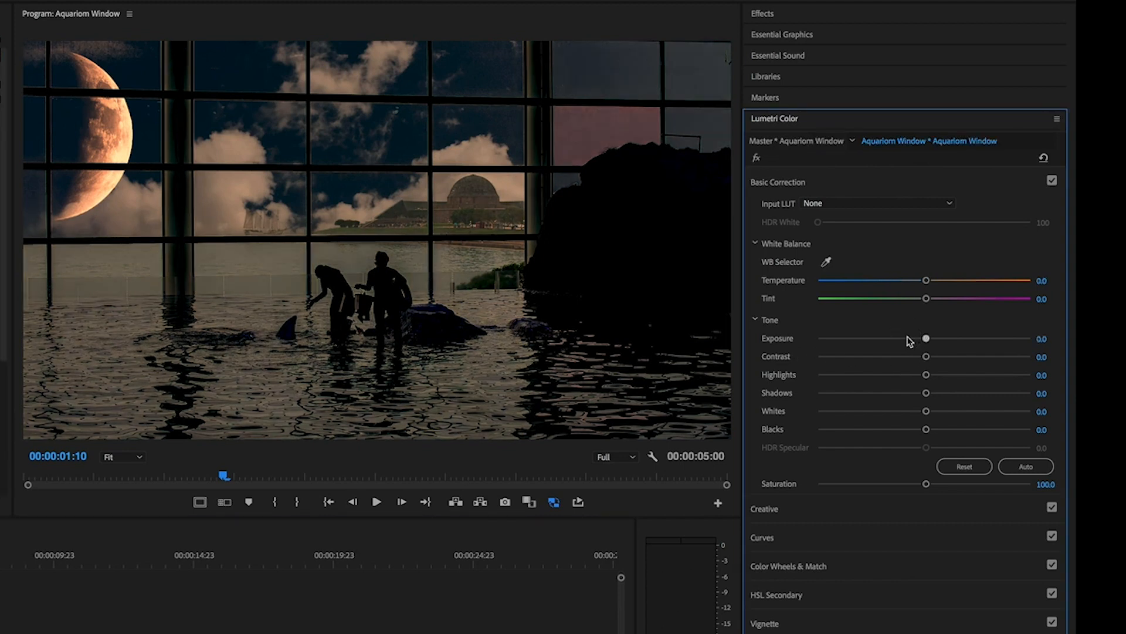
drag(909, 340, 906, 341)
drag(2, 557, 0, 558)
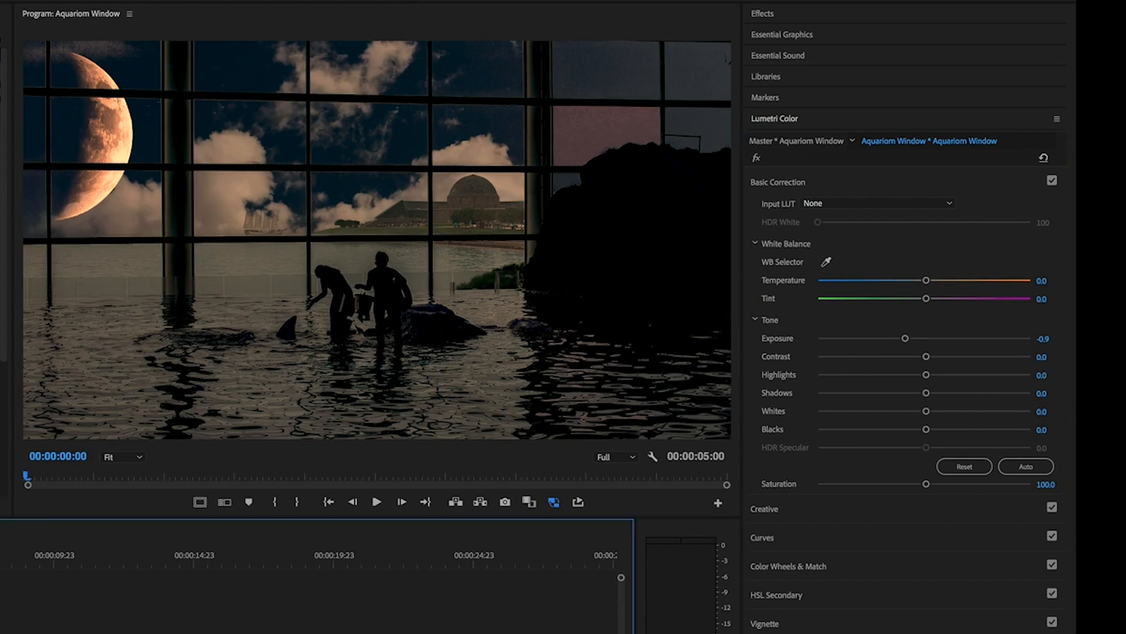
key(space)
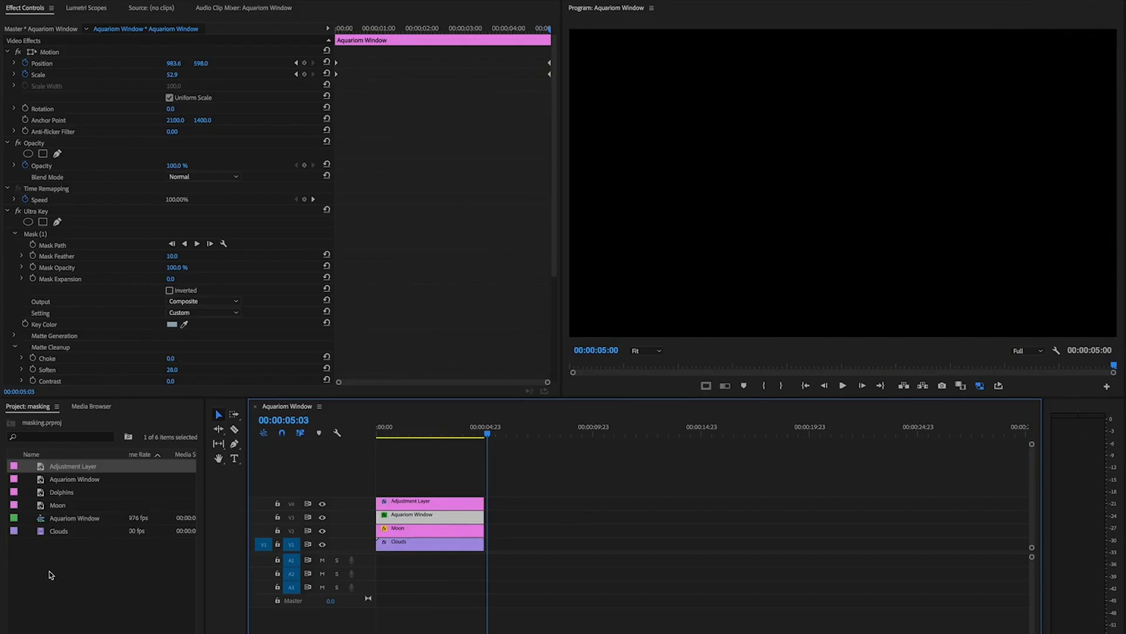
Place the Dolphins clip on V3 just after the aquarium composite and set its scale to 46.0
drag(60, 493, 496, 522)
drag(486, 435, 499, 434)
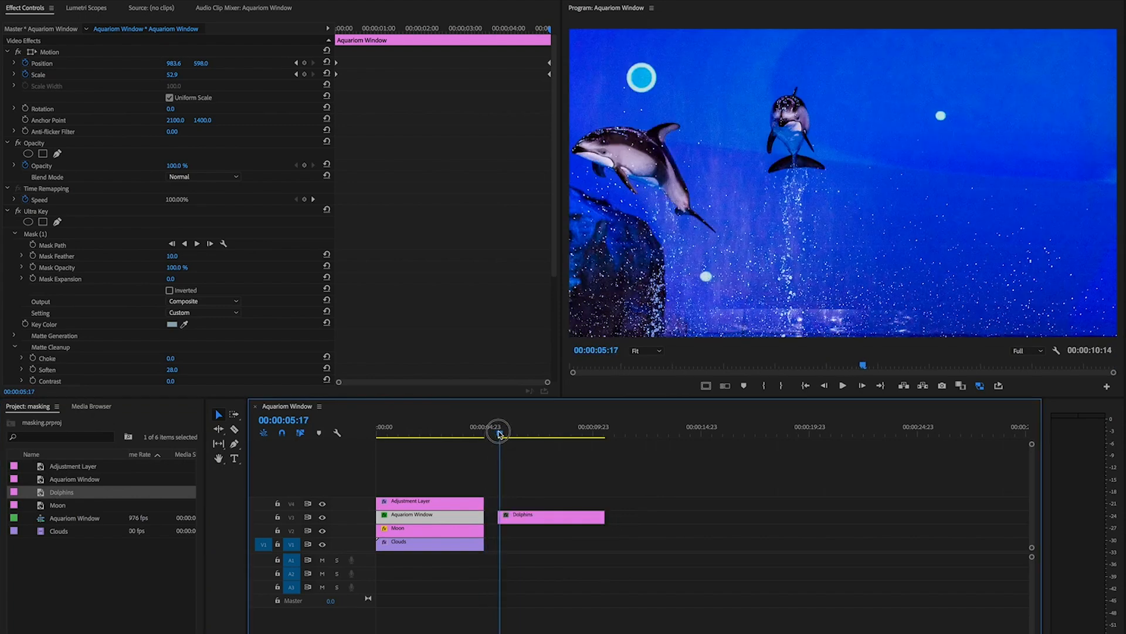
click(547, 518)
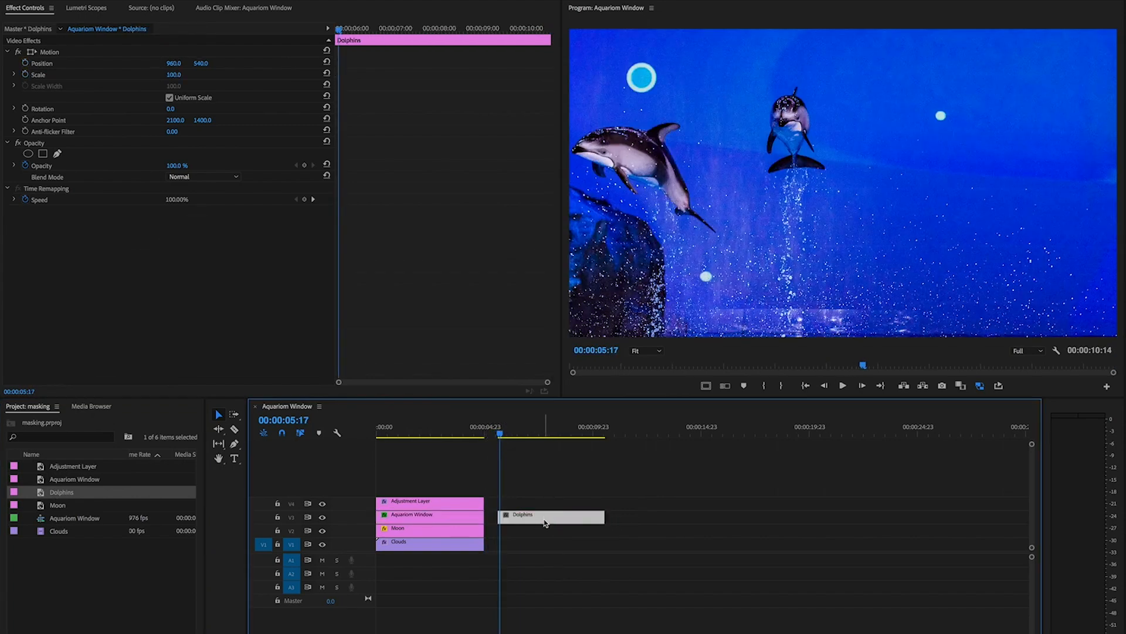
drag(175, 78, 144, 78)
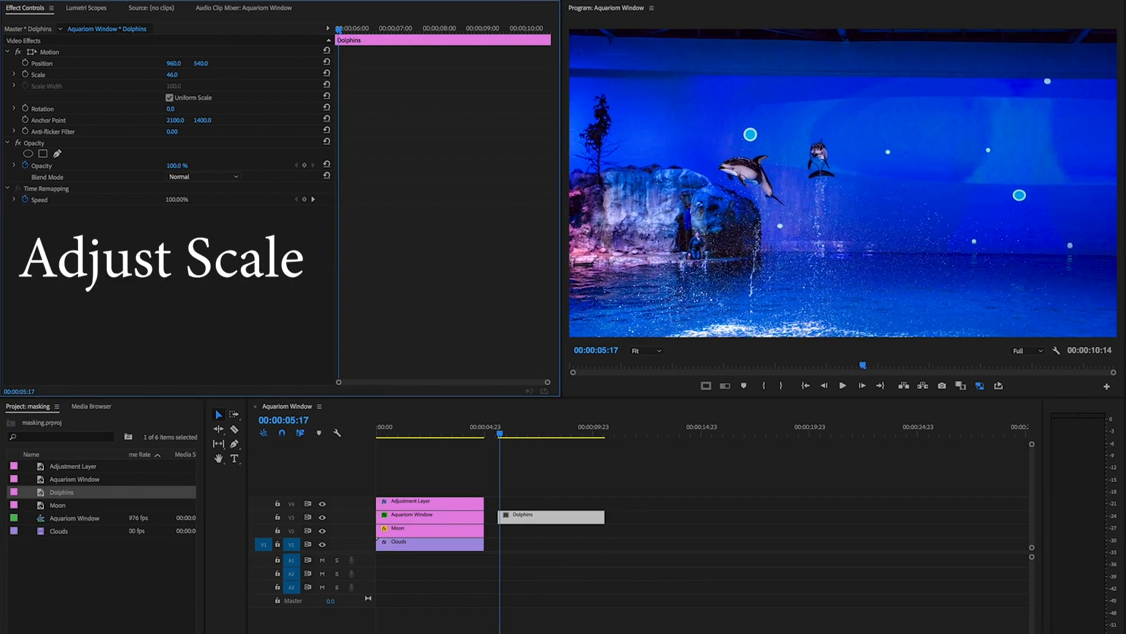
Duplicate the Dolphins clip onto V4 and draw a closed opacity mask around the upright dolphin with the Pen tool
drag(529, 520, 528, 506)
click(528, 510)
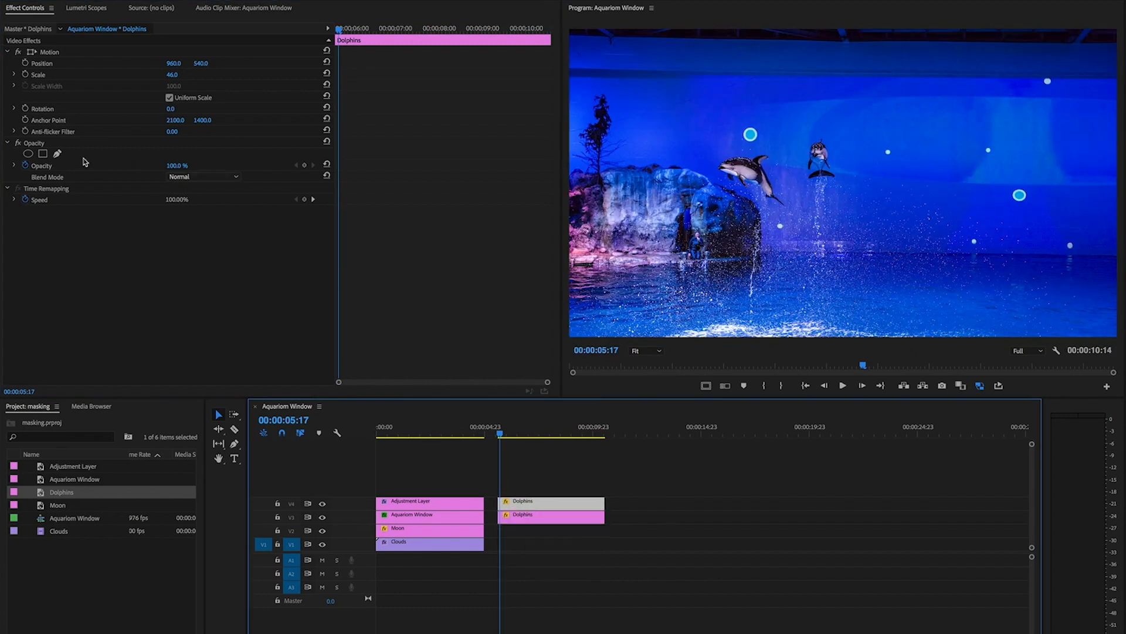
click(57, 154)
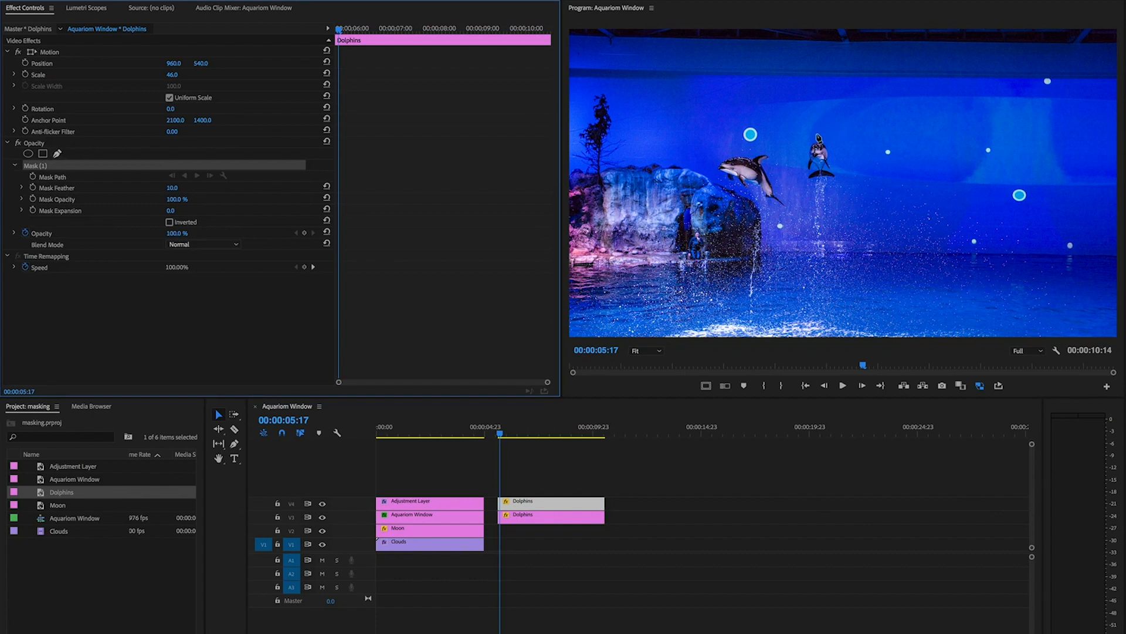
click(816, 140)
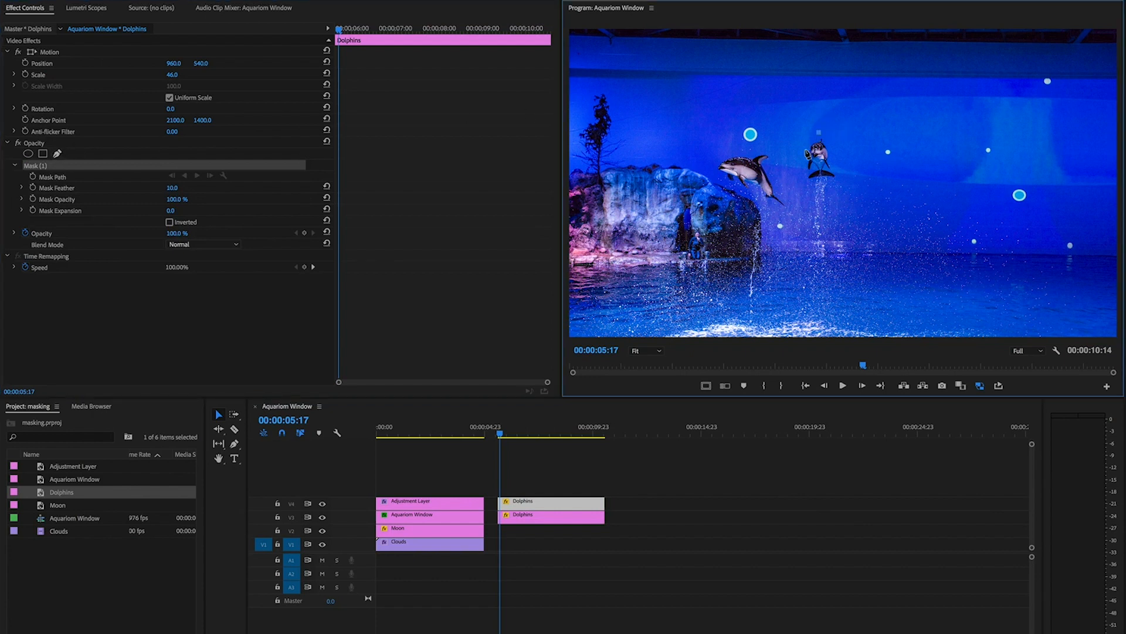
click(802, 153)
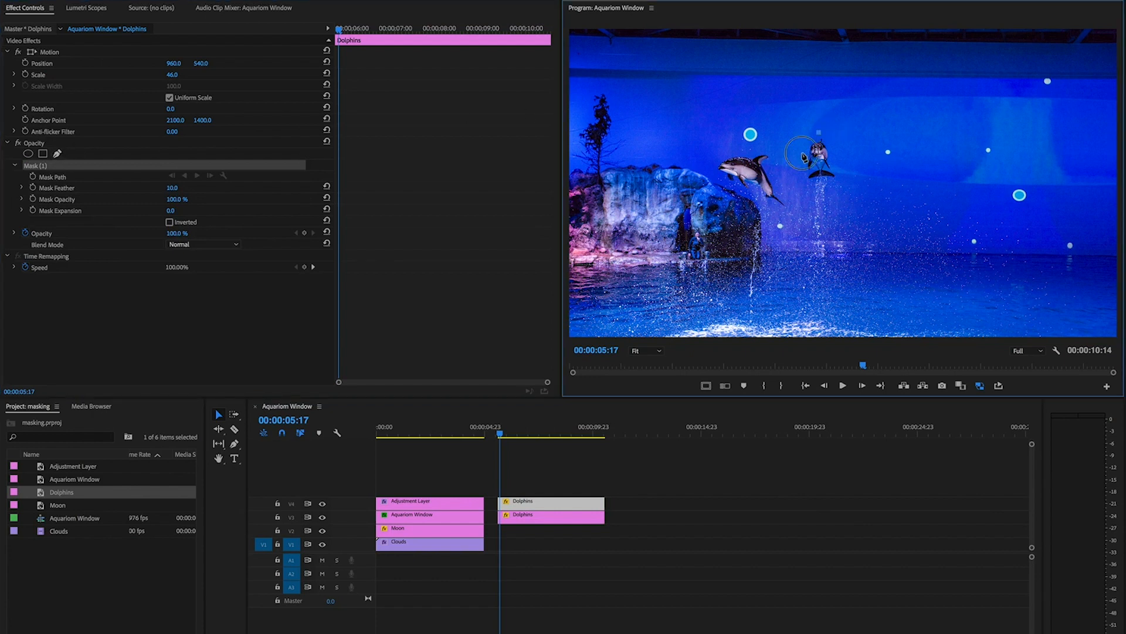
click(807, 186)
click(841, 185)
click(838, 143)
click(819, 133)
Set the dolphin mask's feather to 109.0 and briefly hide V3 to check the isolated dolphin
drag(172, 188, 179, 188)
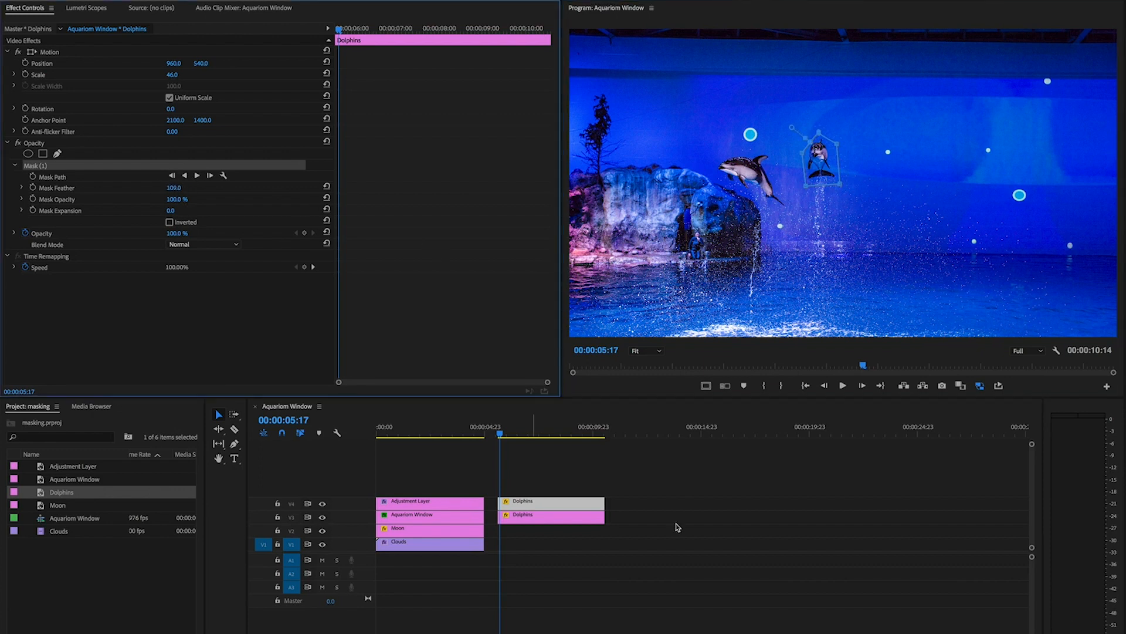
click(322, 517)
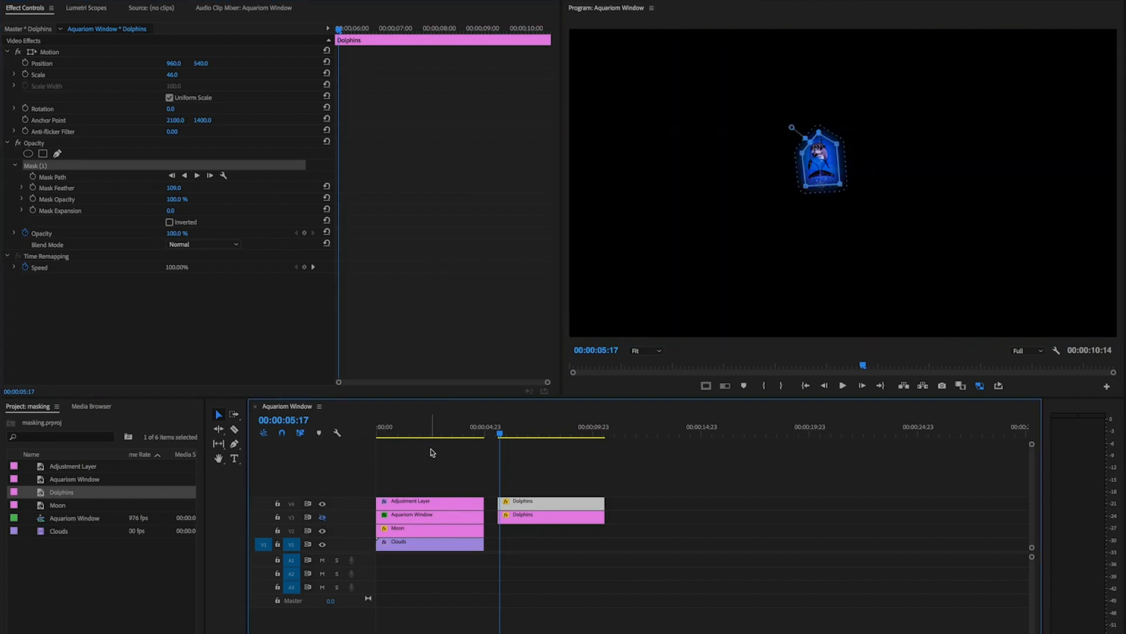
click(323, 517)
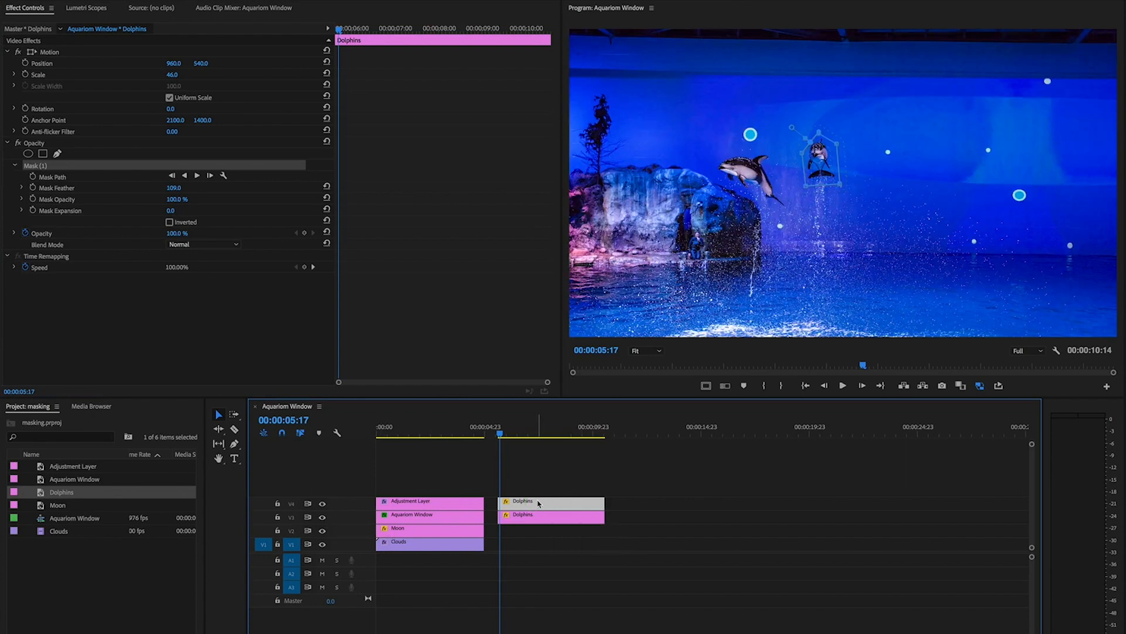
Nest the masked Dolphins clip on V4, keeping the suggested sequence name
right_click(538, 503)
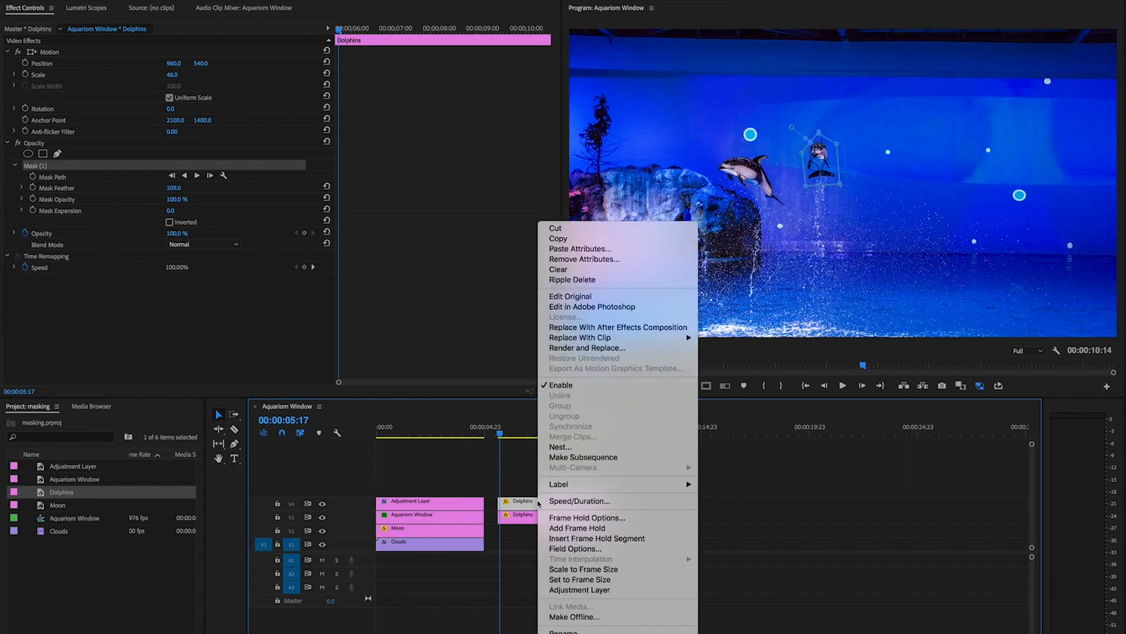
click(554, 446)
click(715, 344)
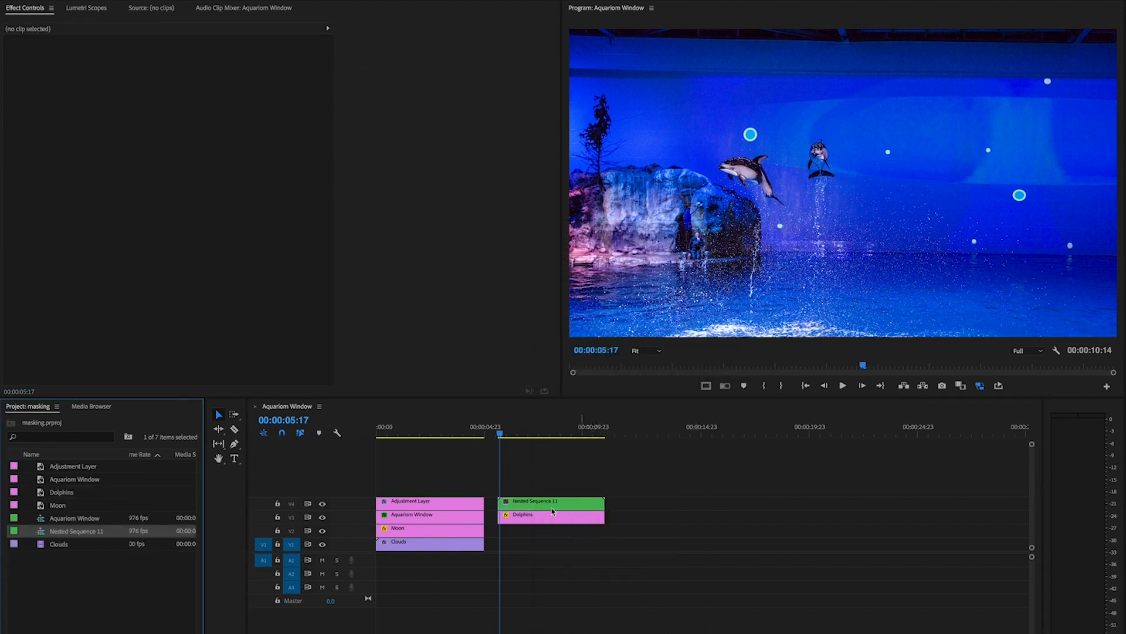
Start scale and position keyframes on the nested dolphin clip at 00:00:05:17
click(545, 521)
click(551, 505)
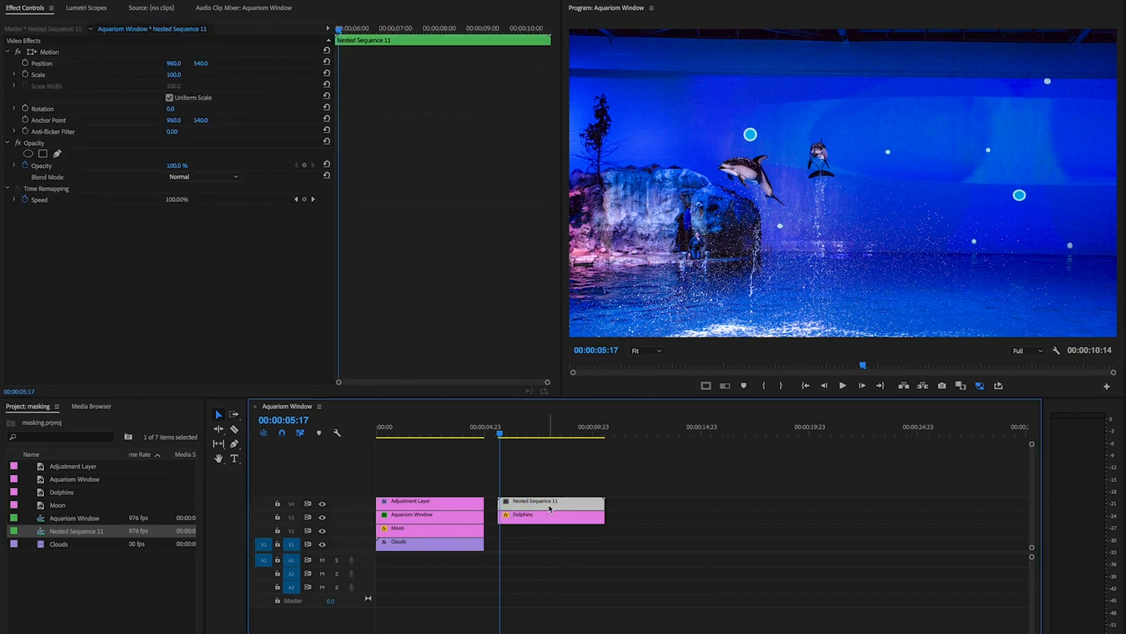
click(173, 75)
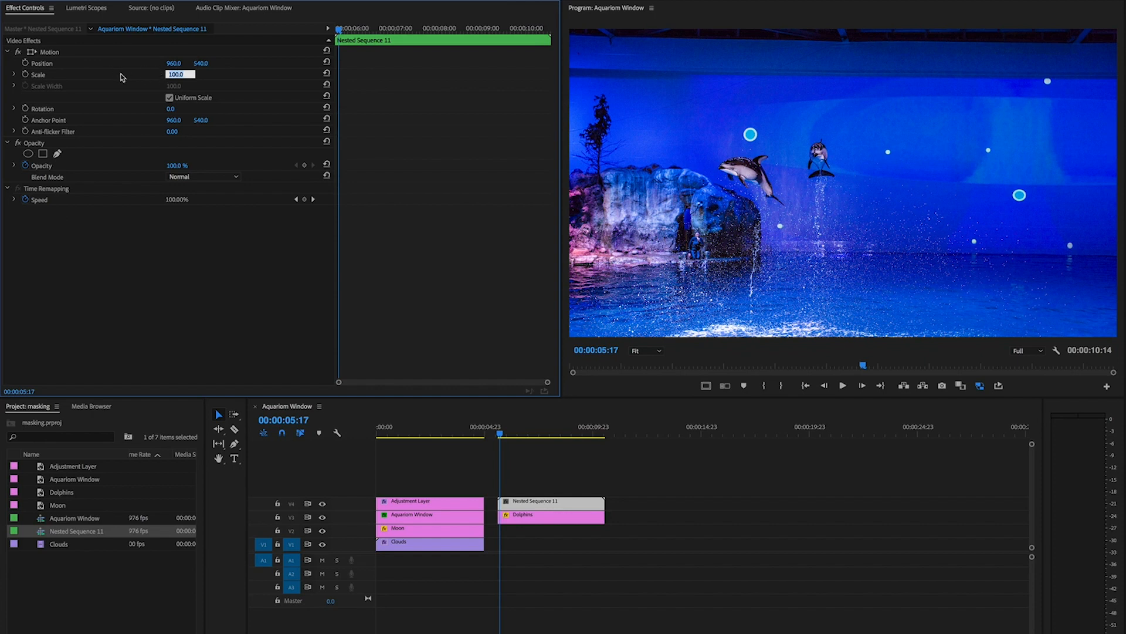
click(25, 75)
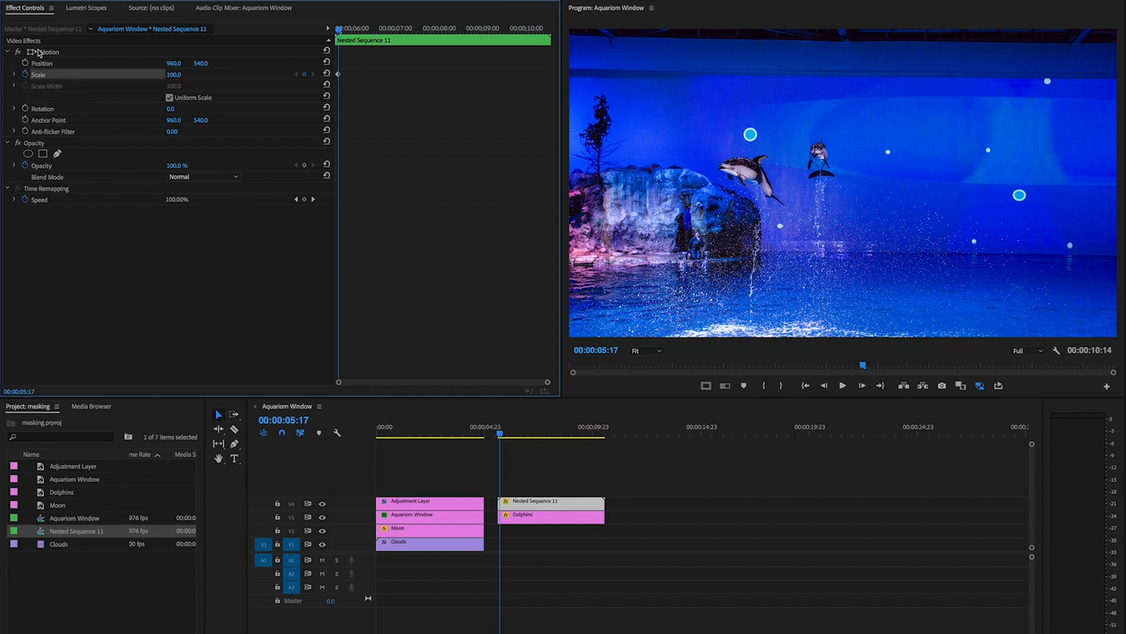
click(26, 63)
At 00:00:06:20 keyframe the nested dolphin at scale 131.0 and position 968.0, 581.0, and move both keyframes to the clip's end
drag(338, 32, 387, 33)
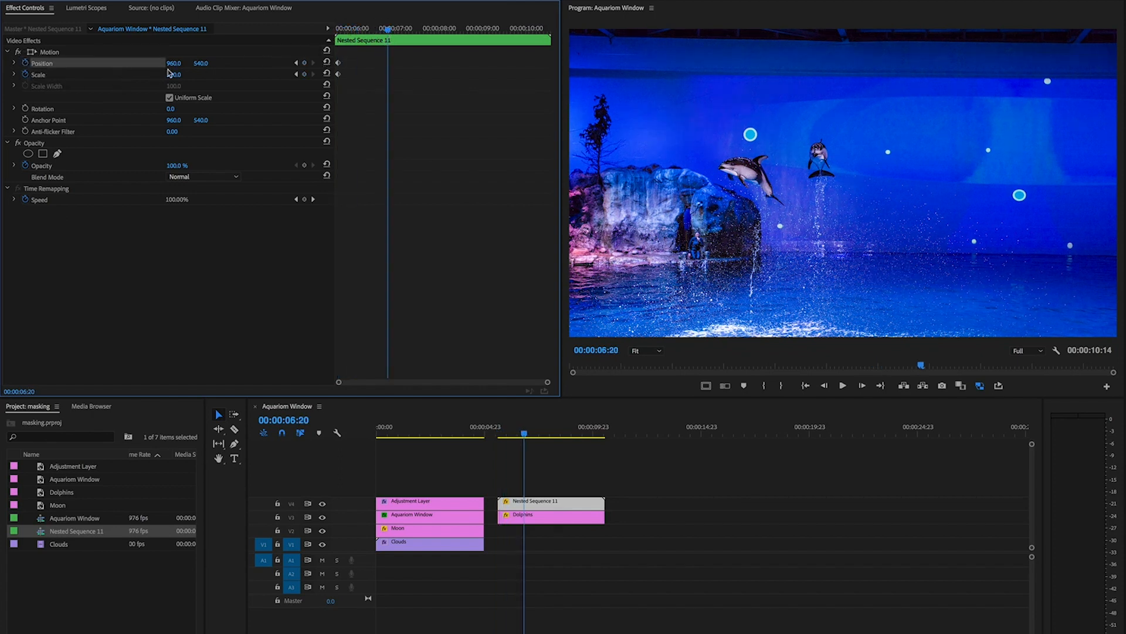
mouse_move(173, 74)
mouse_down()
mouse_move(219, 74)
mouse_move(190, 75)
mouse_up()
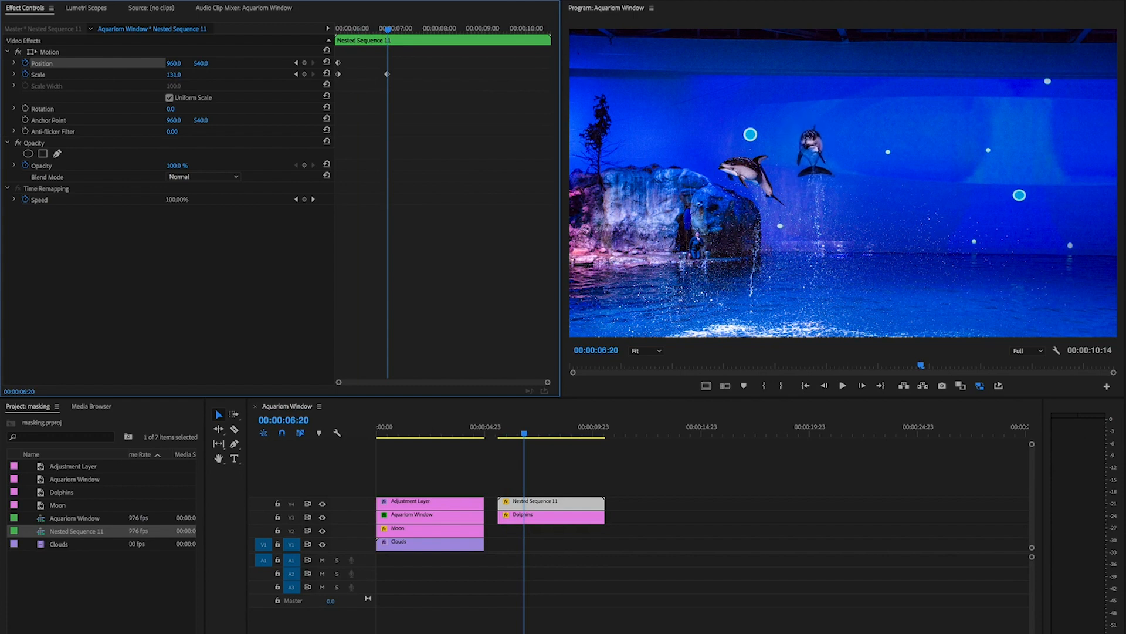
drag(174, 64, 228, 64)
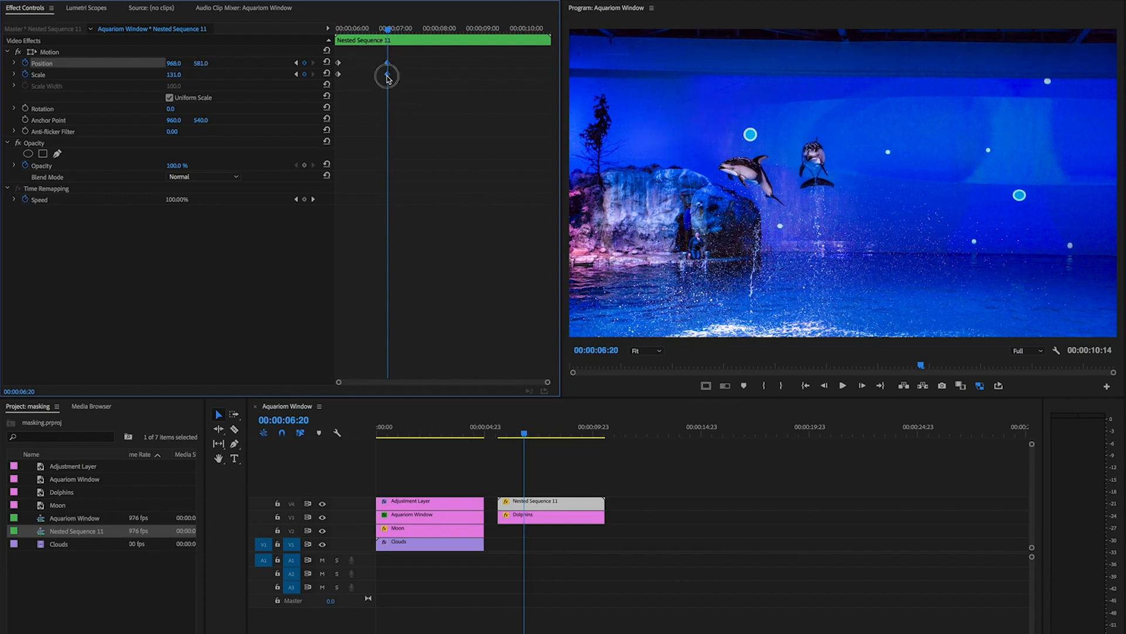
drag(388, 75, 610, 78)
Play the dolphin section from 00:00:05:14 to check the animated movement
click(497, 428)
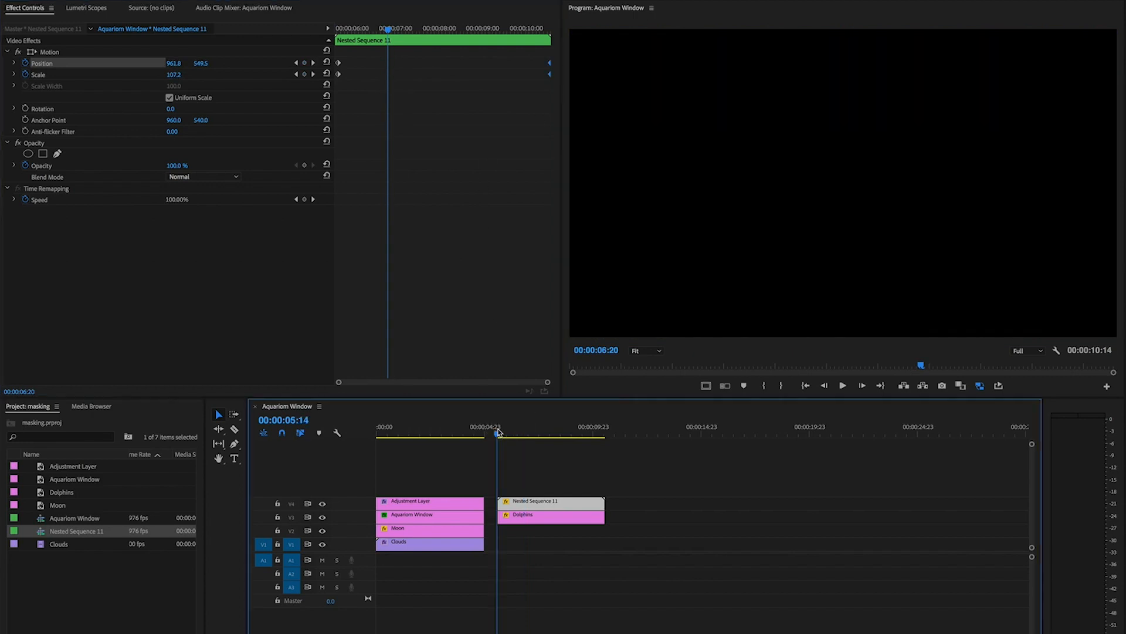
key(space)
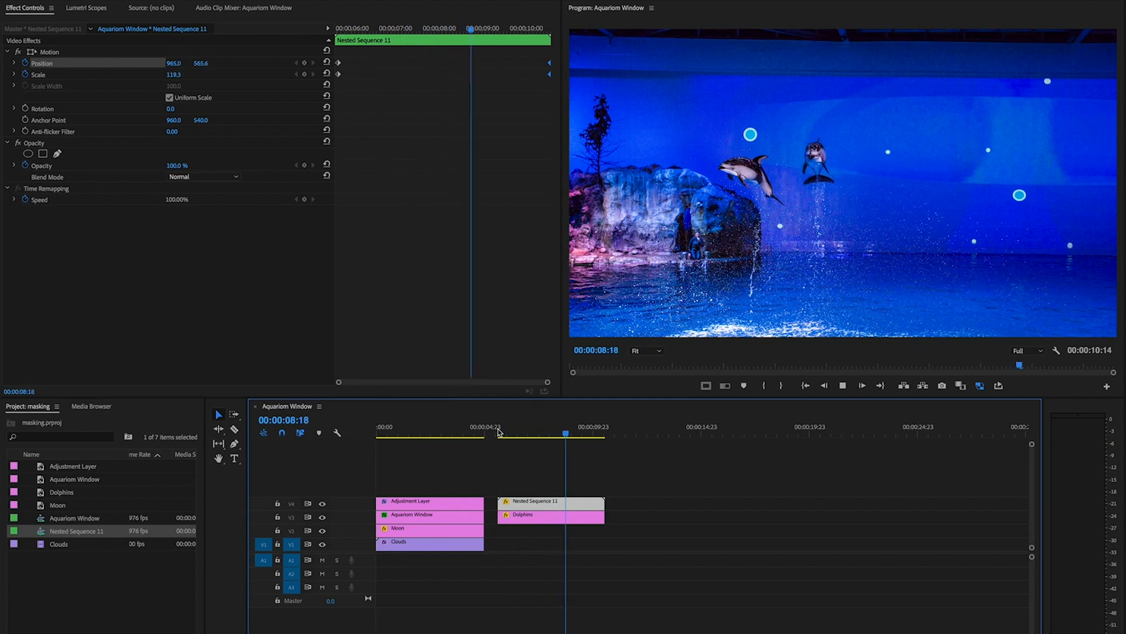
key(space)
Move the nested dolphin's end scale keyframe to 00:00:09:03 and raise its scale to 190.0
click(550, 75)
drag(550, 75, 486, 78)
drag(171, 75, 205, 75)
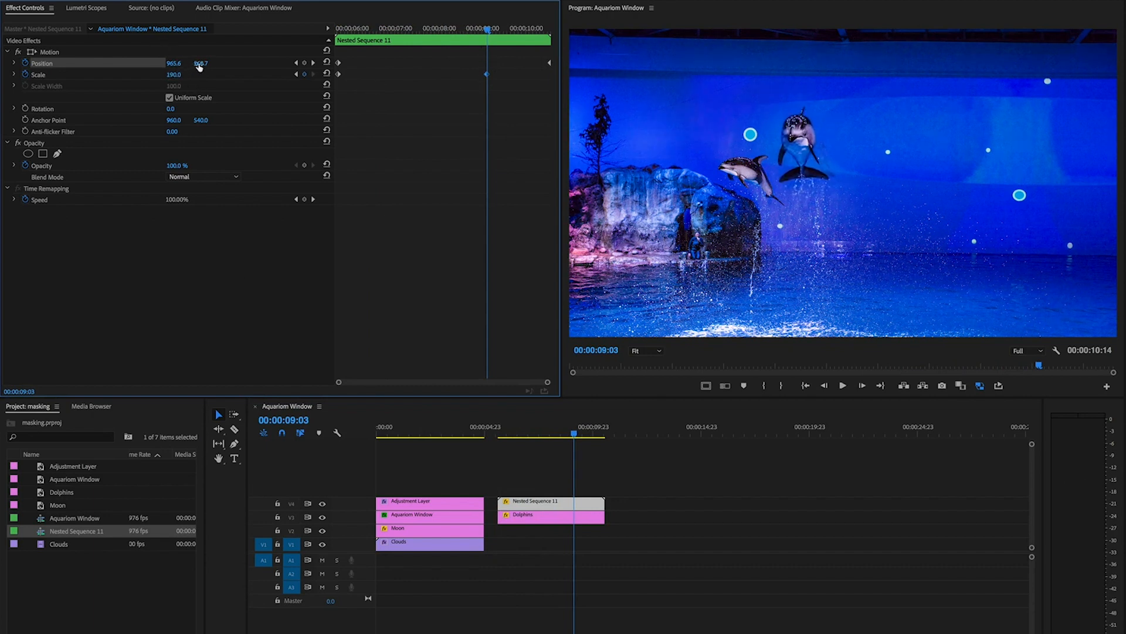
Replace the nested dolphin's end position keyframe with one at 1006.6, 601.7 and move it with the scale keyframe to the clip's end
mouse_move(201, 63)
mouse_down()
mouse_move(222, 63)
mouse_move(150, 63)
mouse_move(199, 62)
mouse_up()
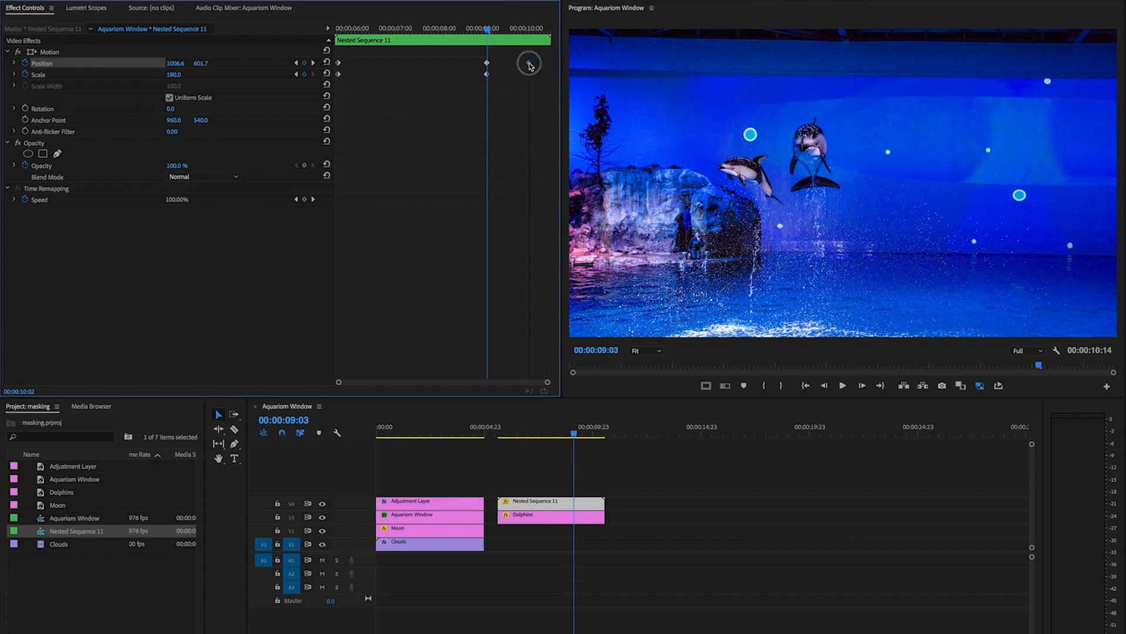
key(backslash)
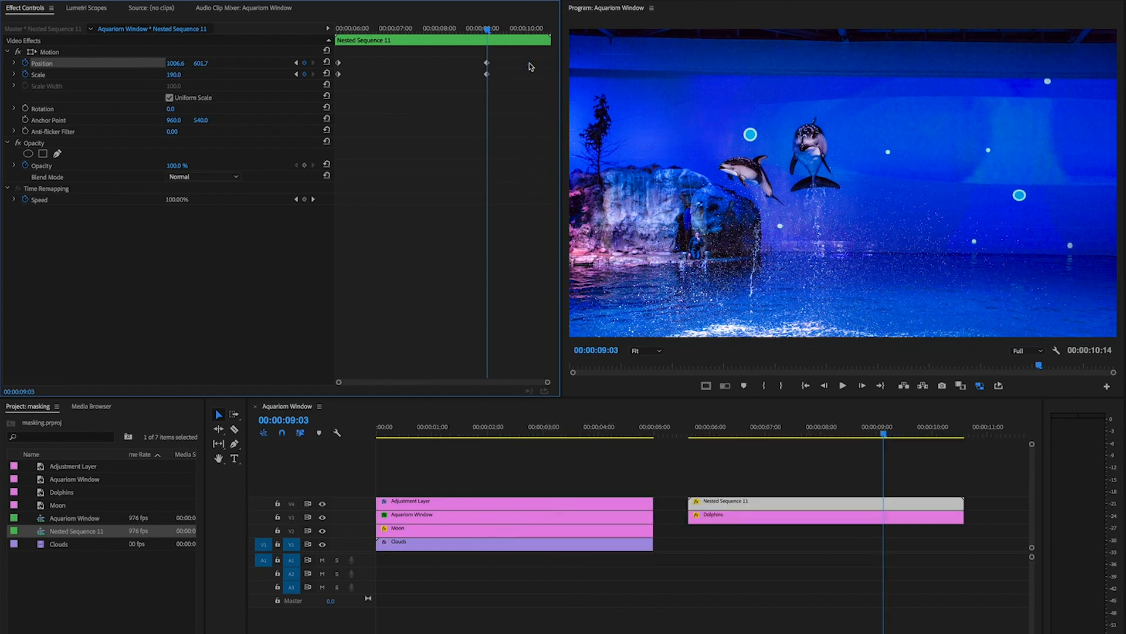
mouse_move(477, 54)
mouse_down()
mouse_move(499, 101)
mouse_move(579, 77)
mouse_up()
Play the dolphin section from its start to check the nested dolphin's position and scale animation
drag(486, 28, 280, 38)
key(space)
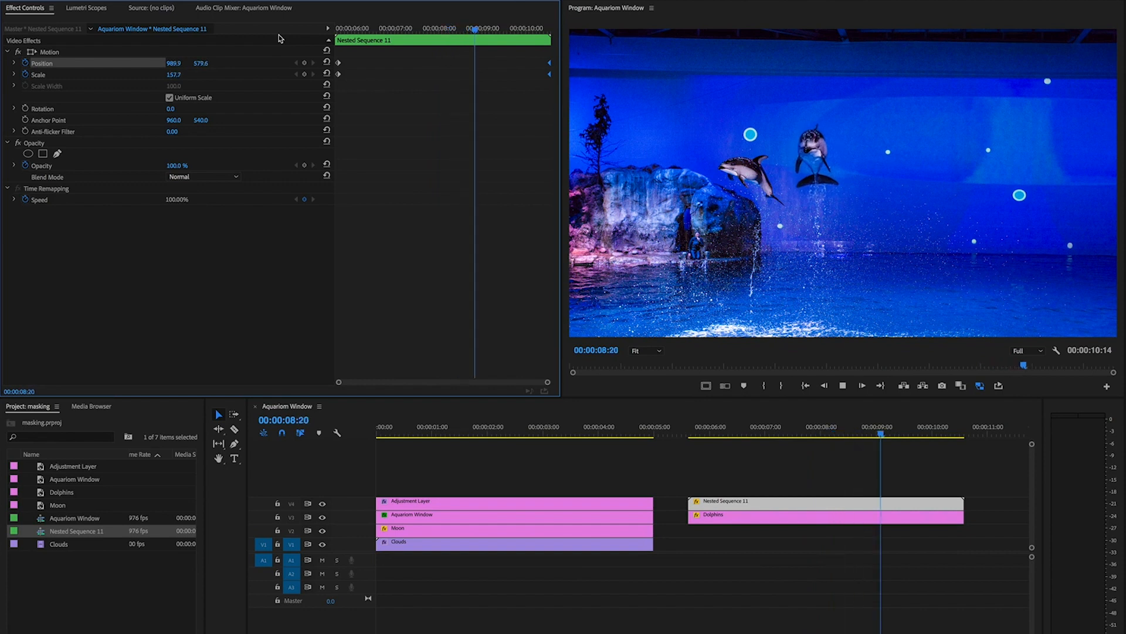
key(space)
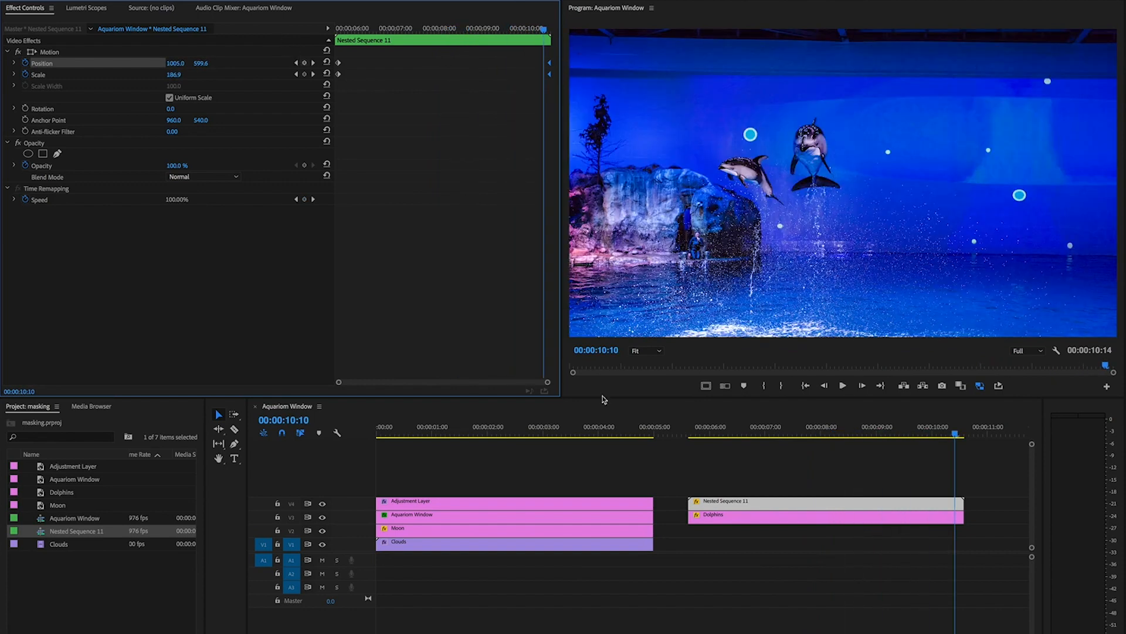
Start rotation keyframing on the background Dolphins clip and move its 0.0 keyframe to the clip's start
click(730, 517)
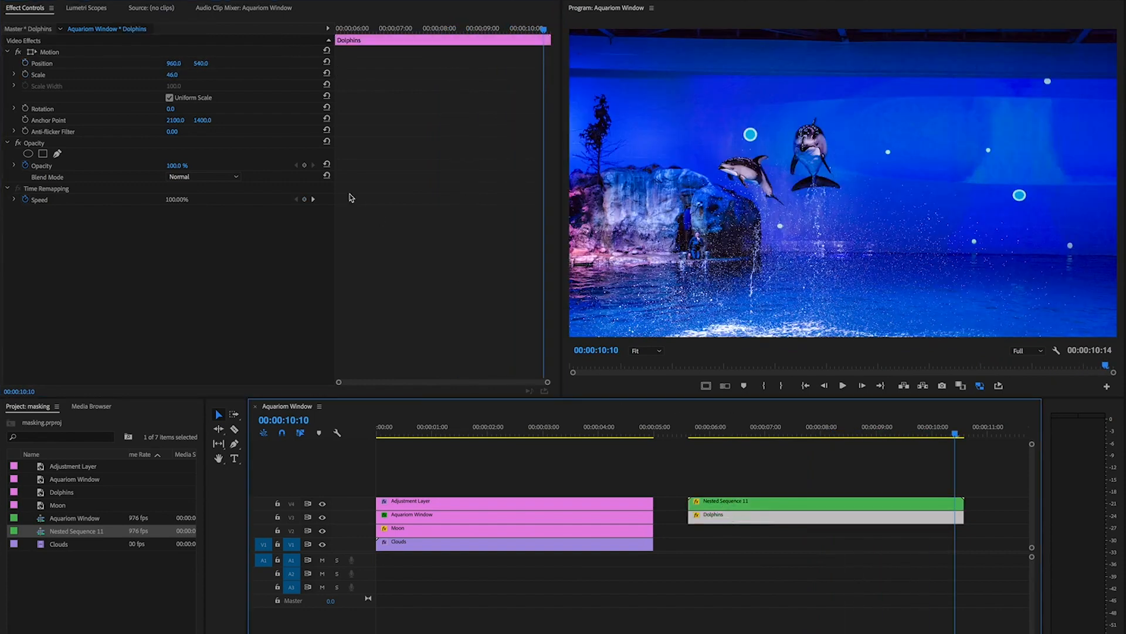
click(25, 109)
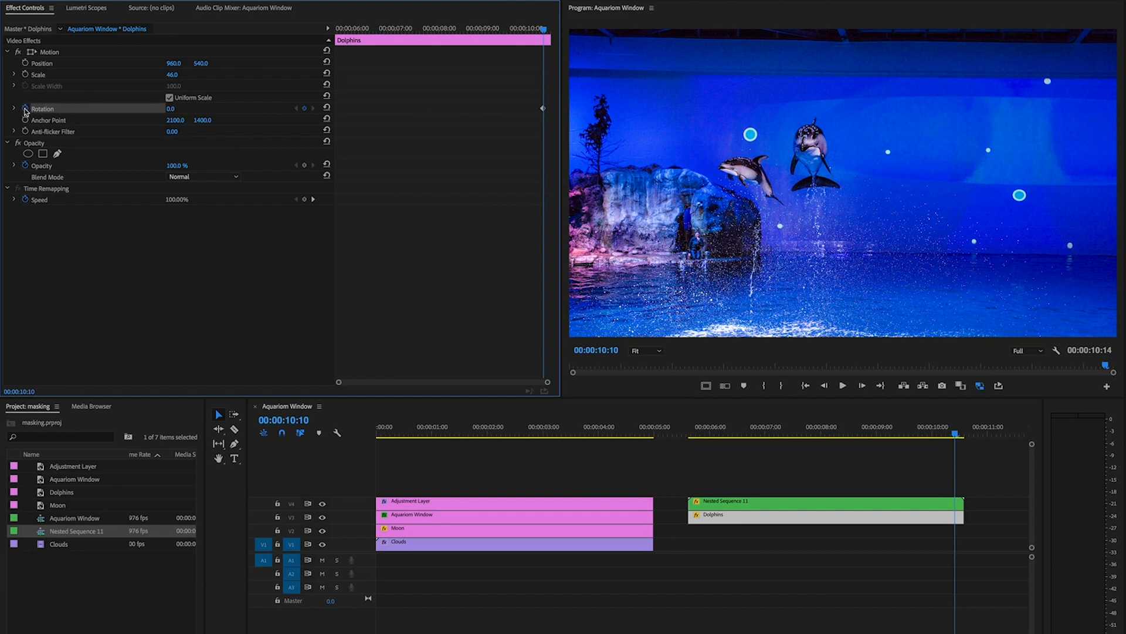
click(543, 109)
drag(542, 110, 297, 115)
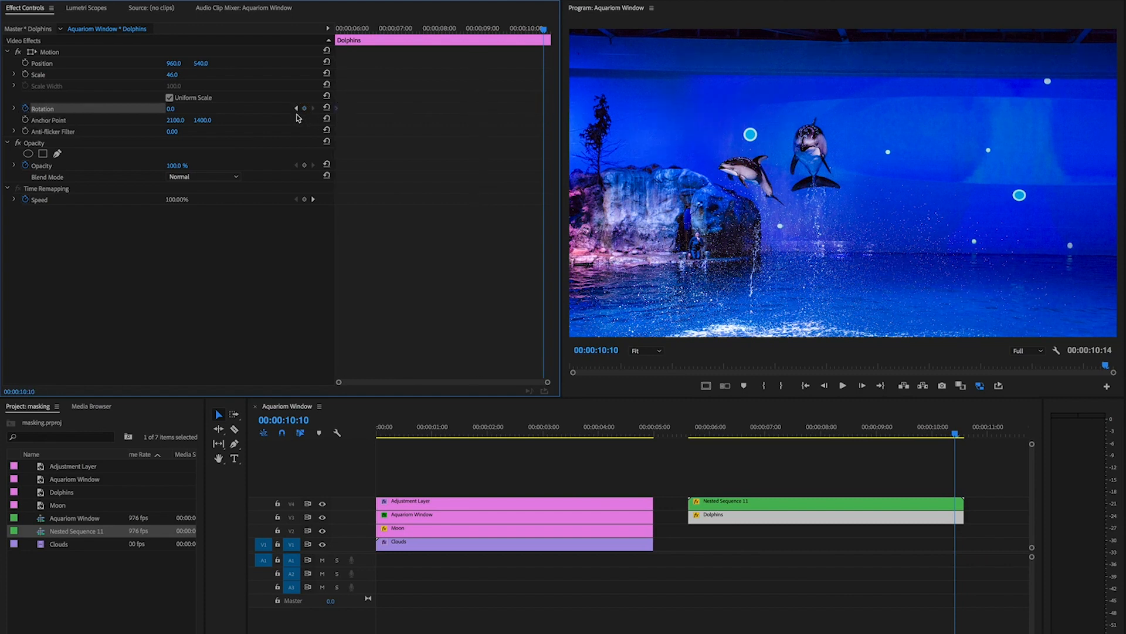
Keyframe the Dolphins background's rotation at 4.0° at the clip's end and enlarge its scale to 48.0
drag(170, 108, 170, 109)
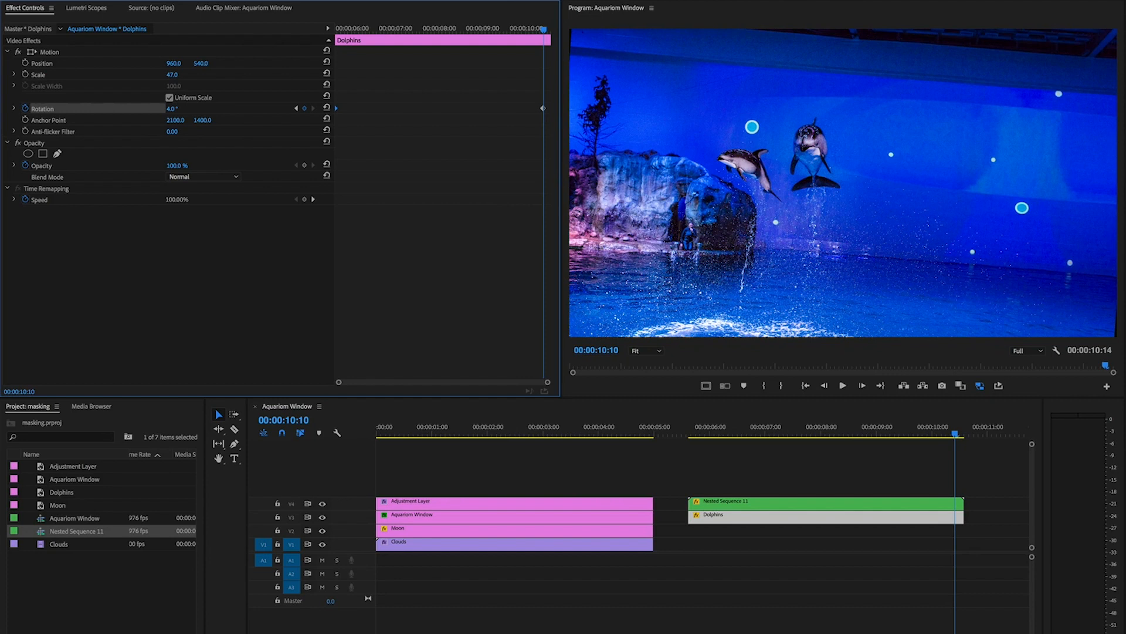
drag(172, 75, 173, 75)
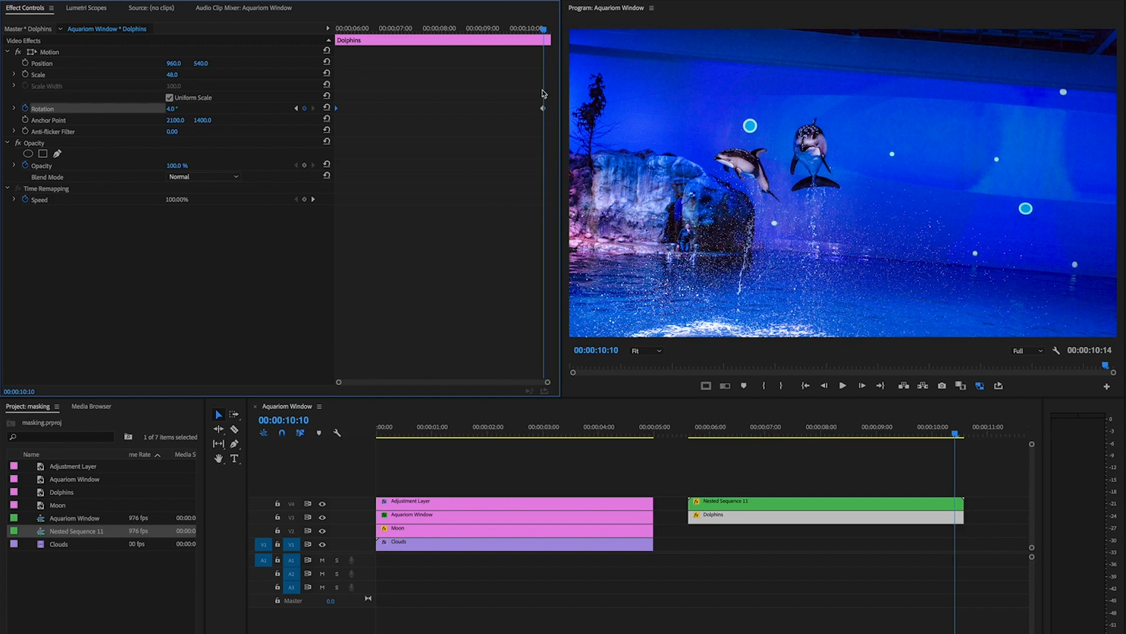
drag(543, 109, 551, 108)
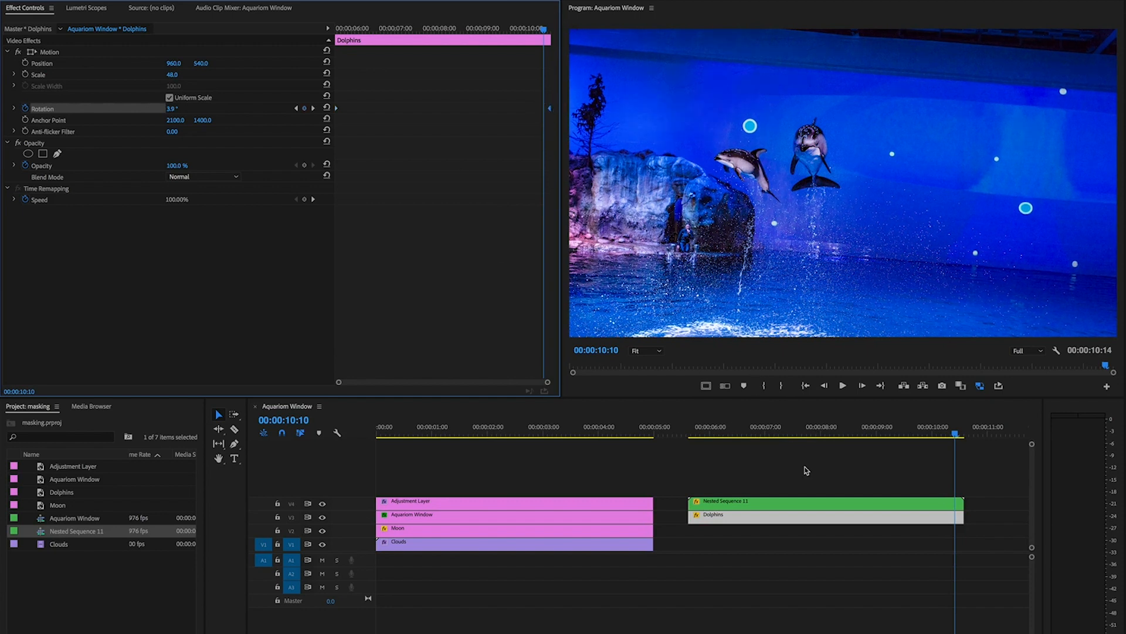
Play the dolphin section from 00:00:05:15 to check the background rotation together with the moving dolphin
click(690, 432)
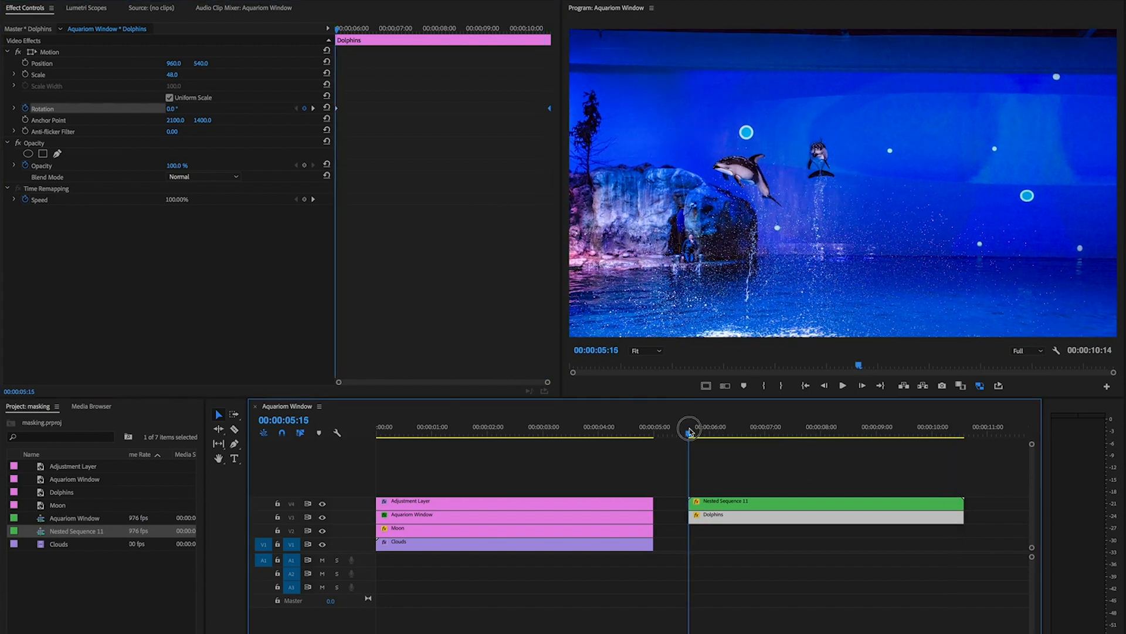
key(space)
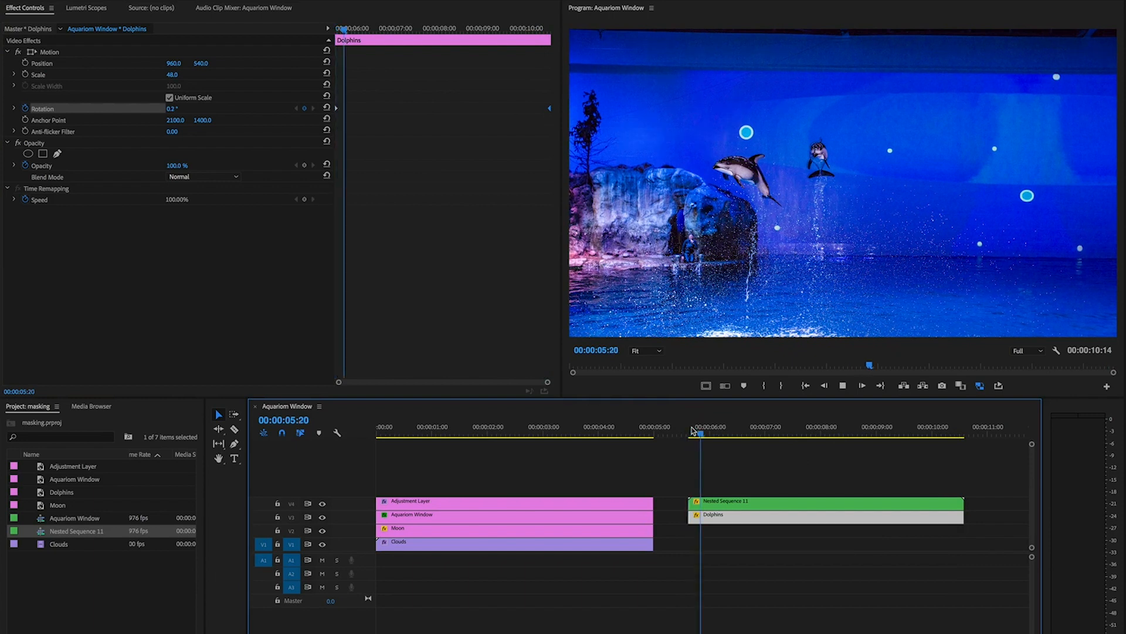